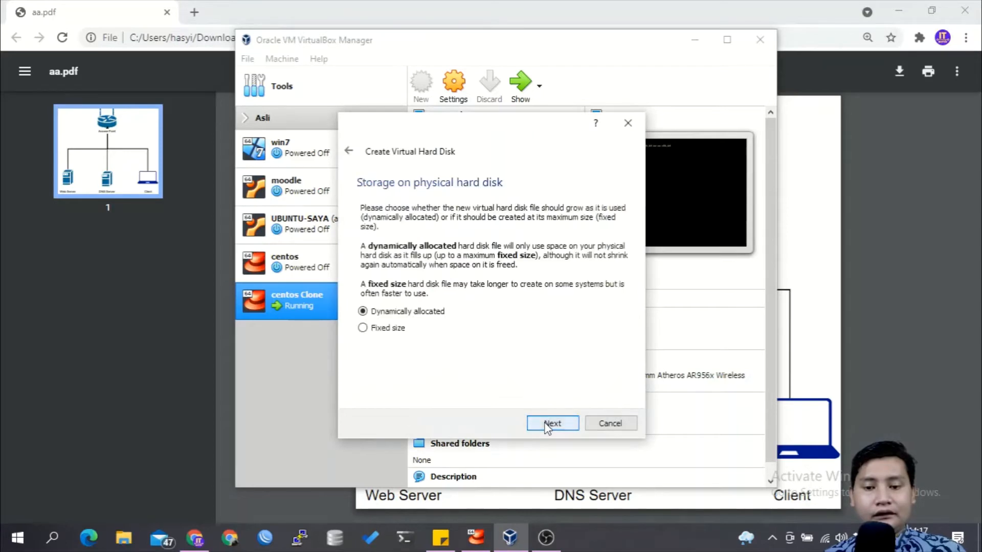
# Step: Create the dynamically allocated 8,00 GB virtual hard disk Mikrotik.vdi for the new virtual machine
pyautogui.click(548, 424)
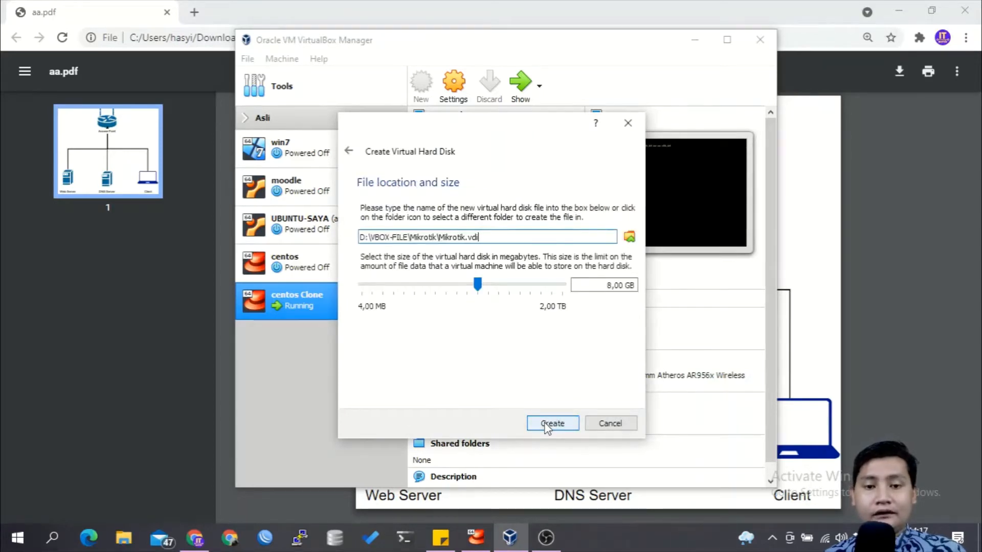
pyautogui.click(547, 424)
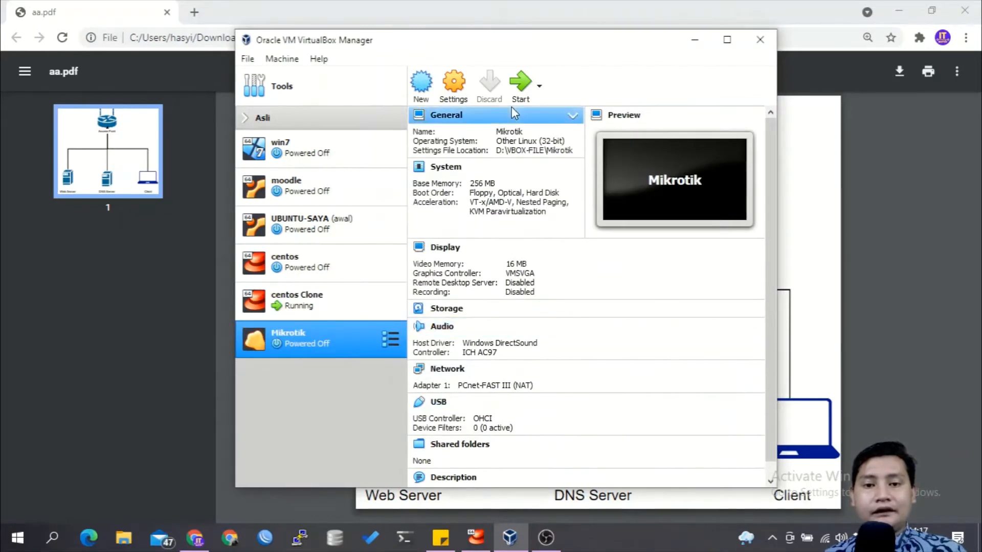
# Step: Load mikrotik-6.33 (1).iso into the empty optical drive in the Mikrotik machine's storage settings
pyautogui.click(452, 104)
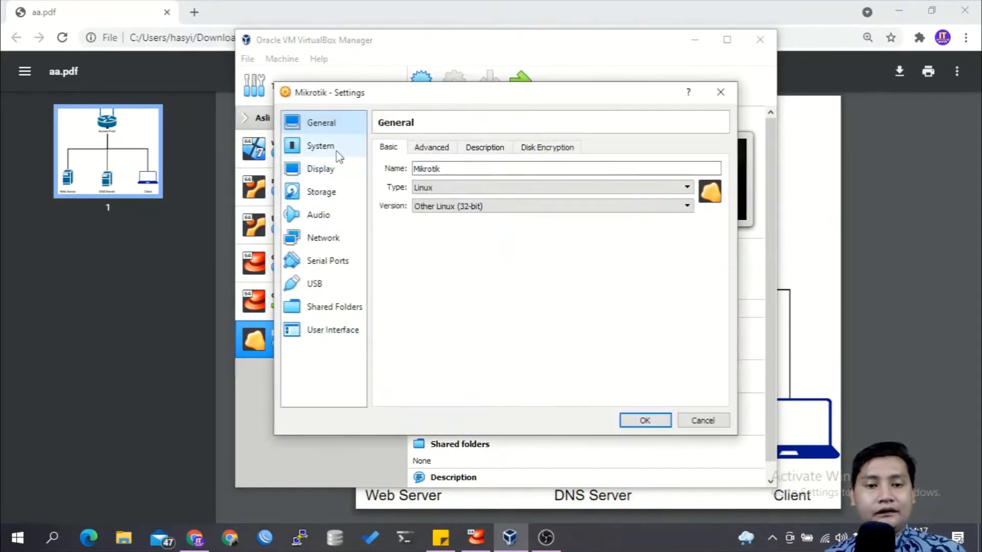
pyautogui.click(331, 197)
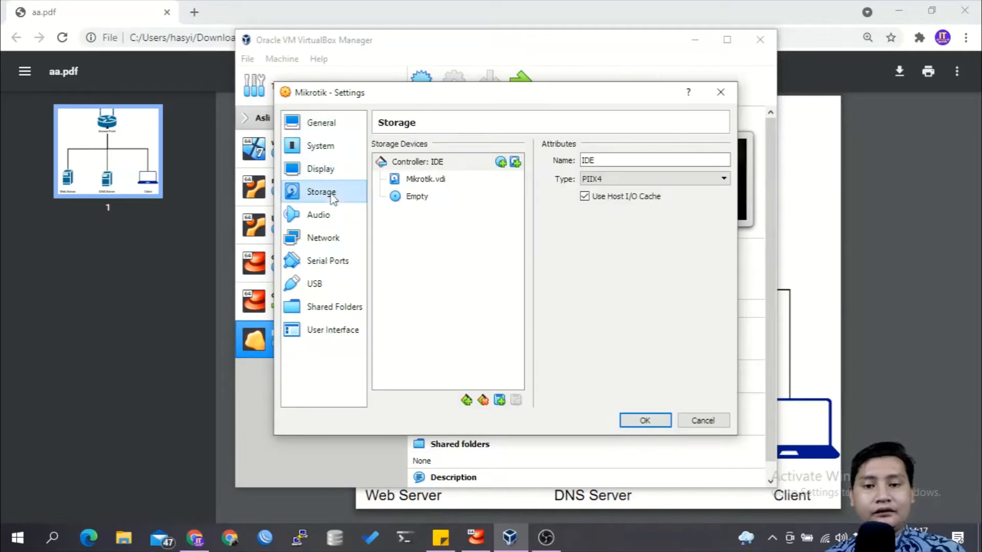
pyautogui.click(428, 199)
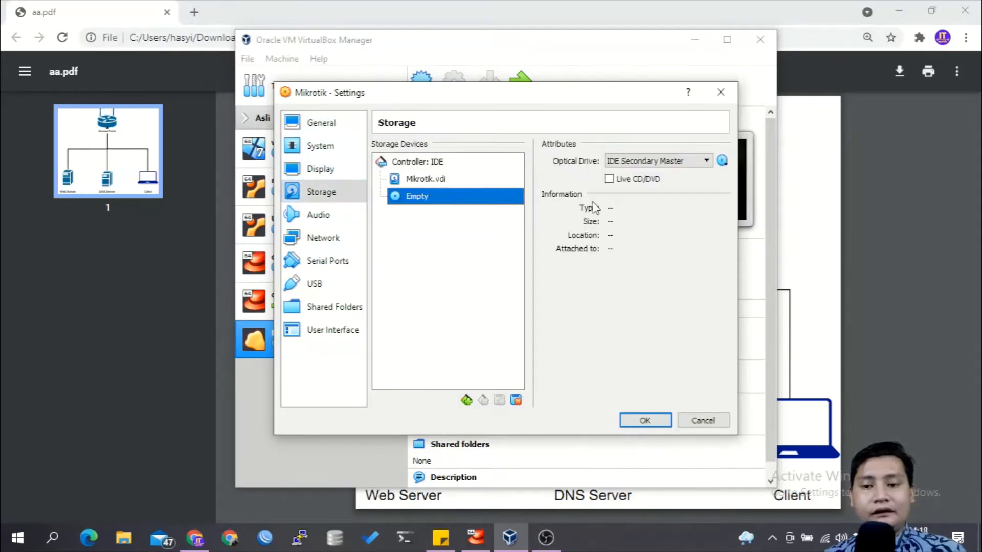
pyautogui.click(722, 161)
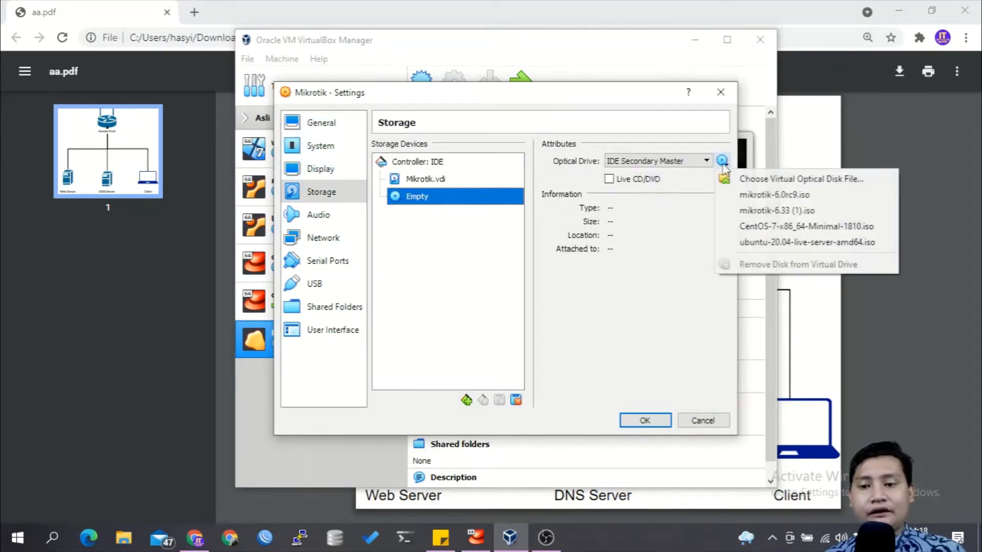
pyautogui.click(745, 214)
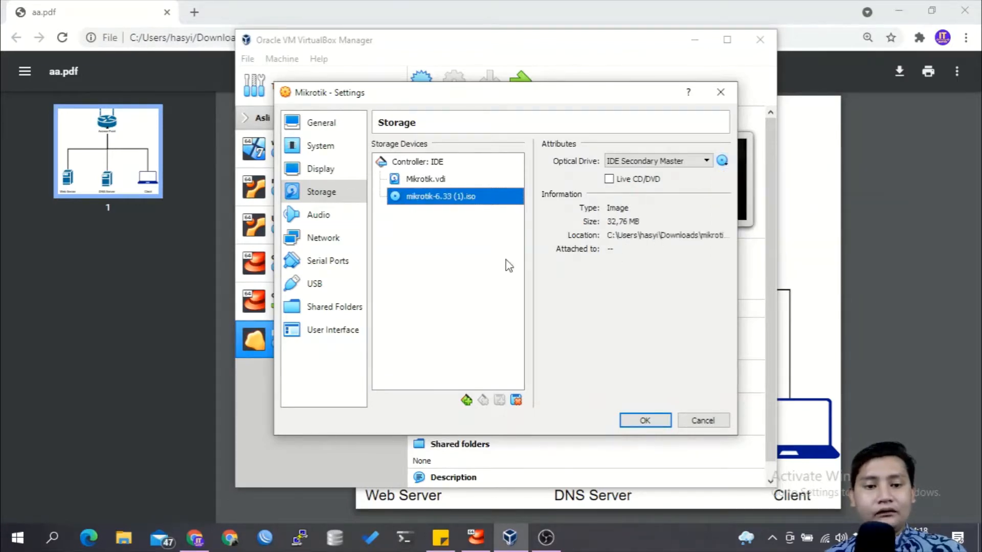
# Step: Attach network Adapter 1 of the Mikrotik machine to Bridged Adapter and save the settings
pyautogui.click(342, 239)
pyautogui.click(488, 188)
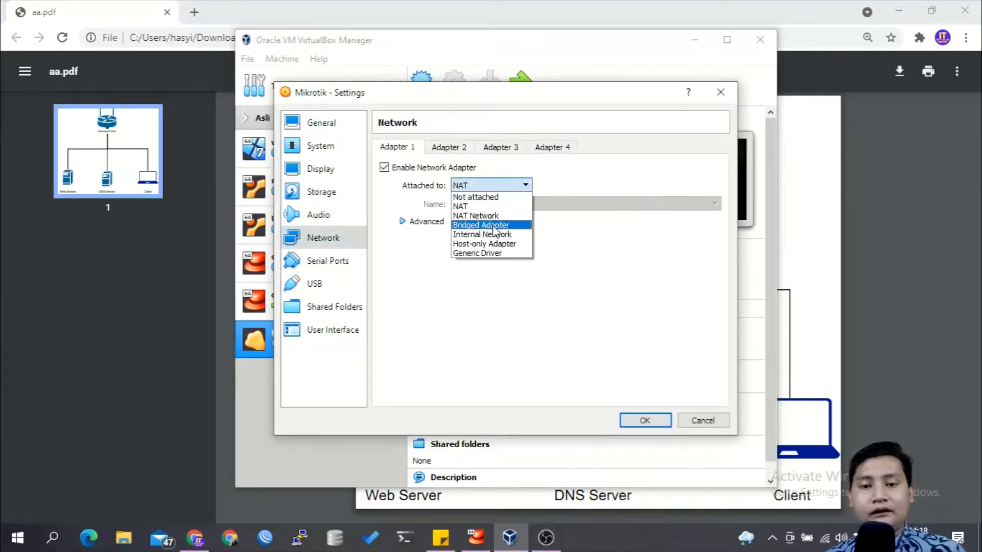
pyautogui.click(495, 226)
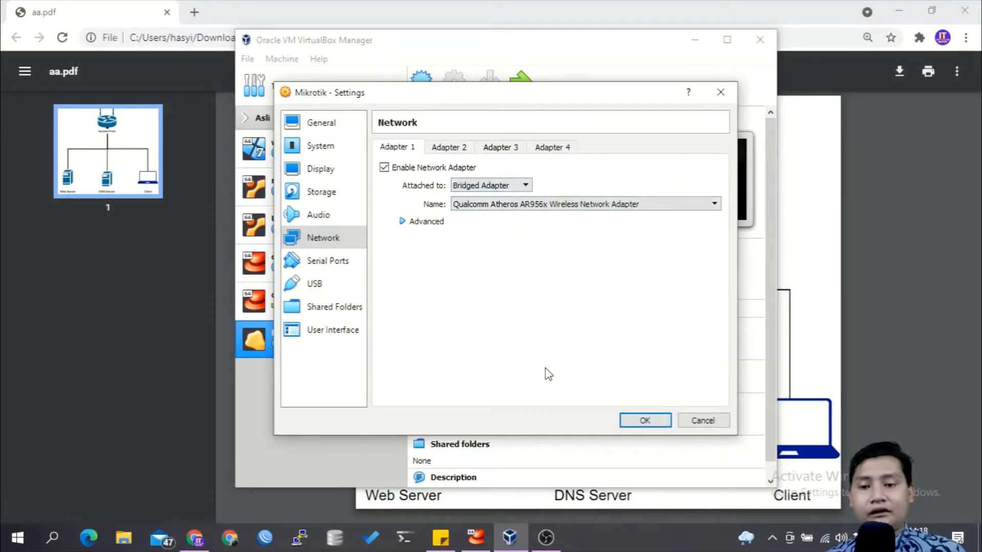
pyautogui.click(647, 422)
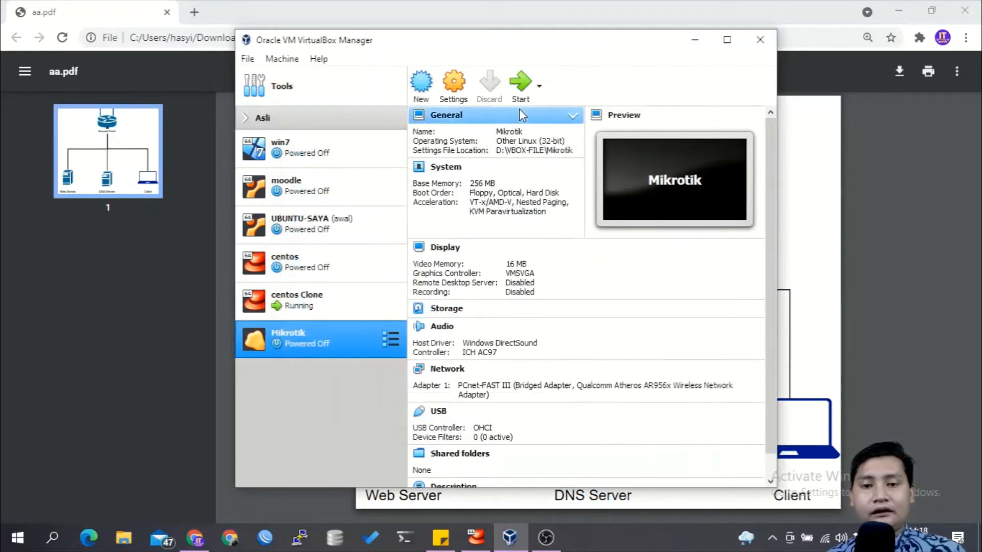
# Step: Start the Mikrotik machine and install the router software locally with all packages selected, answering y to the installer
pyautogui.click(521, 84)
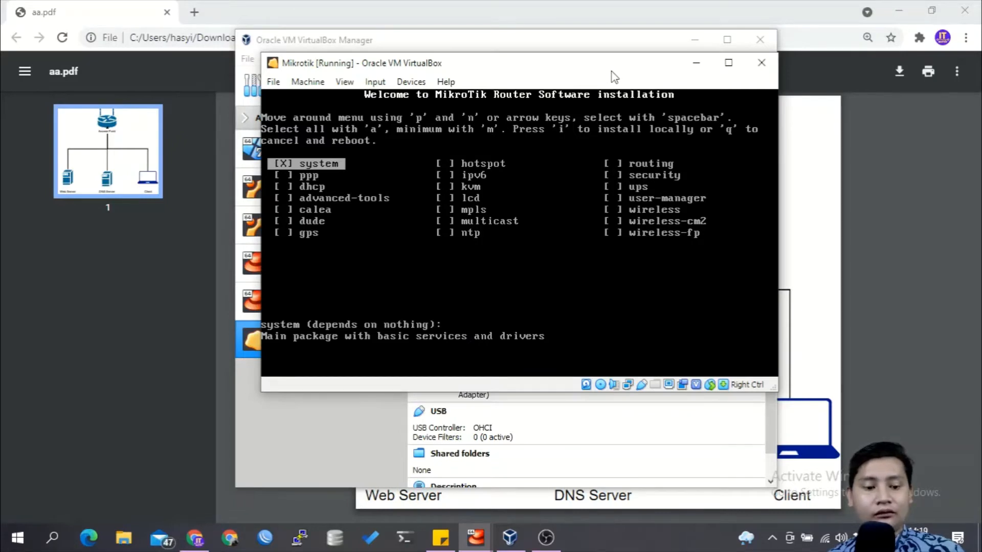
pyautogui.press('a')
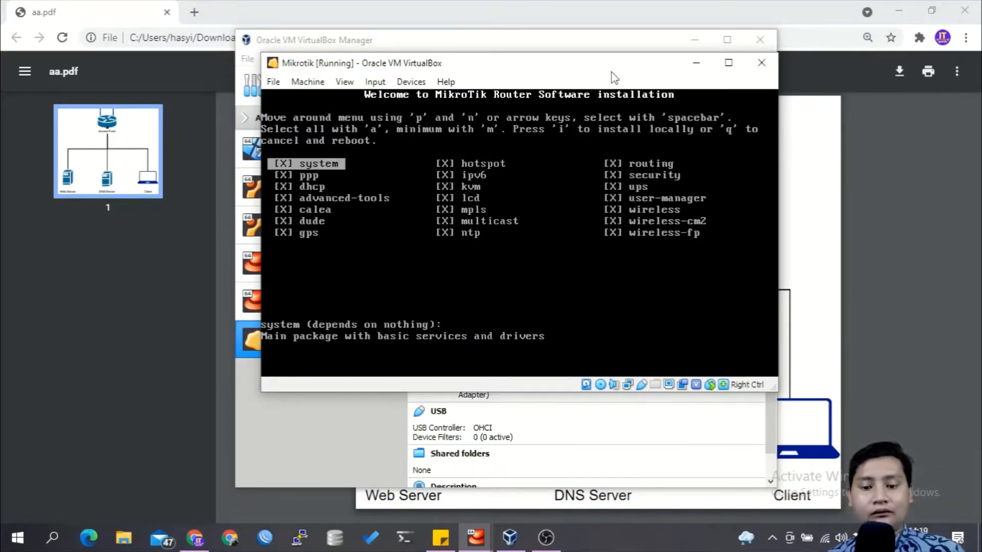
pyautogui.press('i')
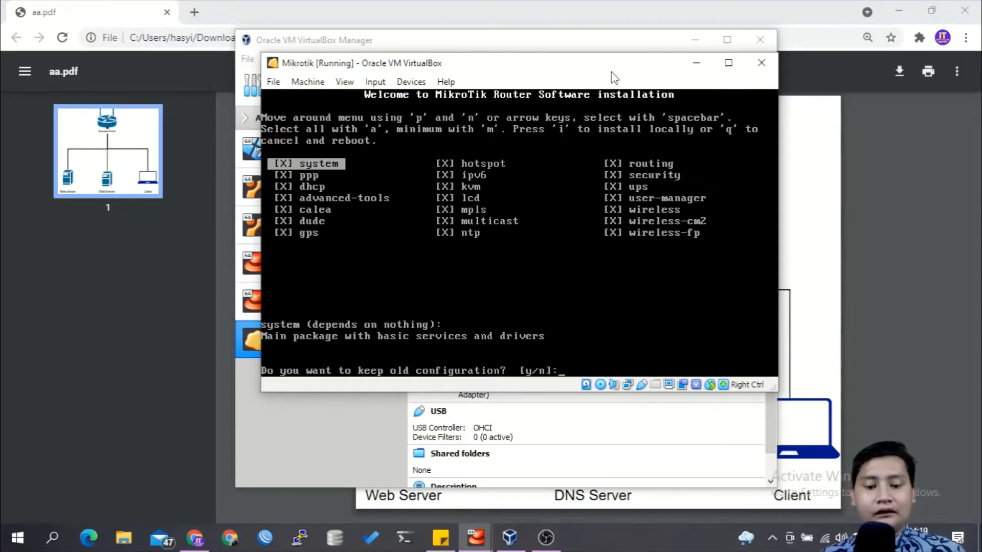
pyautogui.write('y/n]:y')
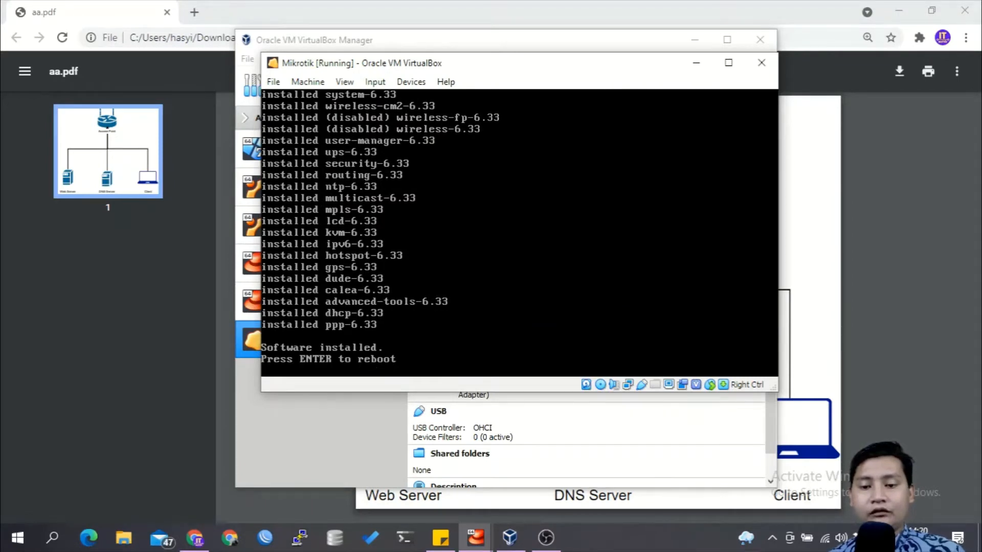
# Step: Force-unmount mikrotik-6.33 (1).iso from the running Mikrotik machine and reboot it
pyautogui.click(600, 386)
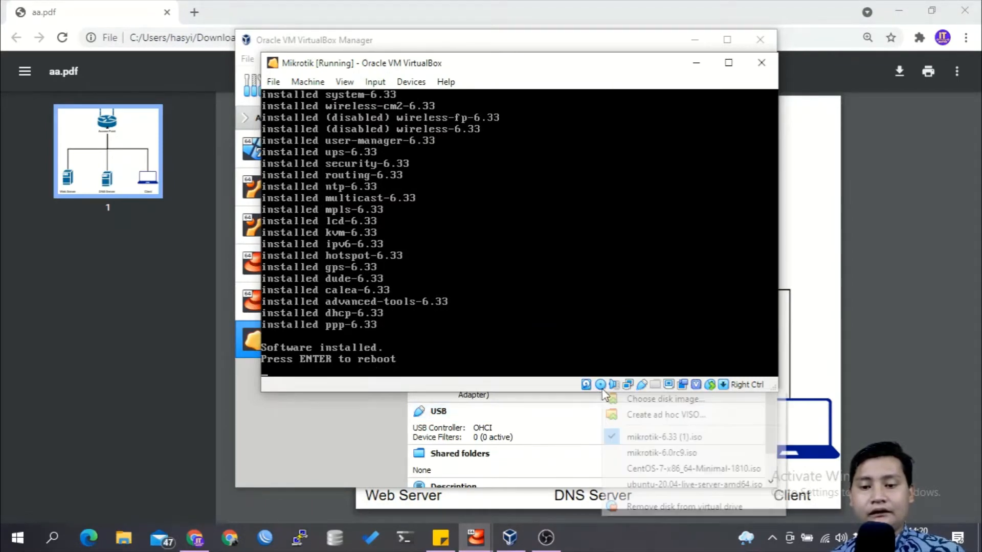
pyautogui.click(619, 441)
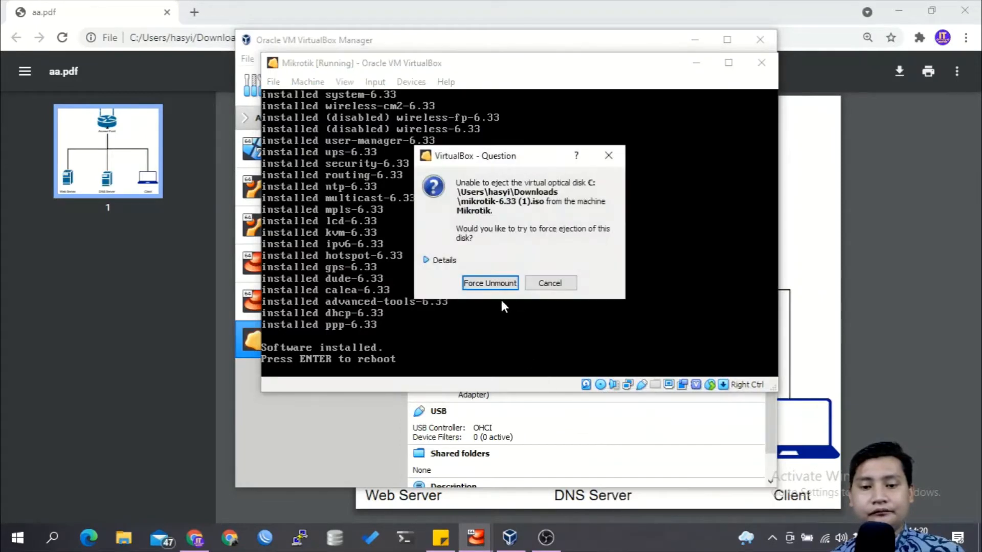
pyautogui.click(490, 283)
pyautogui.press('Return')
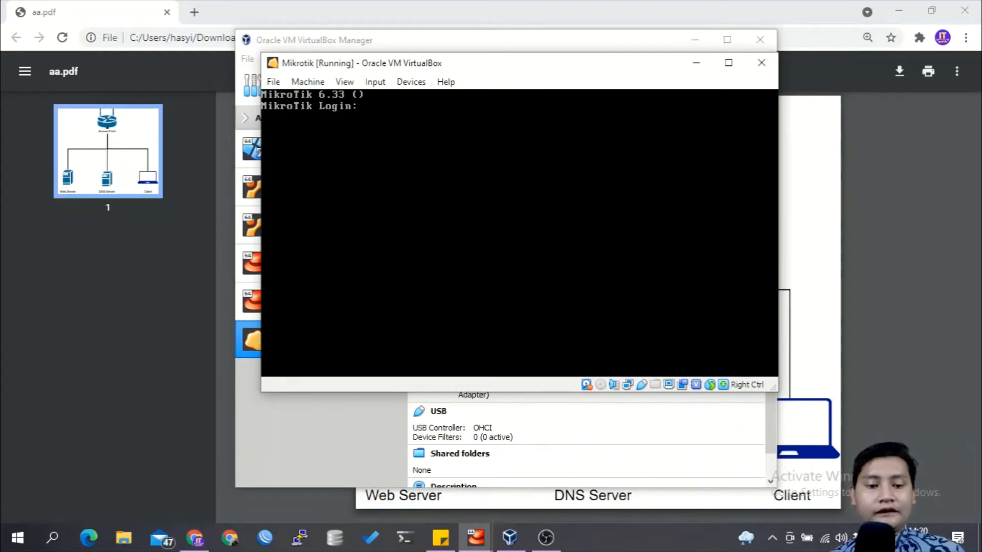
# Step: Switch to WinBox, connect to the MikroTik neighbor 08:00:27:4B:24:78 as admin, and dismiss the welcome notice
pyautogui.click(266, 538)
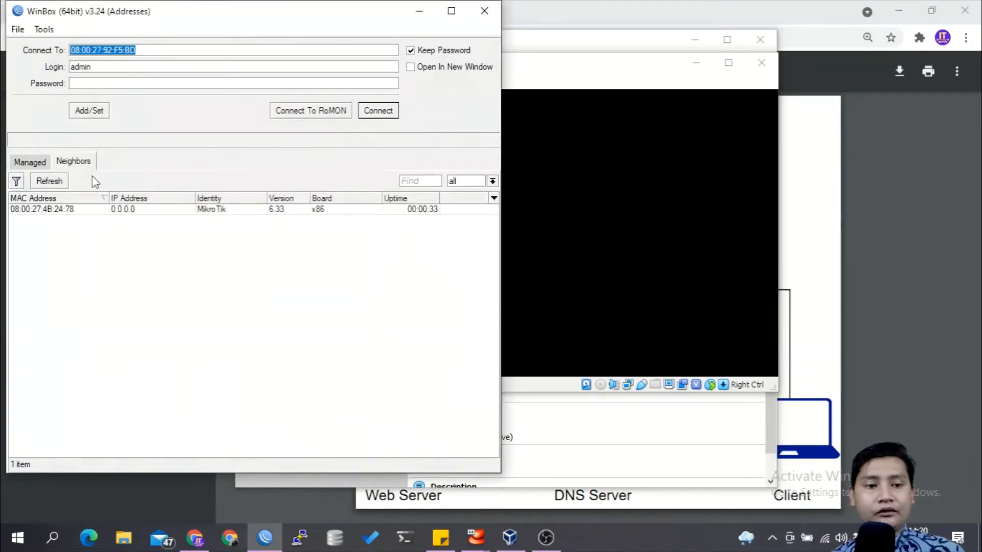
pyautogui.click(68, 210)
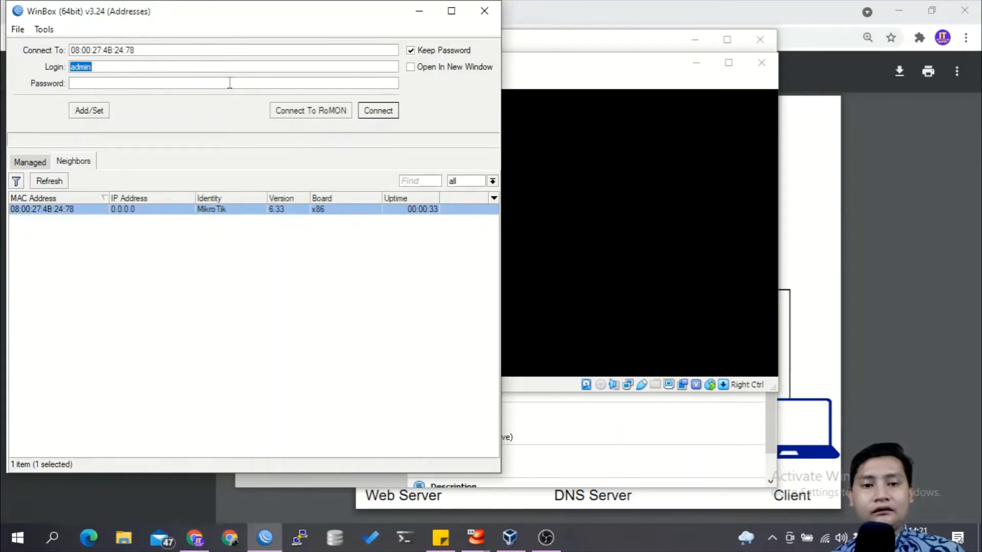
pyautogui.click(388, 113)
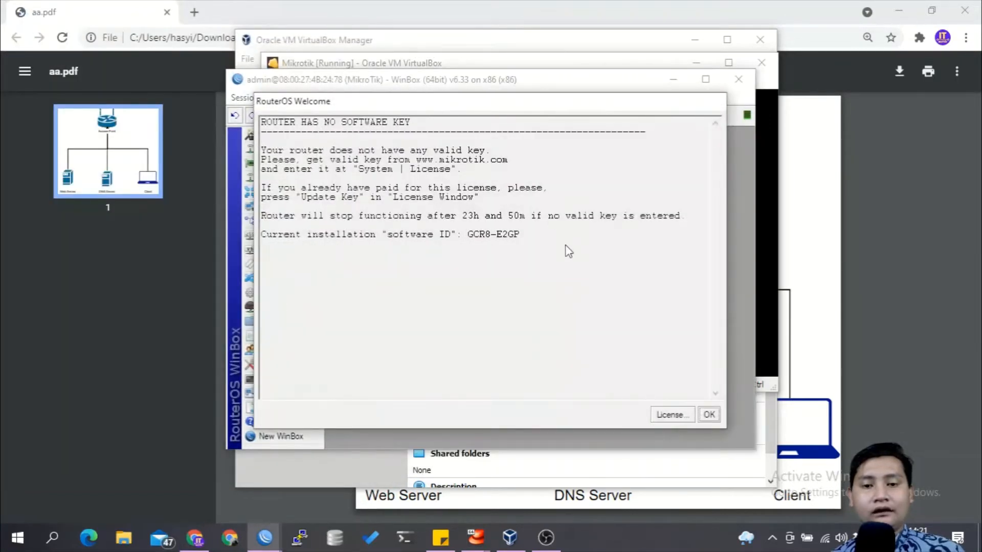
pyautogui.click(710, 417)
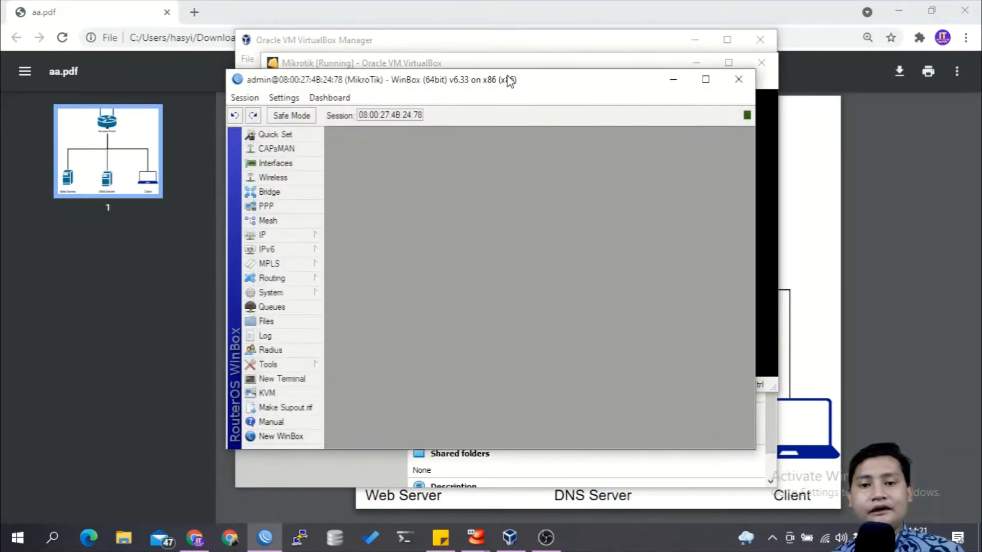
pyautogui.moveTo(510, 81); pyautogui.dragTo(576, 63)
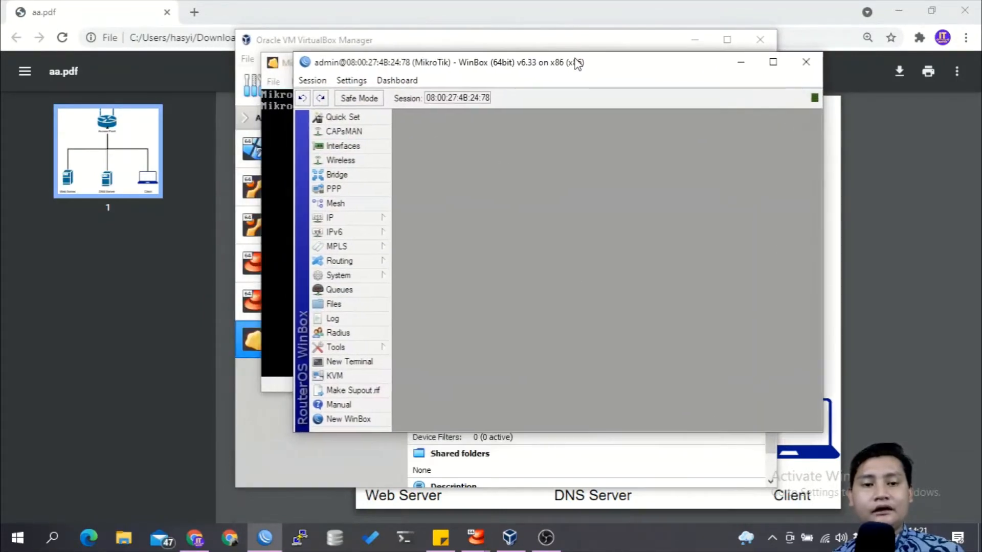
# Step: Add the IP address 192.168.192.244/24 to interface ether1 in the router's address list
pyautogui.click(373, 218)
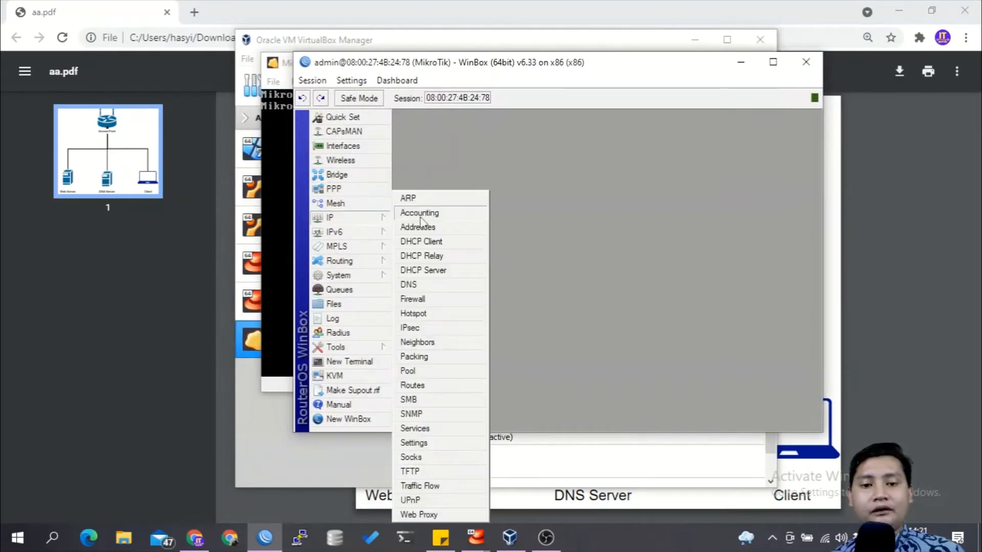
pyautogui.click(443, 228)
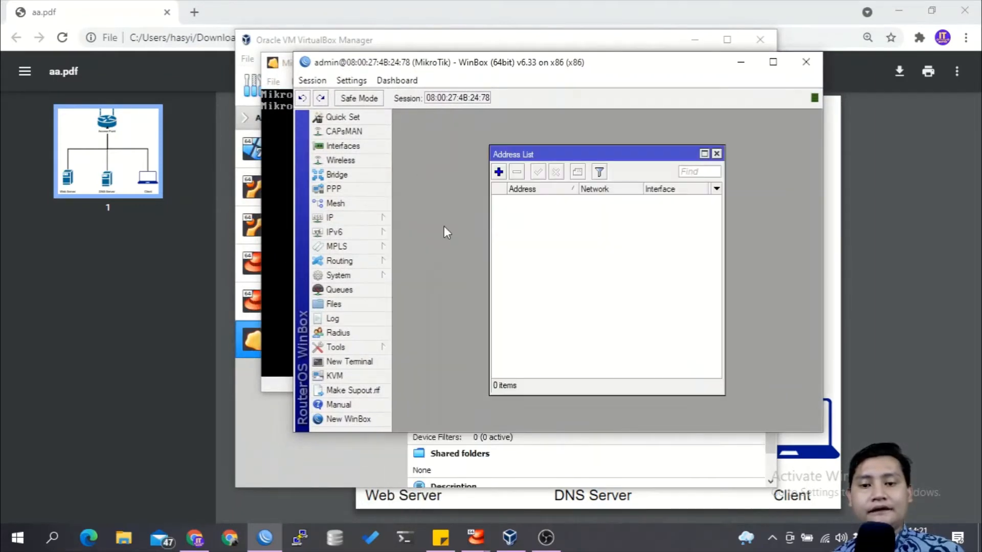
pyautogui.click(500, 173)
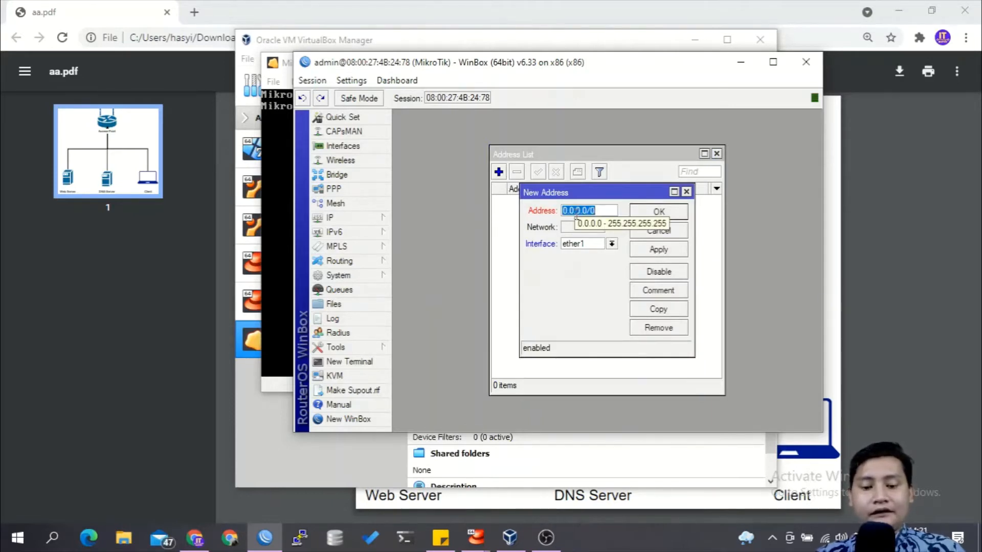
pyautogui.write('192.168')
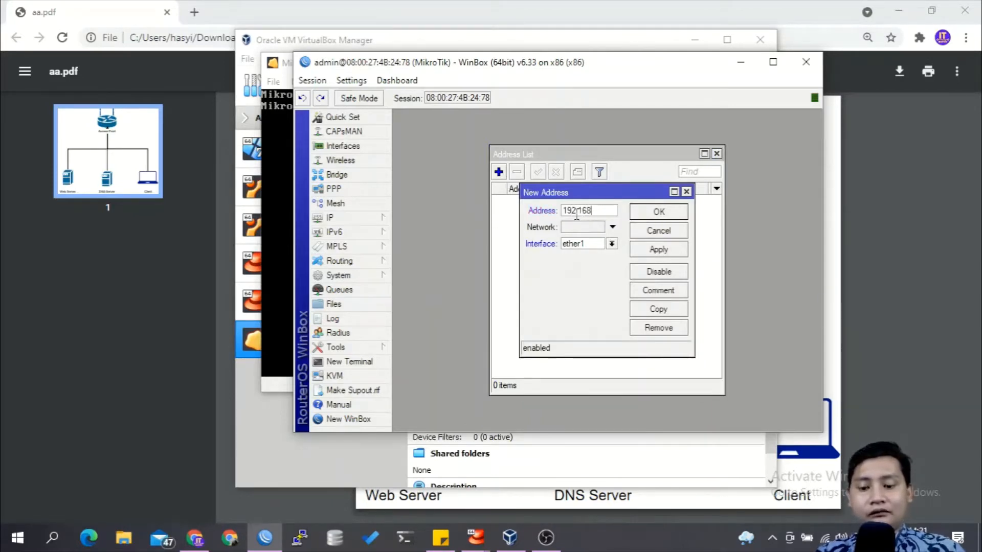
pyautogui.write('.192.')
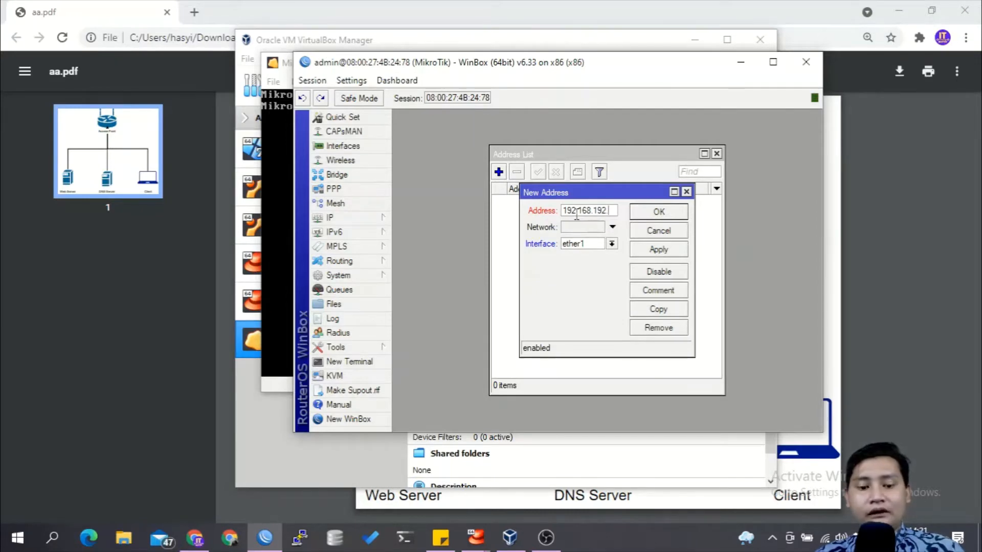
pyautogui.write('44')
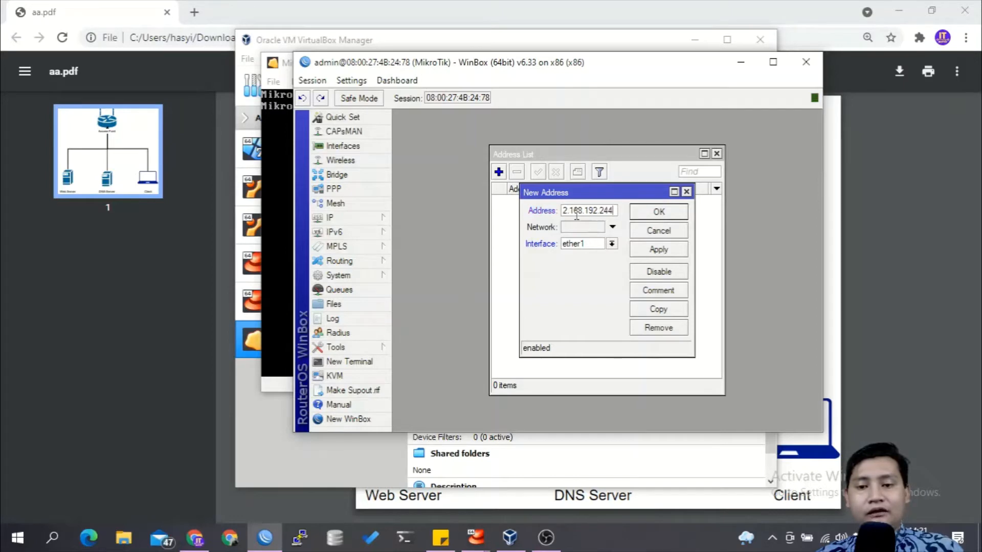
pyautogui.write('/24')
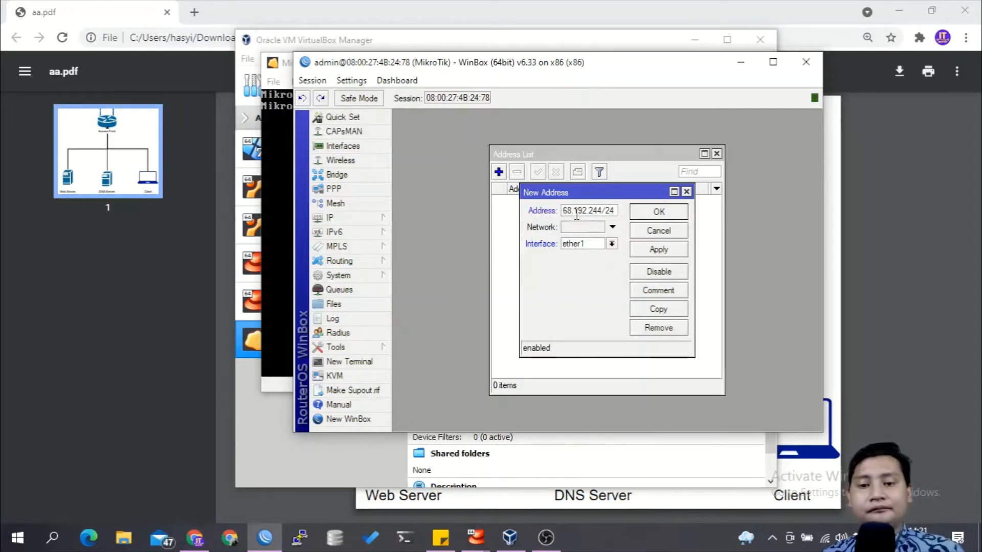
pyautogui.click(575, 248)
pyautogui.click(575, 255)
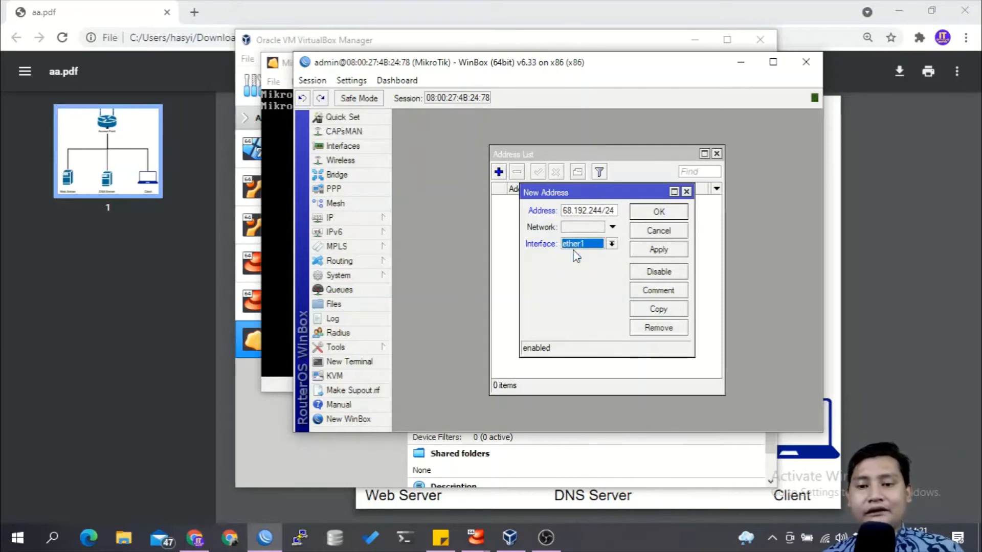
pyautogui.click(660, 251)
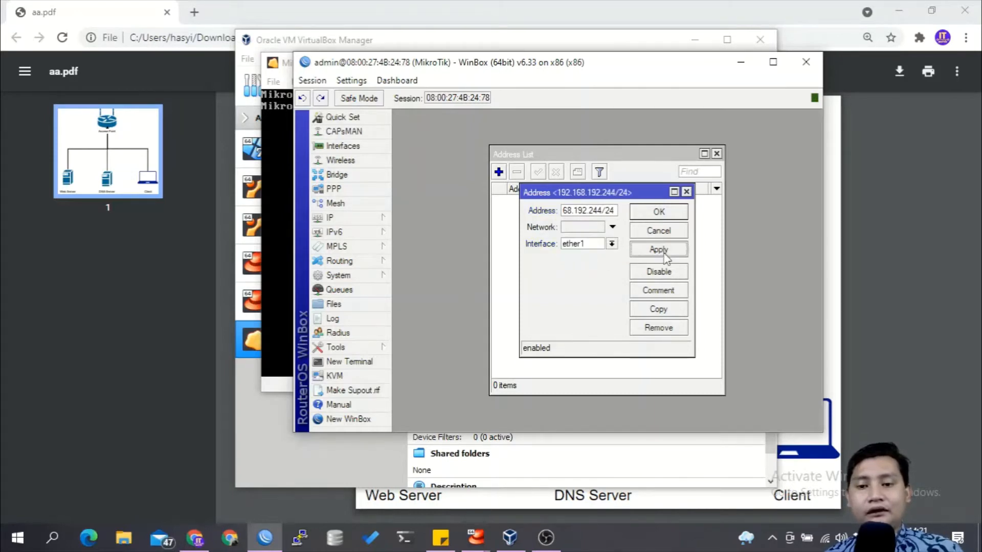
pyautogui.click(695, 212)
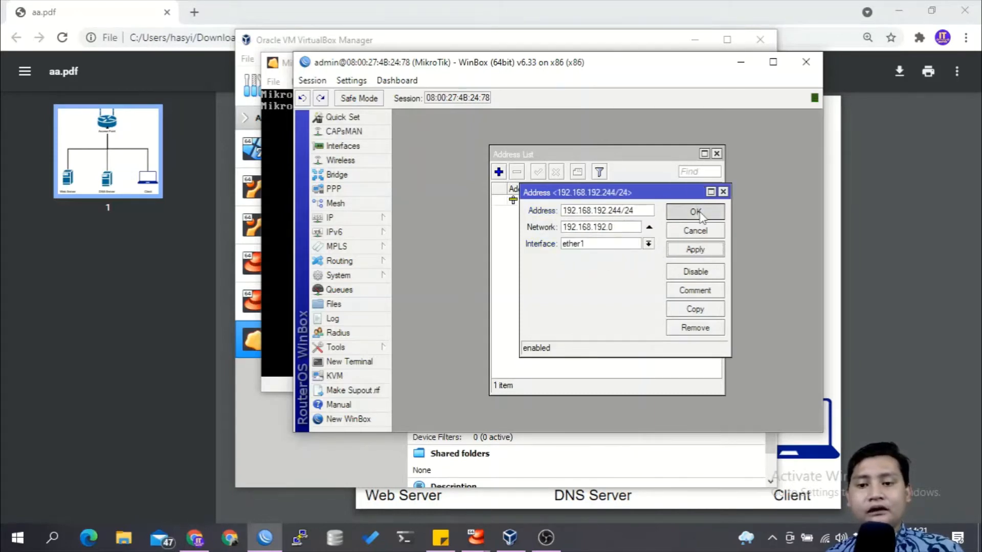
# Step: Add a default route for destination 0.0.0.0/0 through gateway 192.168.192.1 in the router's route list
pyautogui.click(383, 218)
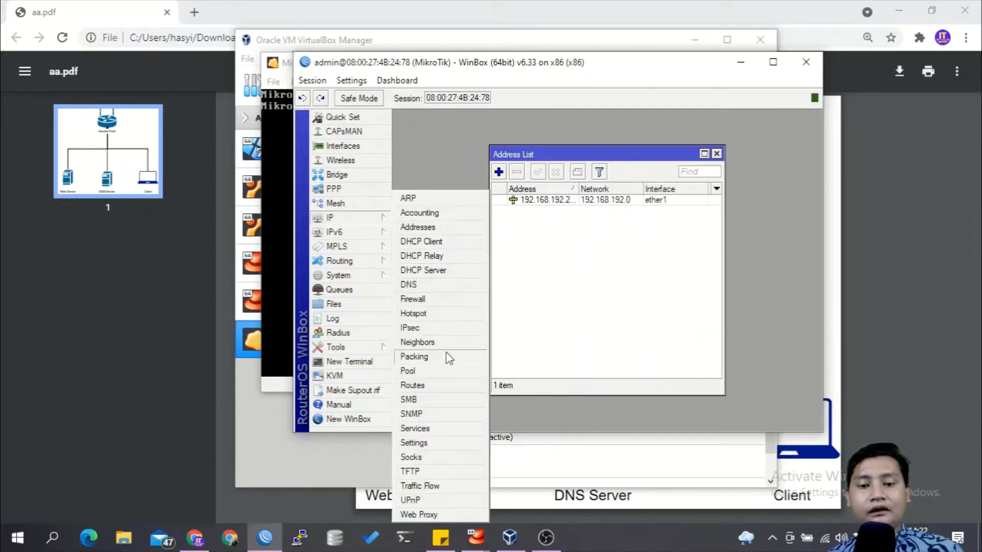
pyautogui.click(441, 387)
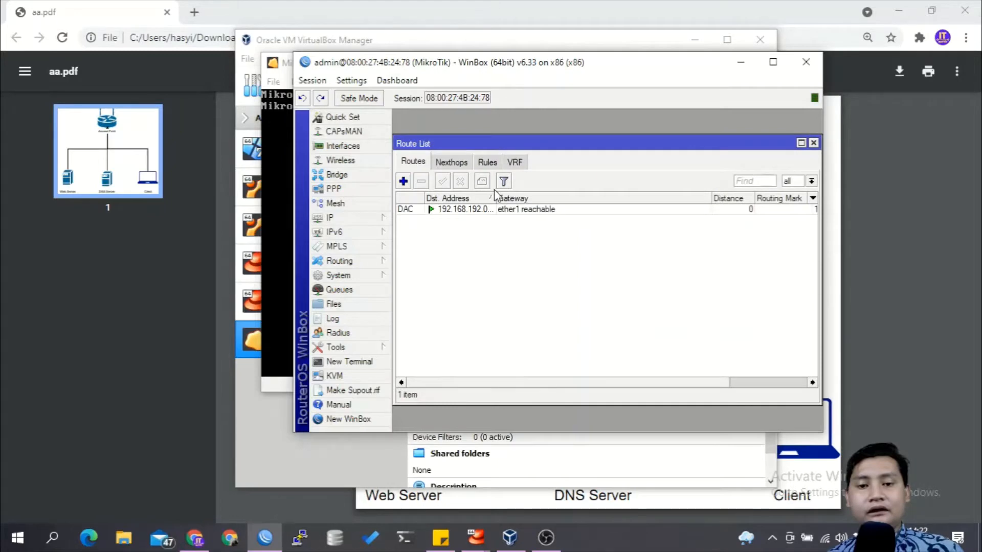
pyautogui.click(403, 181)
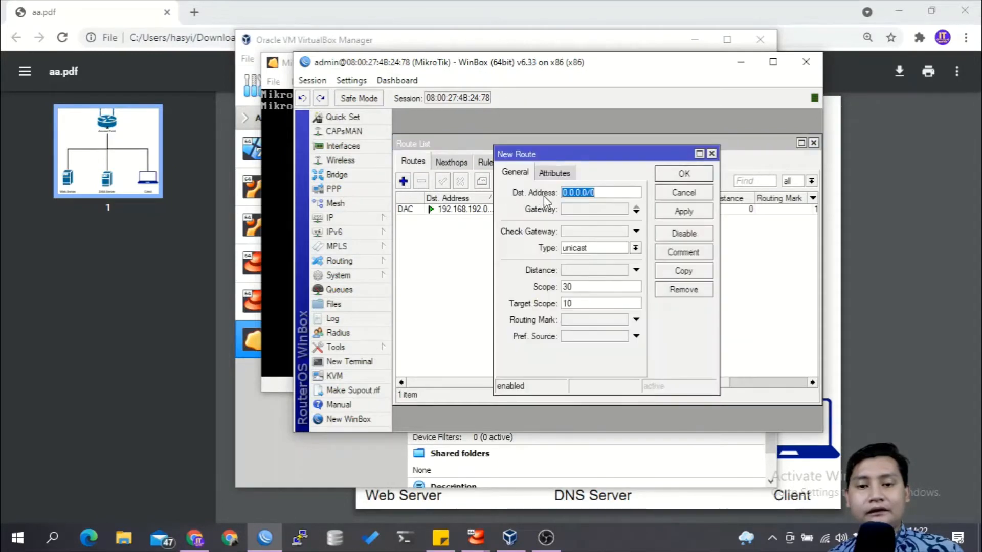
pyautogui.click(589, 205)
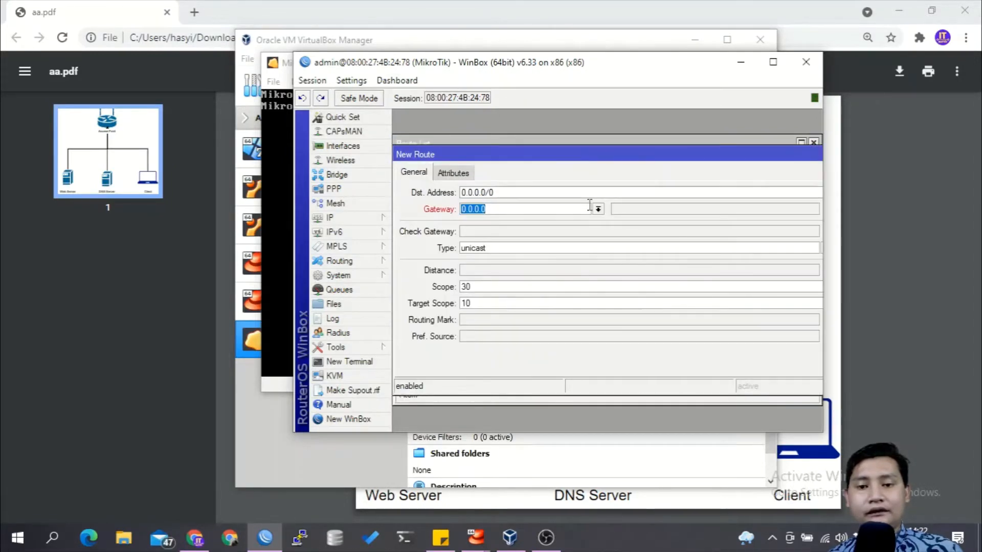
pyautogui.write('192')
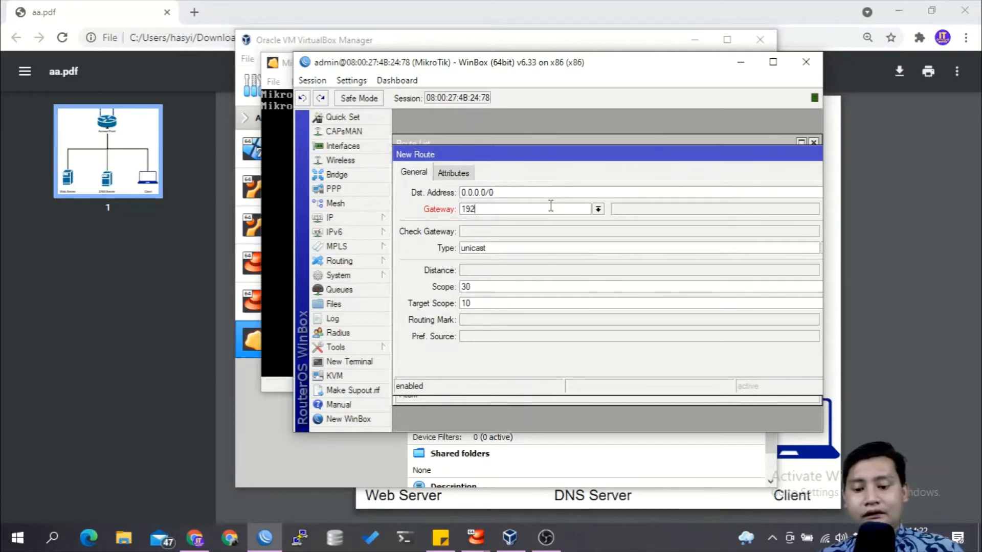
pyautogui.write('.168.192.1')
pyautogui.moveTo(741, 158); pyautogui.dragTo(649, 157)
pyautogui.click(785, 218)
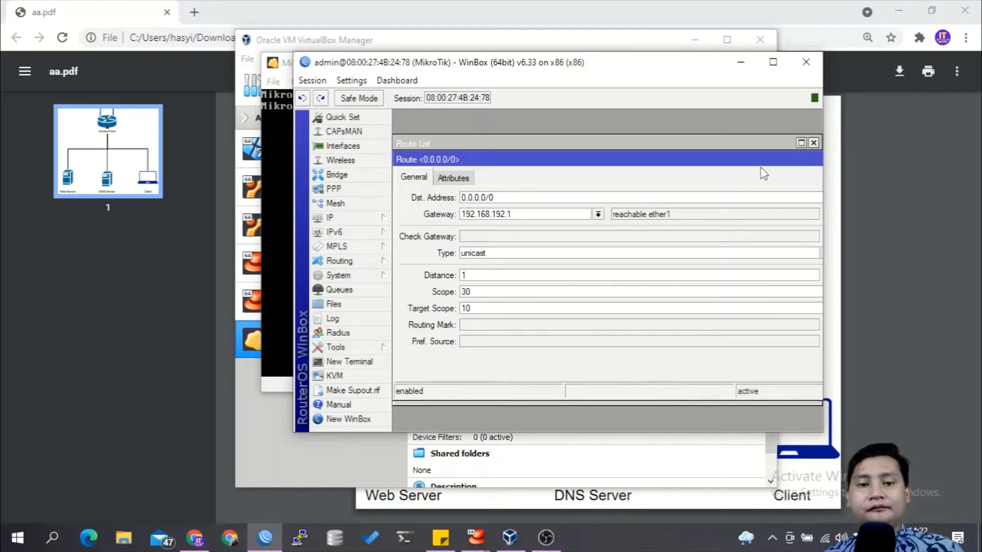
pyautogui.press('Escape')
# Step: Configure the router's DNS settings with servers 192.168.192.1 and 8.8.8.8, and allow remote requests
pyautogui.click(361, 217)
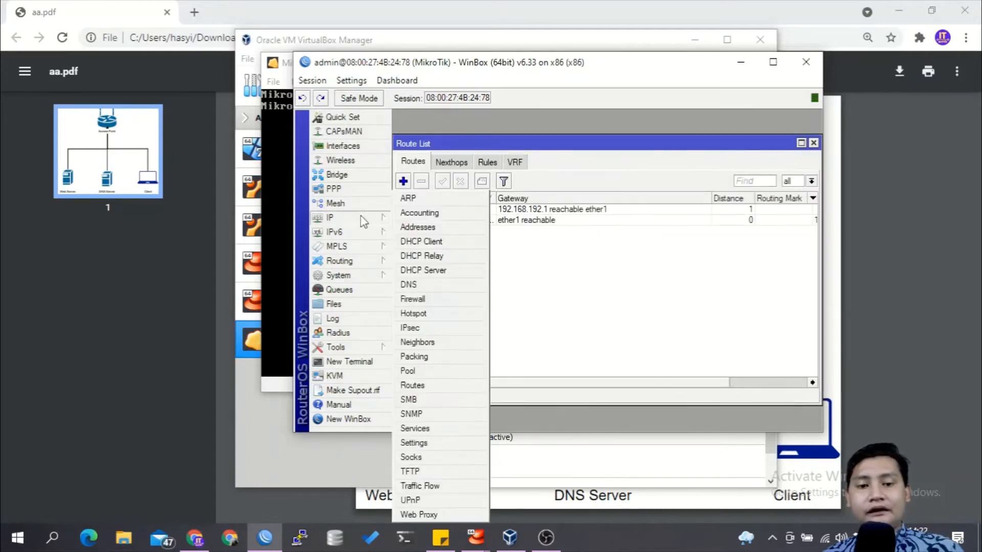
pyautogui.click(432, 287)
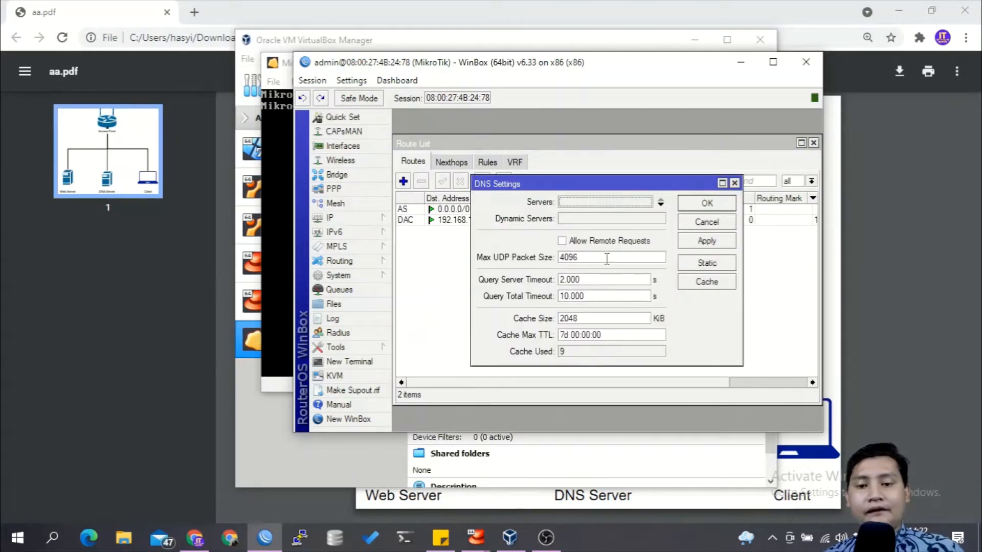
pyautogui.click(624, 243)
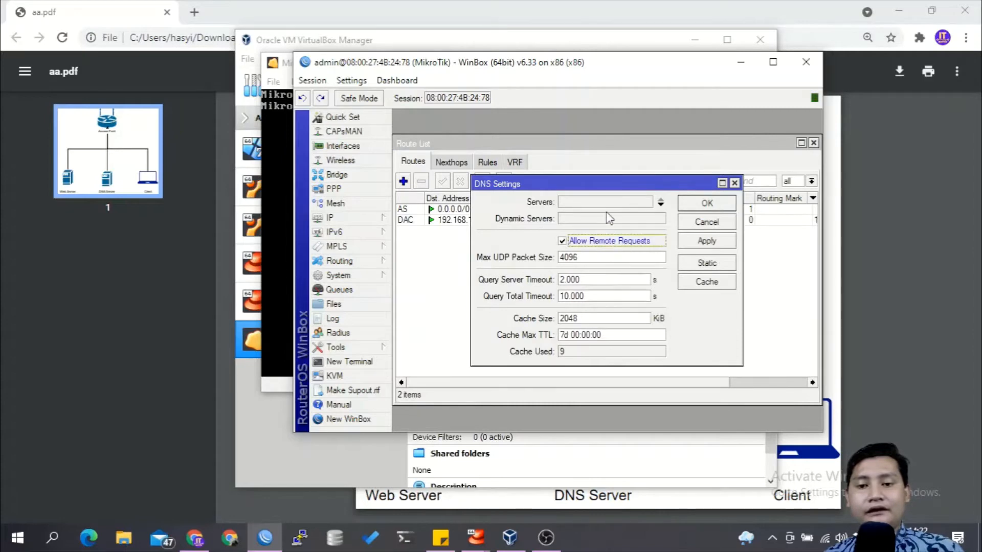
pyautogui.click(613, 202)
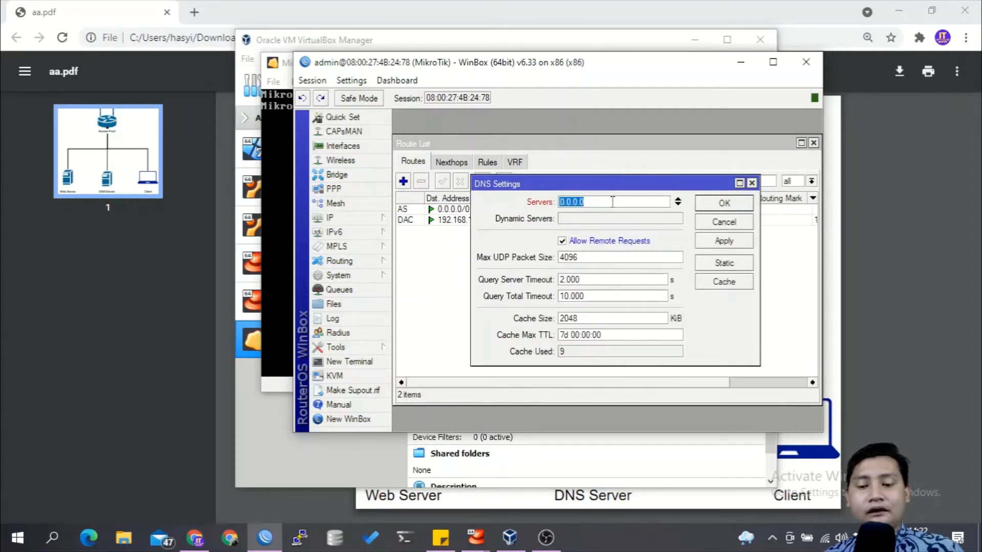
pyautogui.write('192.168.192.1')
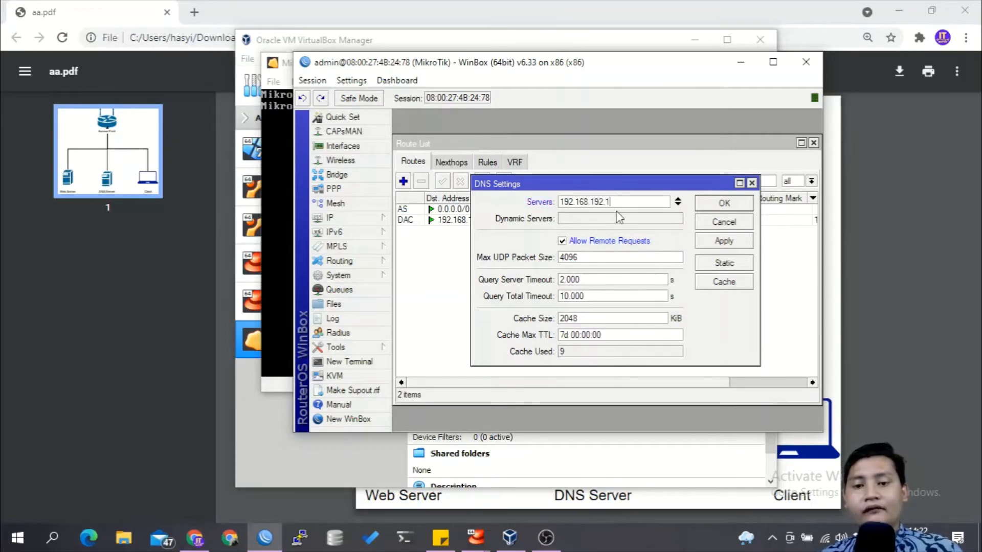
pyautogui.click(678, 205)
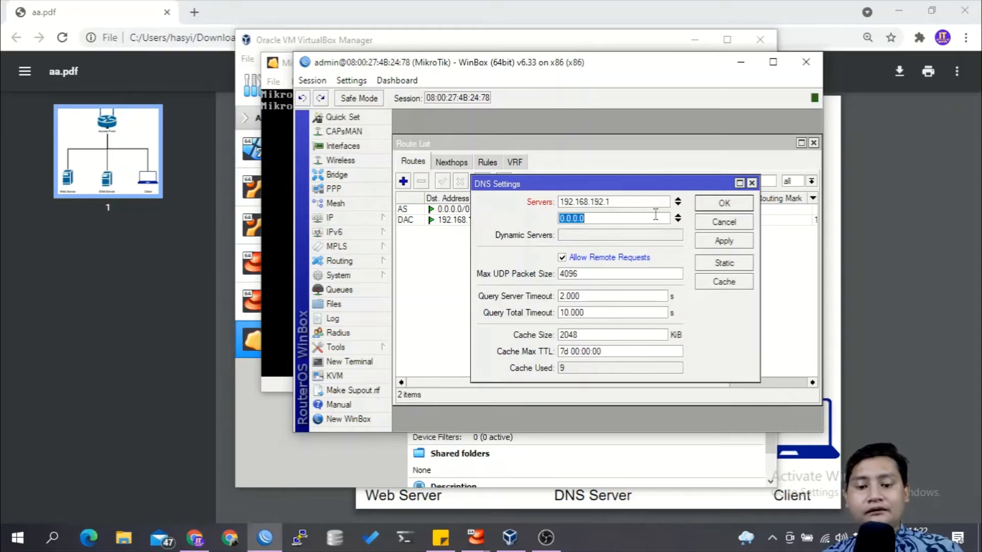
pyautogui.write('8.8.8.8')
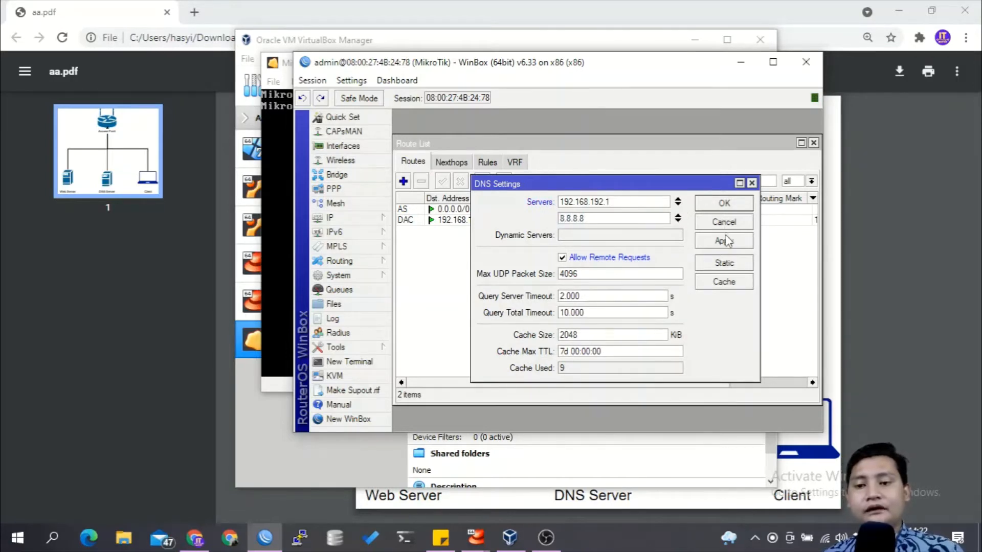
pyautogui.click(726, 204)
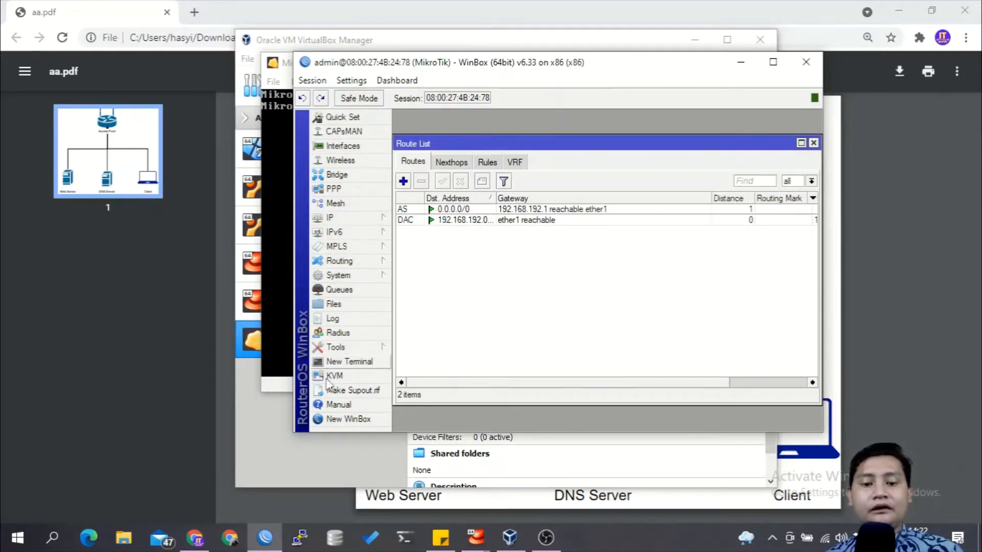
# Step: Switch to Windows Terminal, start a Command Prompt session and close the PowerShell one
pyautogui.click(410, 539)
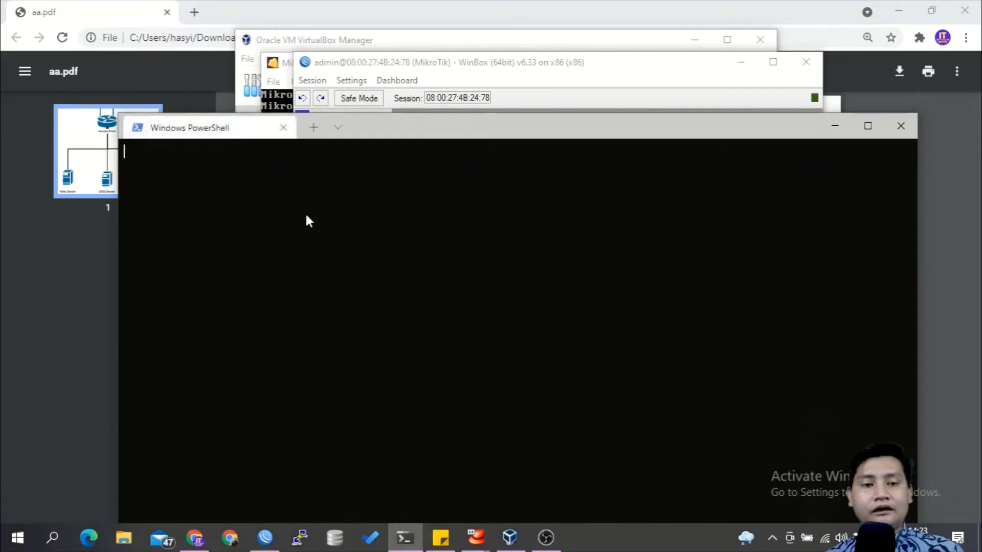
pyautogui.click(338, 128)
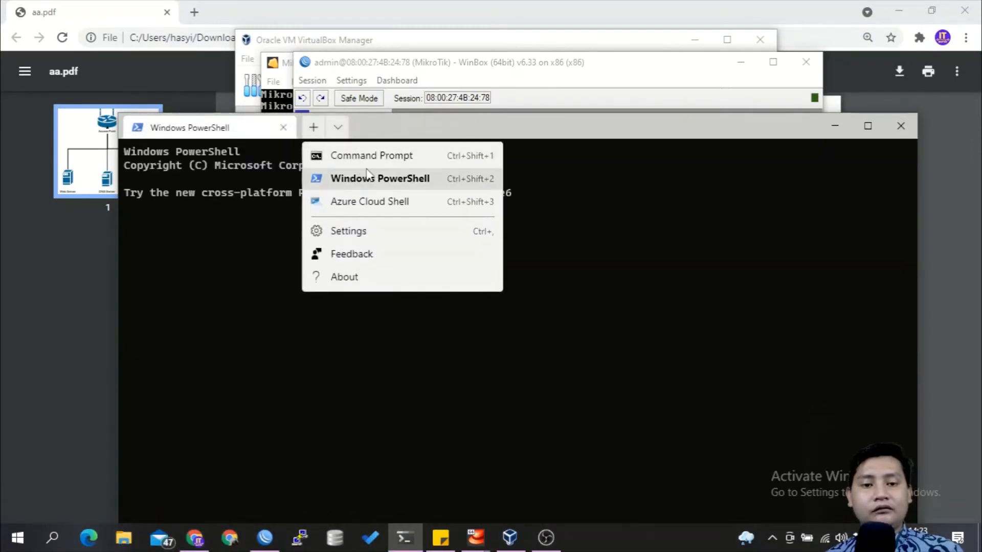
pyautogui.click(371, 156)
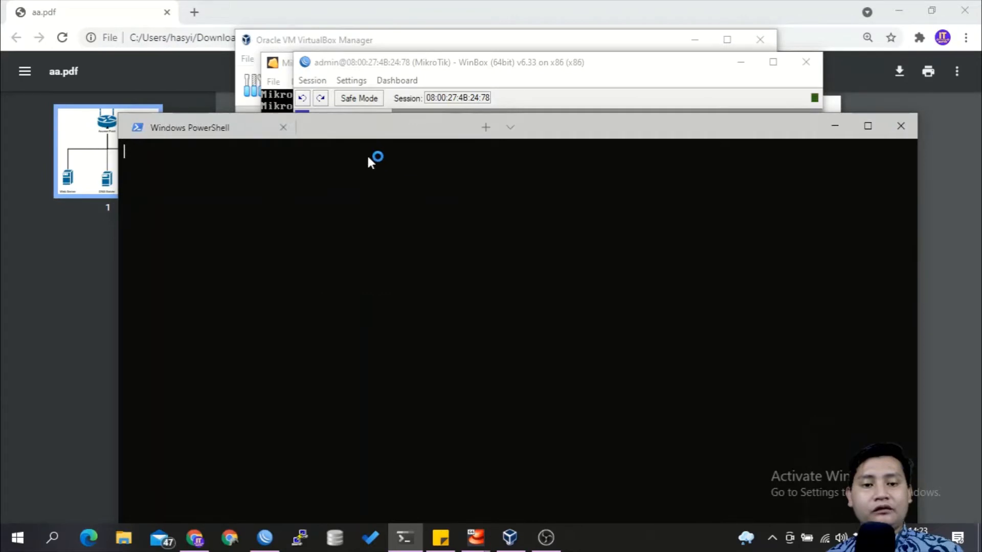
pyautogui.click(283, 128)
# Step: Ping 192.168.192.245 from the Command Prompt
pyautogui.write('ping ')
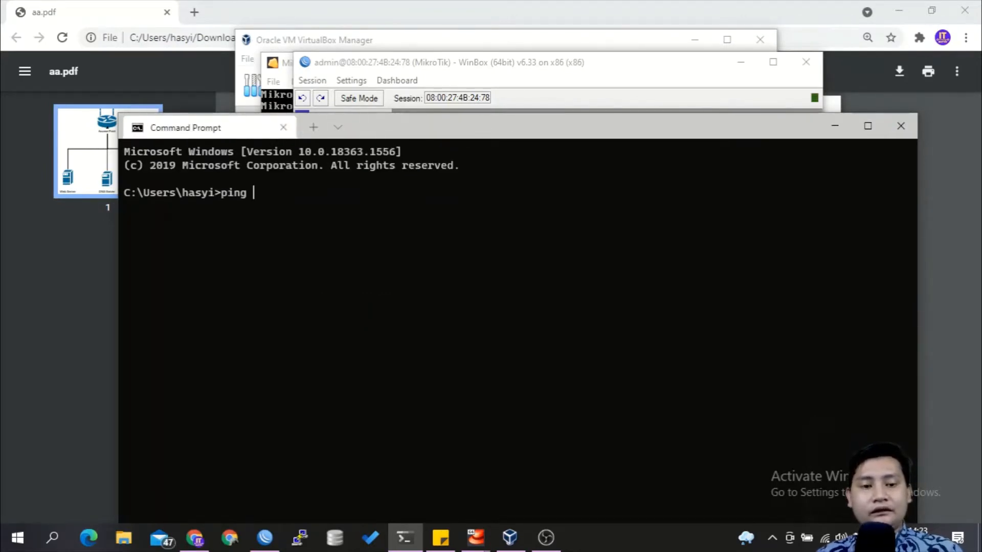
pyautogui.write('192.168')
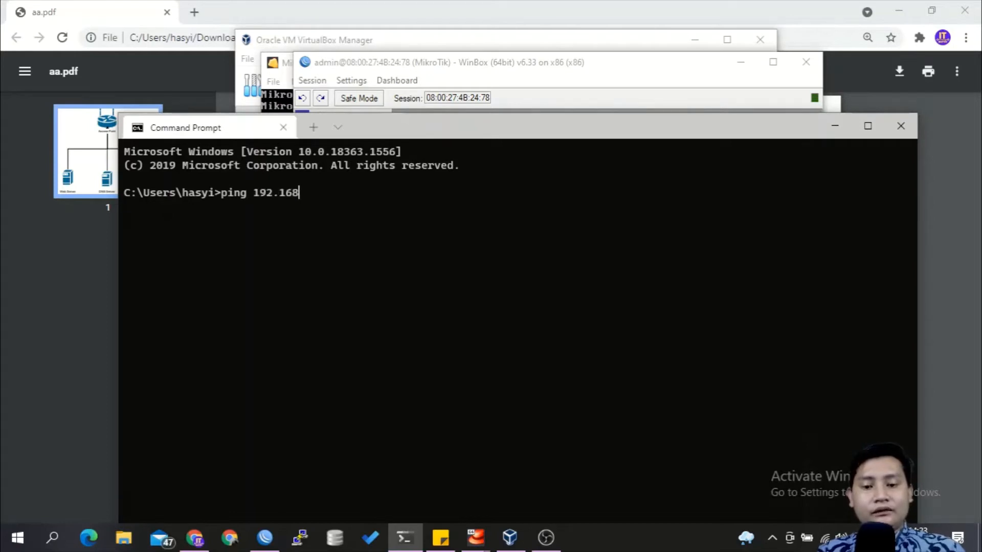
pyautogui.write('.192.245')
pyautogui.press('Return')
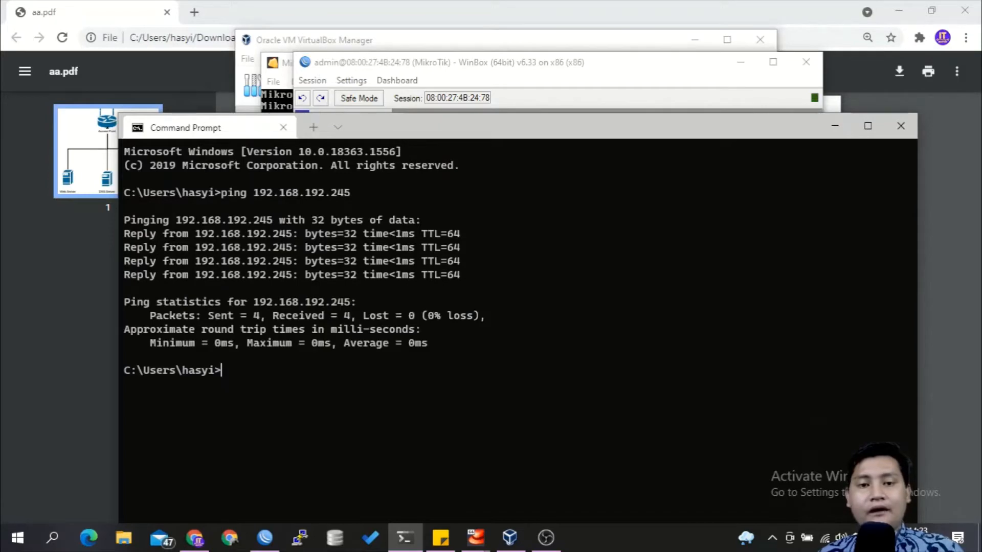
# Step: Switch to WinBox, close the route list and widen the Address column of the address list to read the full router address
pyautogui.click(607, 72)
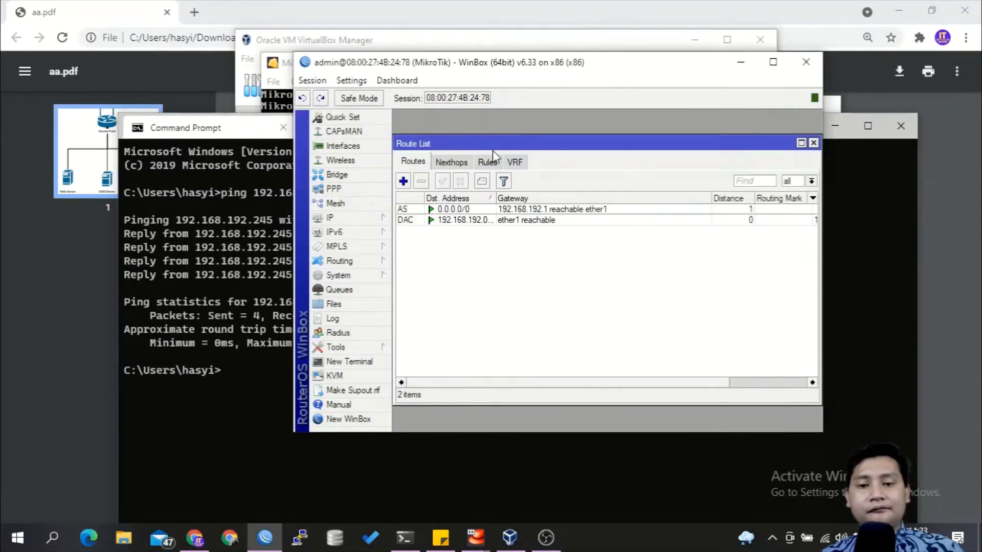
pyautogui.press('Escape')
pyautogui.moveTo(577, 190); pyautogui.dragTo(608, 189)
# Step: Return to the Command Prompt, ping 192.168.192.244 and move the terminal window slightly up
pyautogui.click(240, 256)
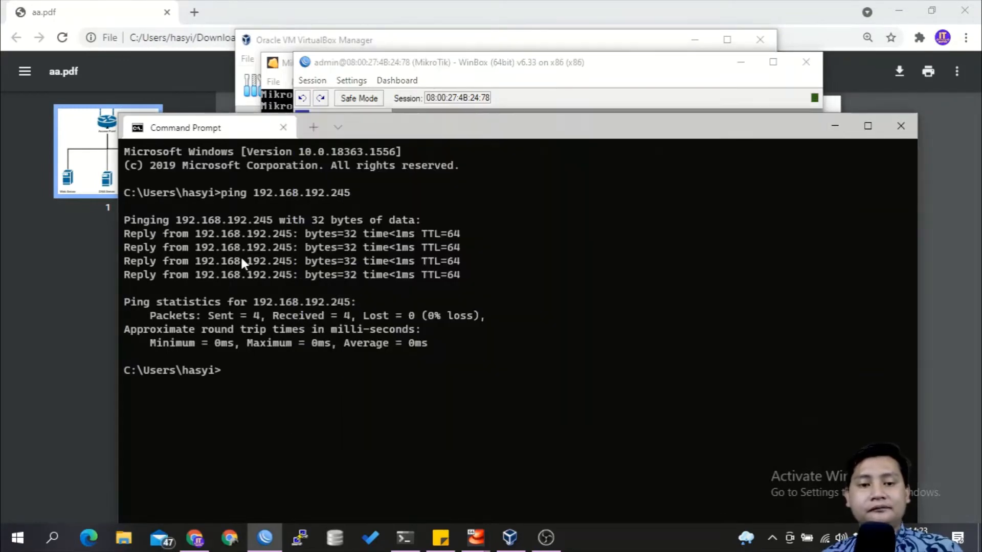
pyautogui.press('Up')
pyautogui.press('BackSpace')
pyautogui.write('44')
pyautogui.press('Return')
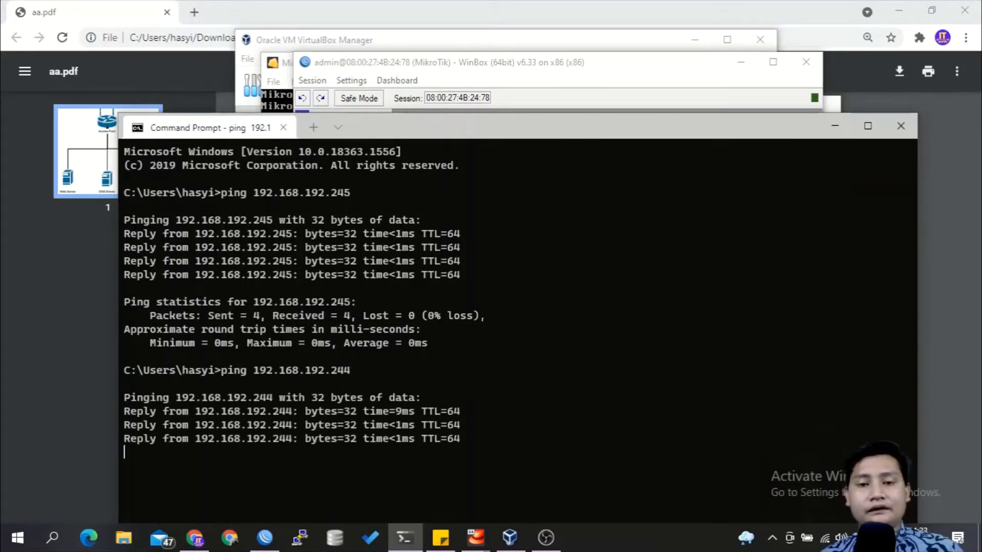
pyautogui.moveTo(507, 126); pyautogui.dragTo(504, 96)
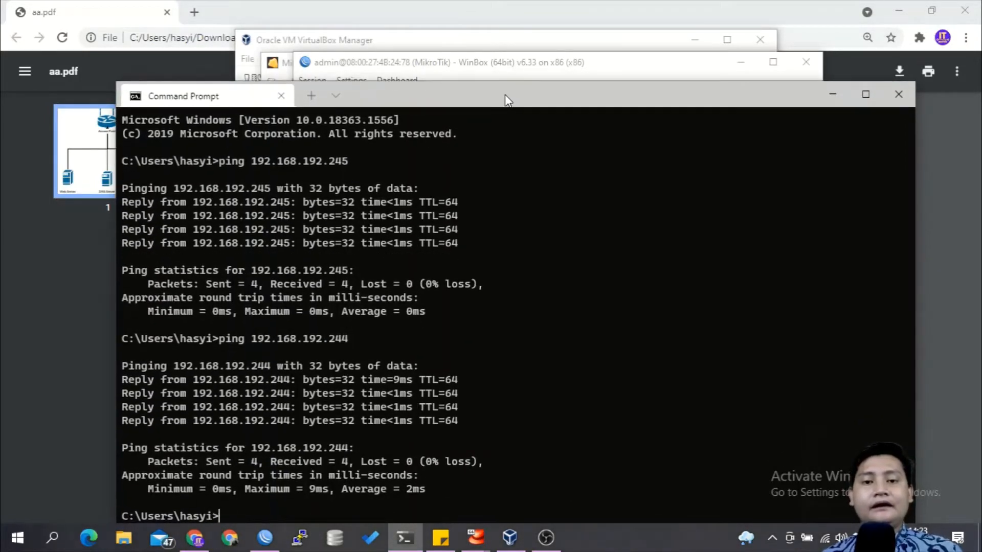
# Step: Switch to WinBox, close the address list and open the static entries of the router's DNS settings
pyautogui.click(543, 72)
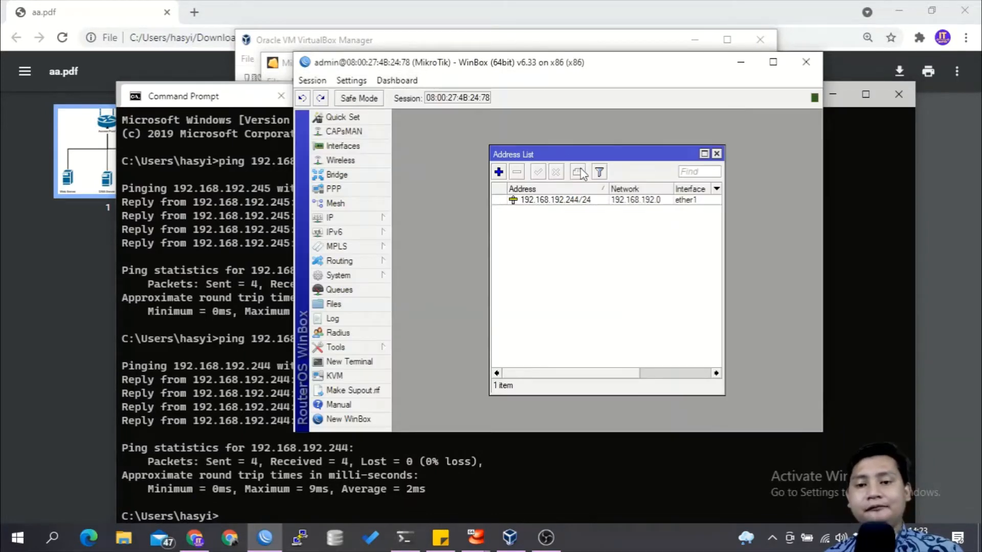
pyautogui.press('Escape')
pyautogui.click(357, 218)
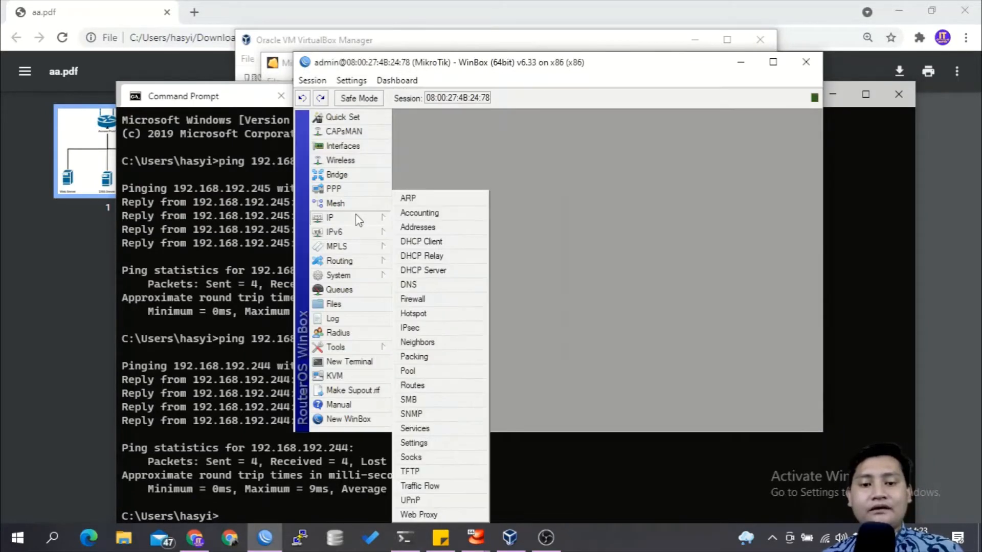
pyautogui.click(432, 281)
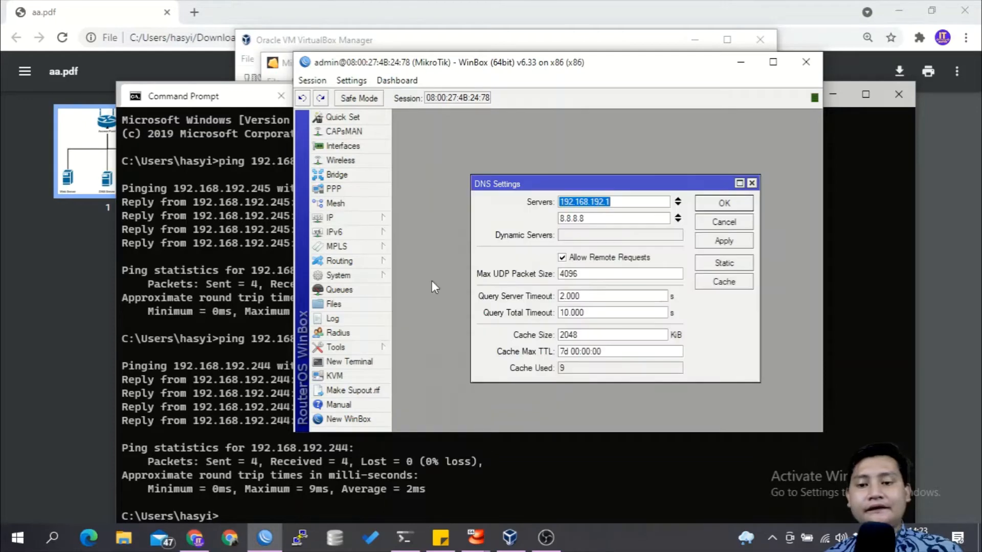
pyautogui.click(722, 264)
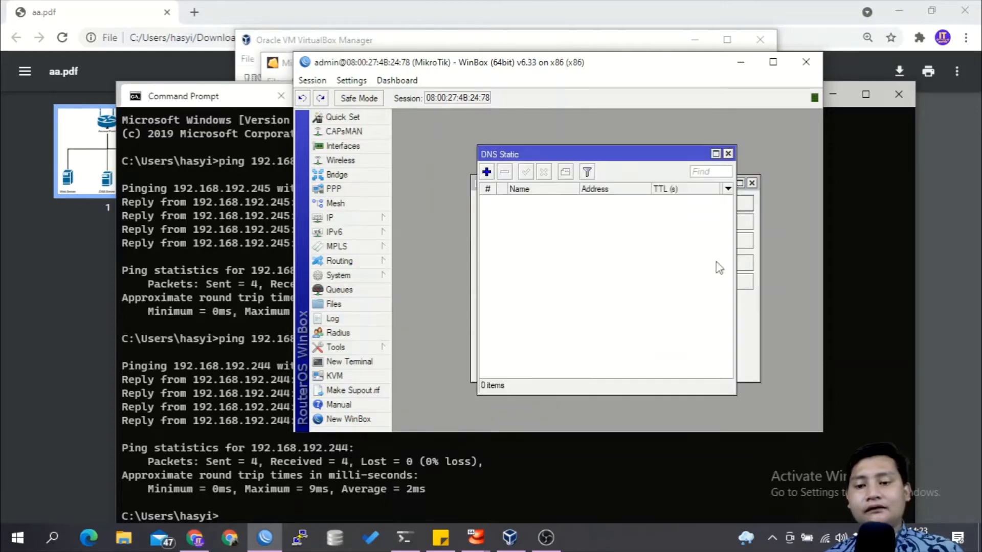
# Step: Add a static DNS entry that maps hasyim-online.net to 192.168.192.245
pyautogui.click(486, 172)
pyautogui.moveTo(563, 199); pyautogui.dragTo(558, 219)
pyautogui.write('hasyim-online.net')
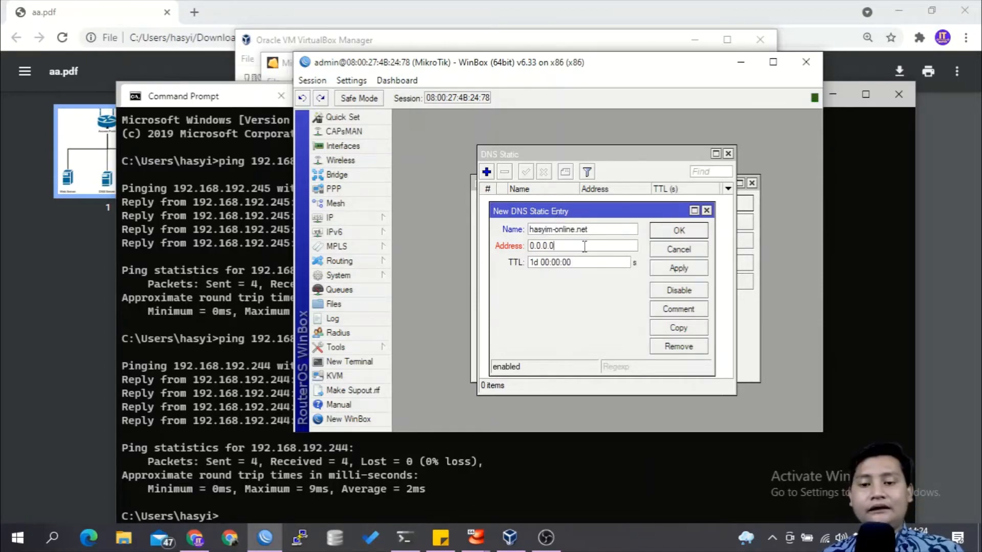
pyautogui.moveTo(570, 249); pyautogui.dragTo(478, 255)
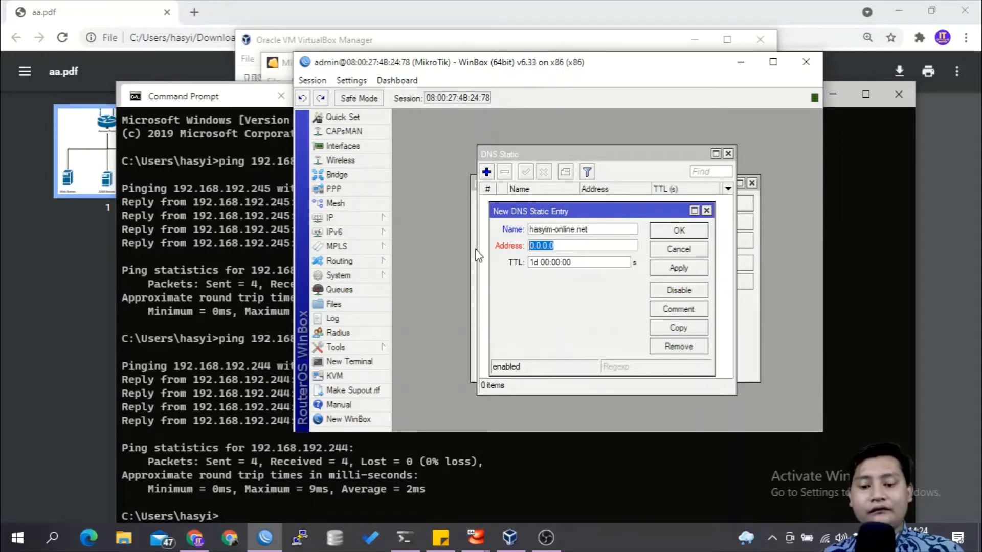
pyautogui.write('192.168.192.')
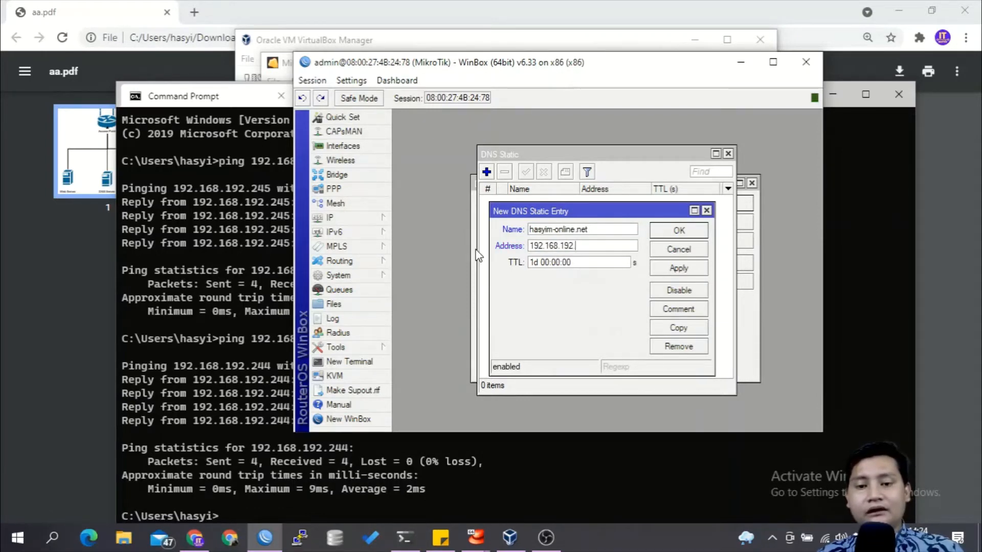
pyautogui.write('245')
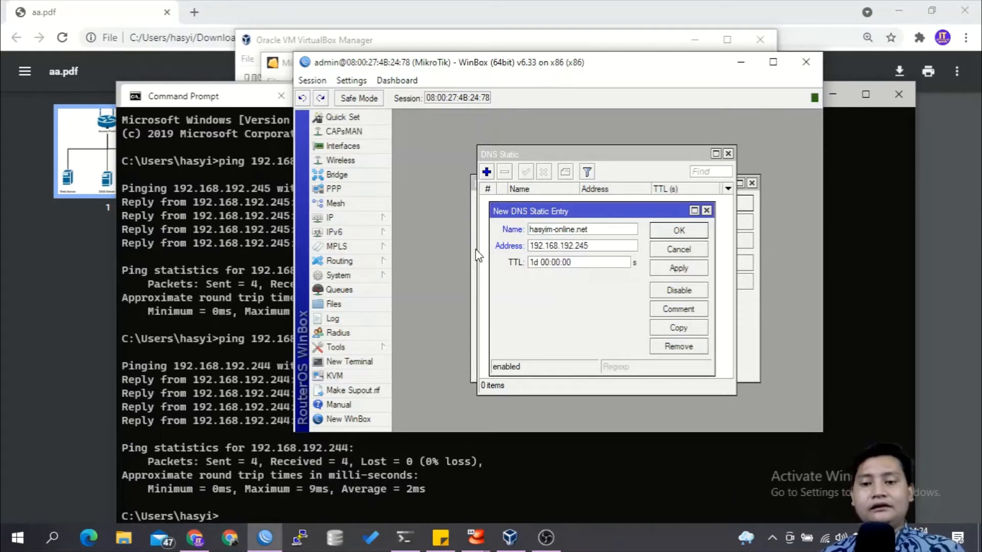
pyautogui.click(678, 231)
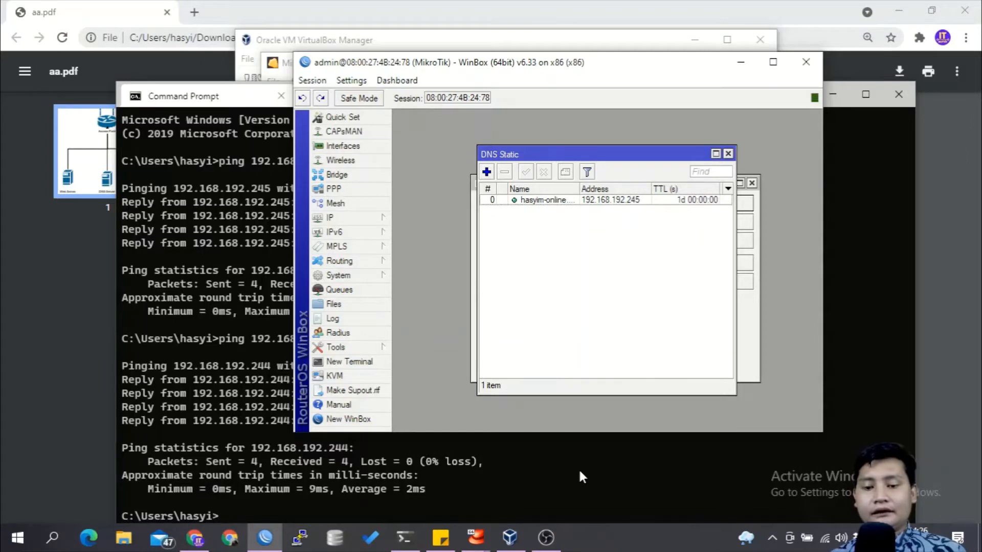
# Step: Open the Windows network and internet settings and bring up the list of network adapters
pyautogui.click(823, 536)
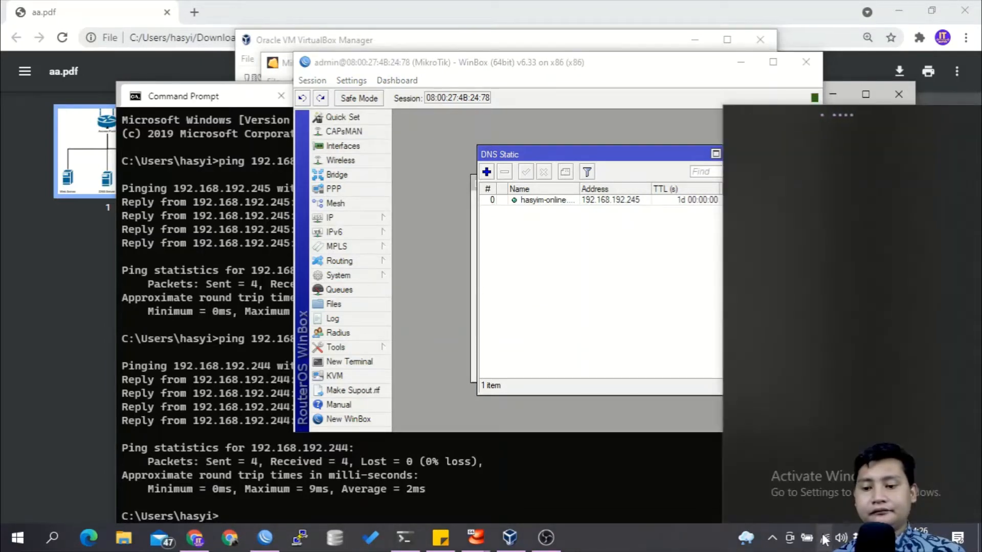
pyautogui.click(823, 536)
pyautogui.rightClick(824, 536)
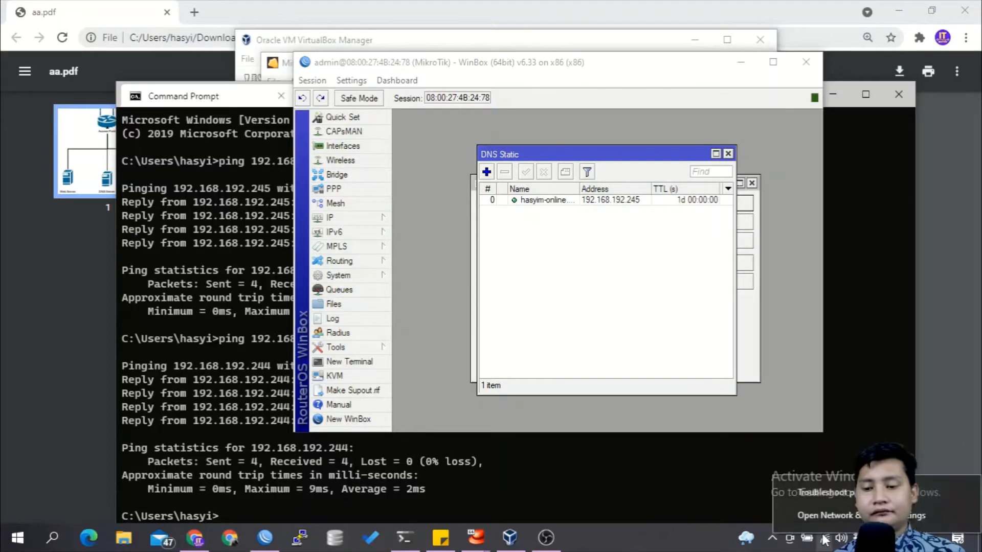
pyautogui.click(851, 516)
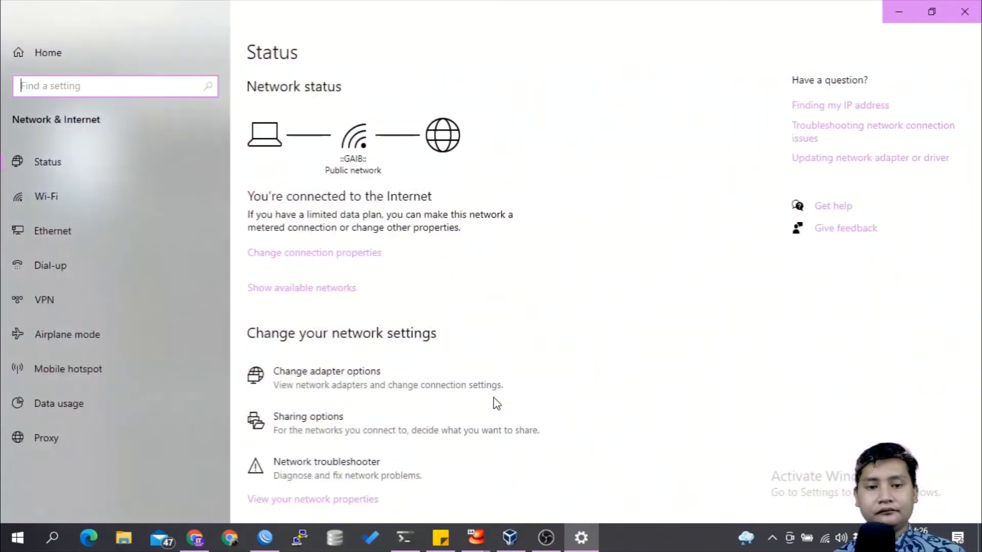
pyautogui.click(314, 389)
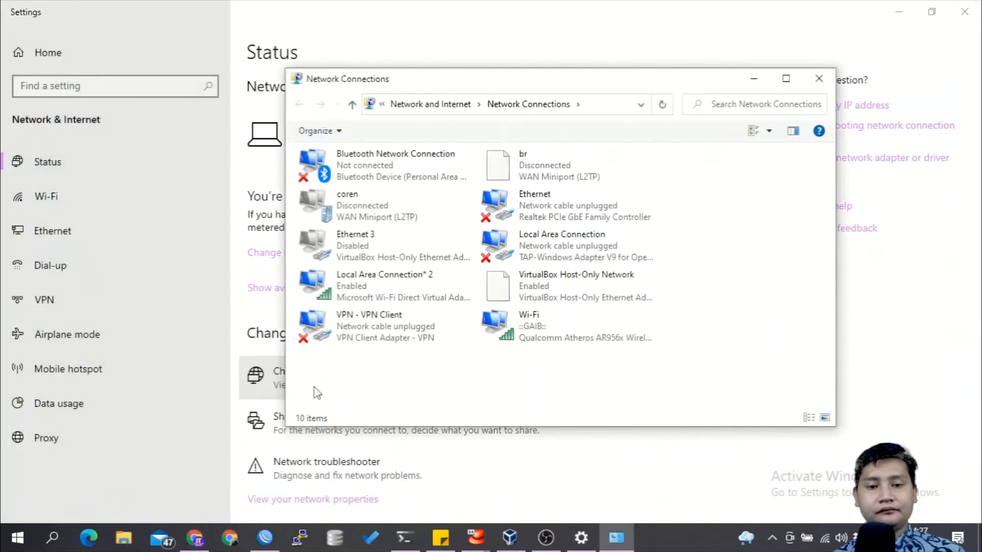
# Step: Set the Wi-Fi adapter's IPv4 DNS servers manually to 192.168.192.244 as preferred and 8.8.8.8 as alternate
pyautogui.click(506, 341)
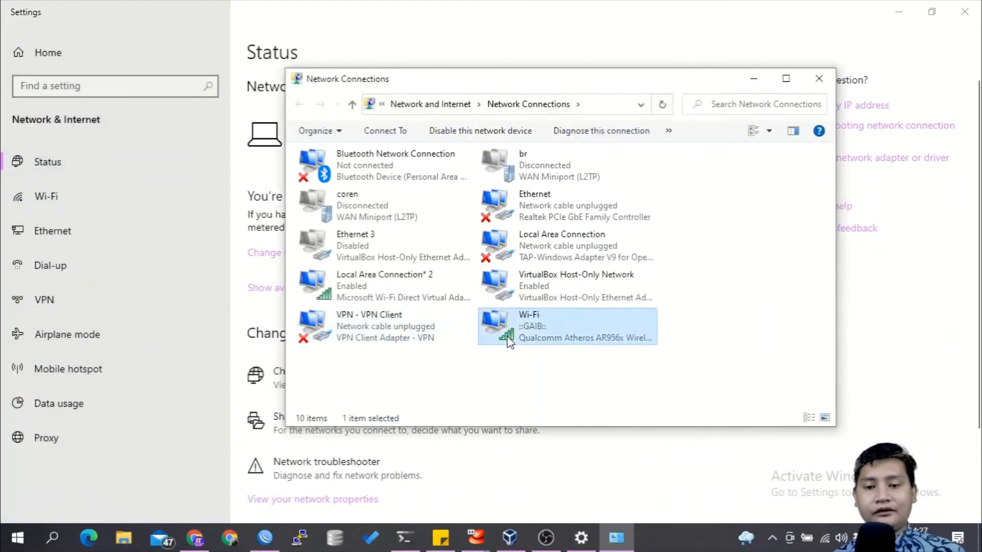
pyautogui.rightClick(507, 342)
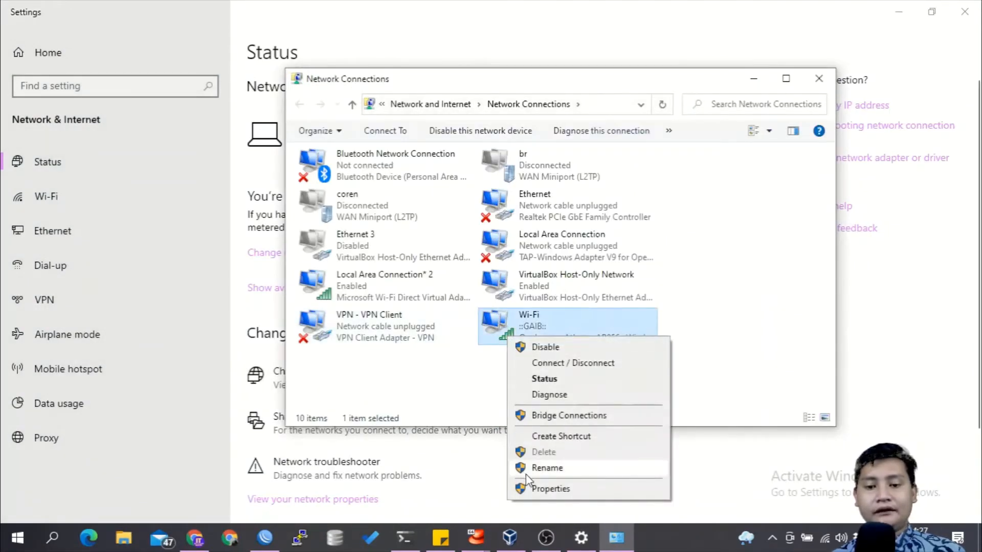
pyautogui.click(536, 489)
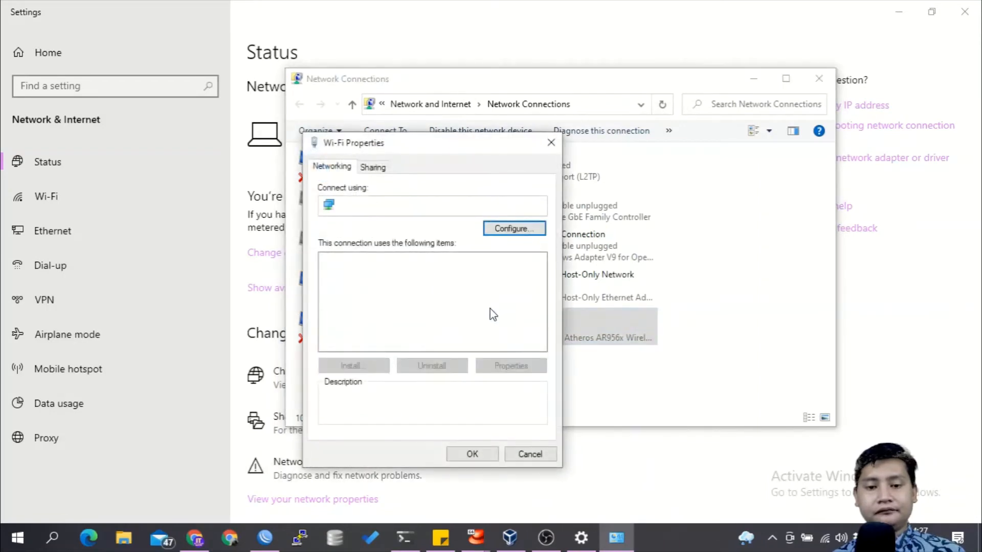
pyautogui.doubleClick(443, 310)
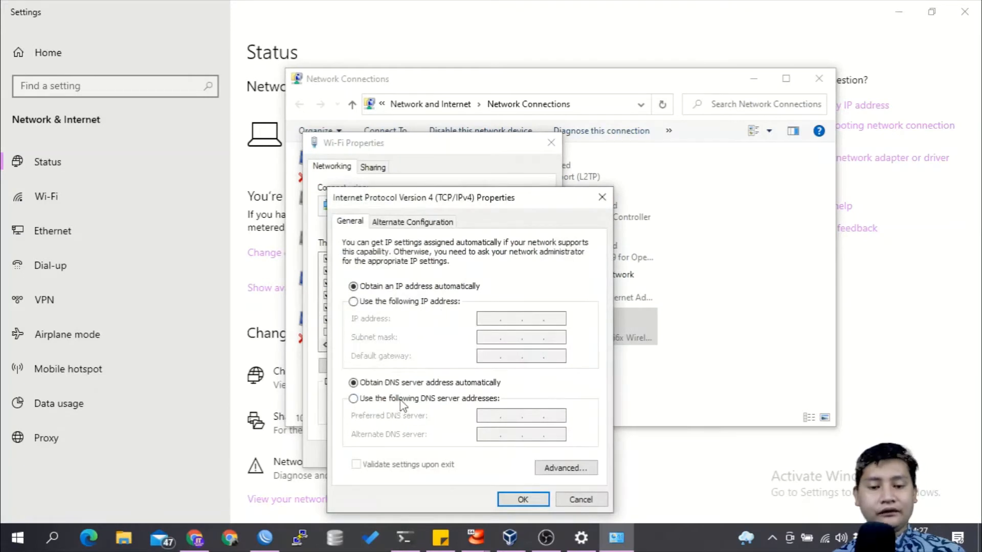
pyautogui.click(401, 400)
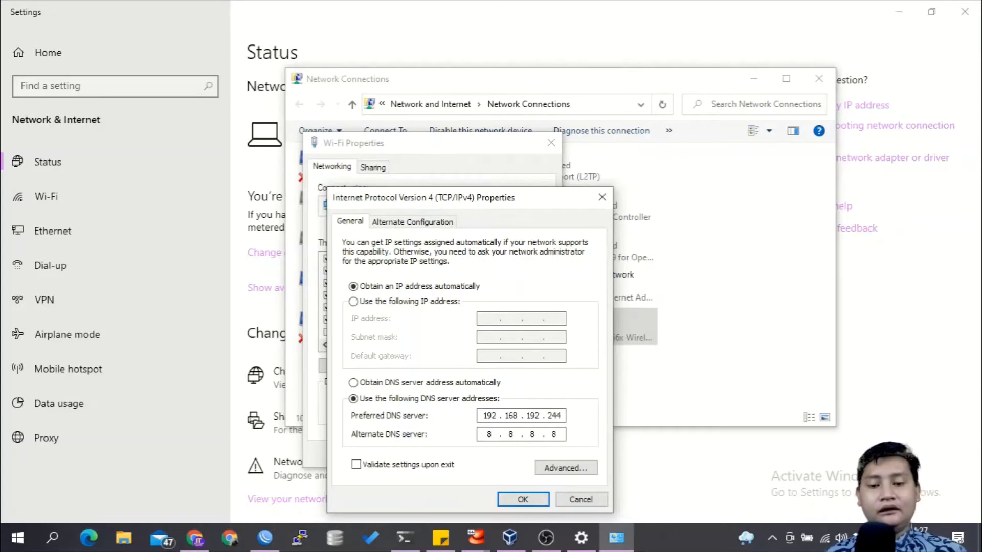
pyautogui.click(517, 498)
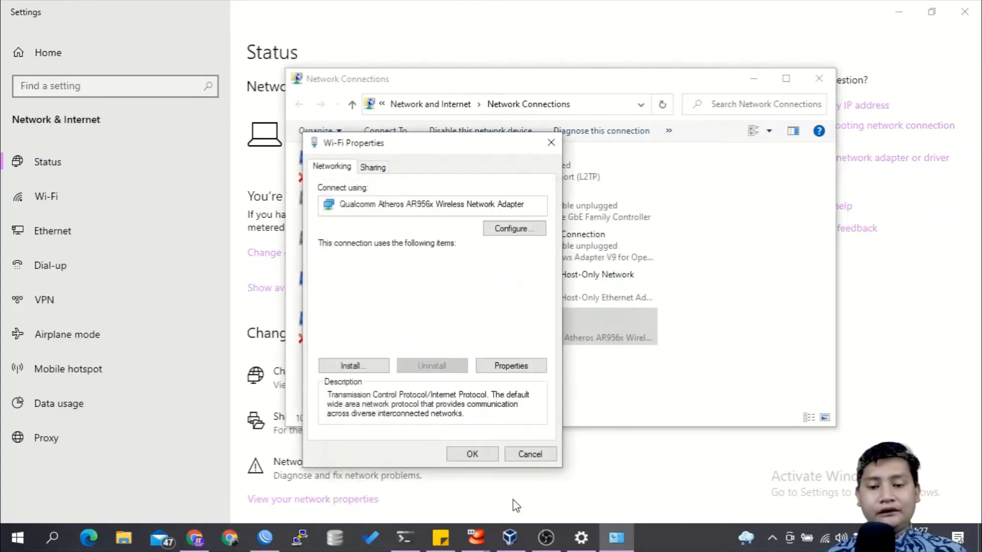
pyautogui.click(471, 454)
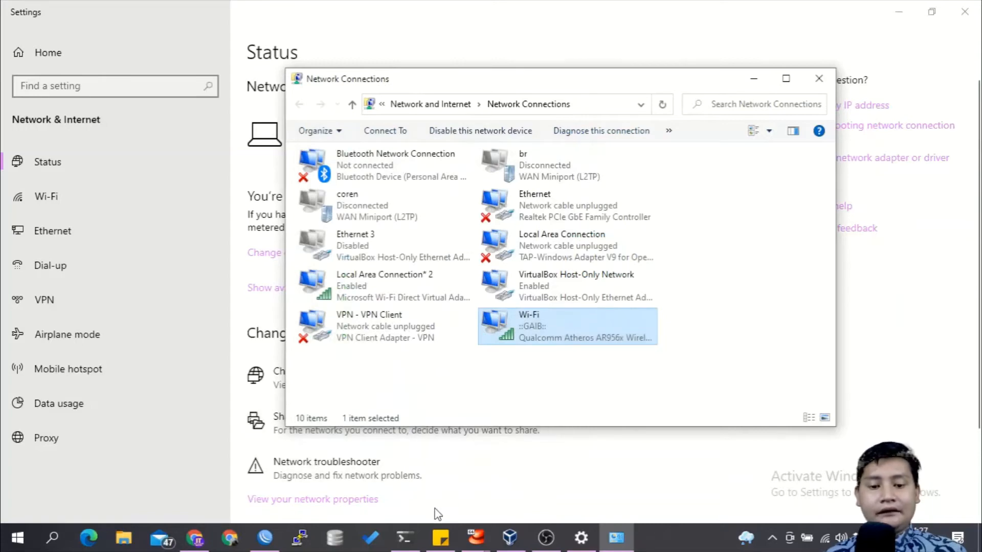
# Step: Switch to the Command Prompt, move its window slightly up and flush the DNS cache with ipconfig /flushdns
pyautogui.click(404, 537)
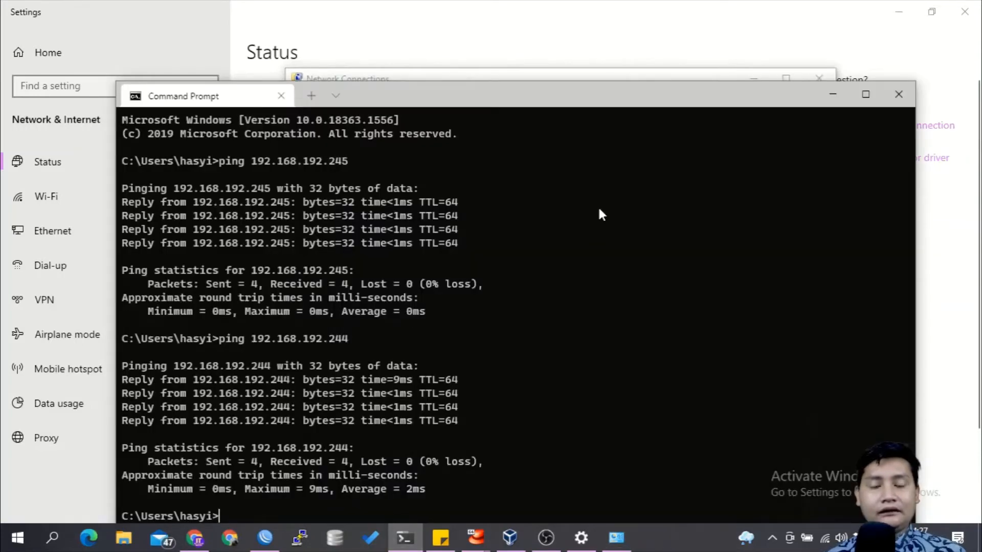
pyautogui.moveTo(655, 103); pyautogui.dragTo(667, 70)
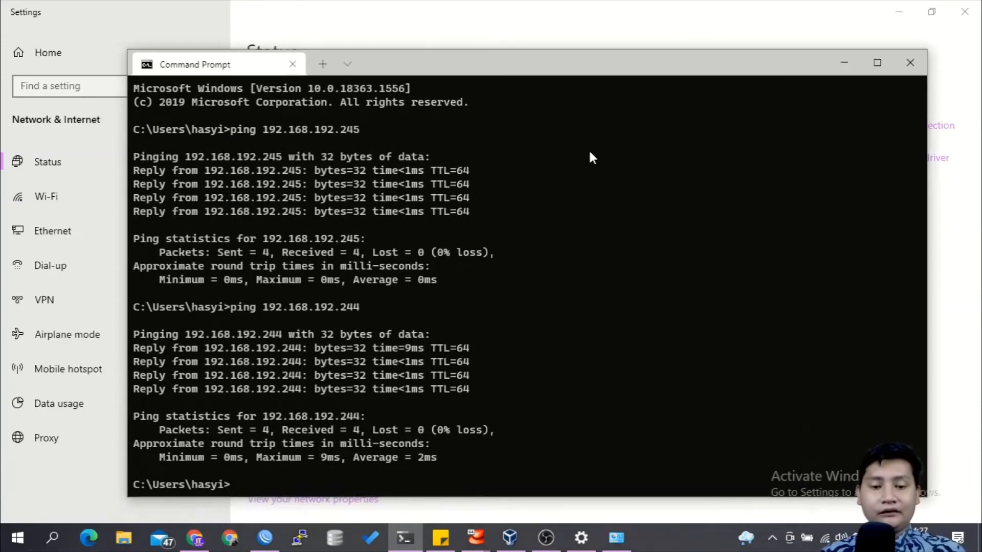
pyautogui.write('ipconfig')
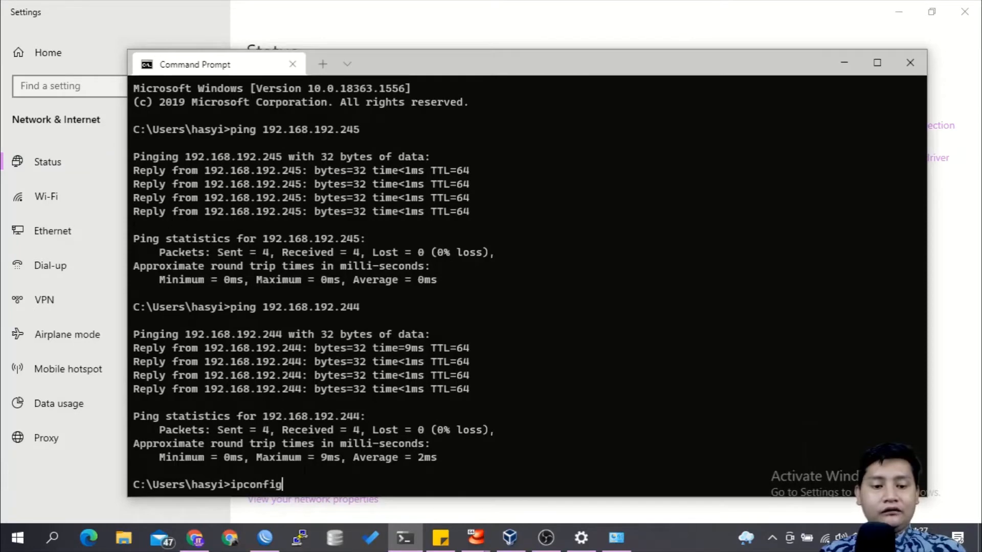
pyautogui.write(' /flushdns')
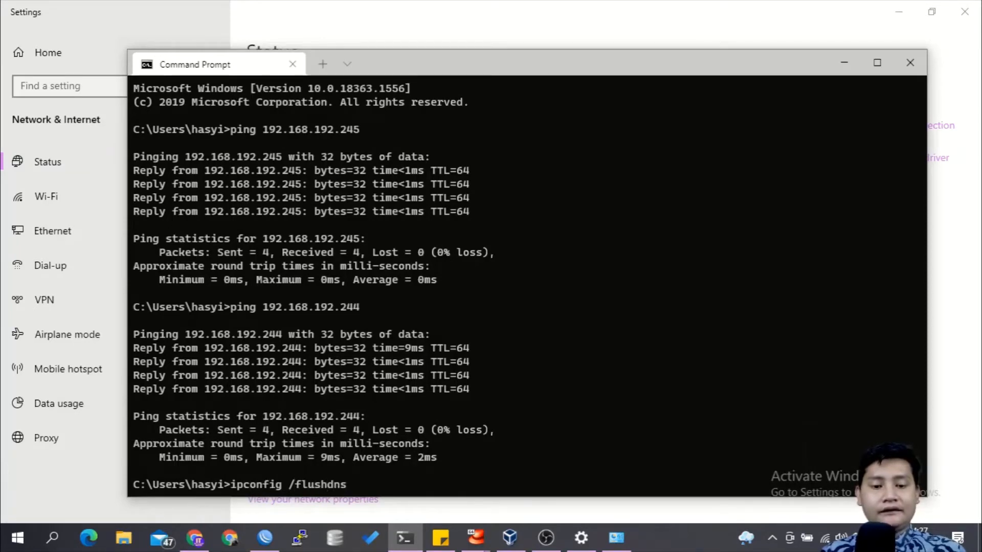
pyautogui.press('Return')
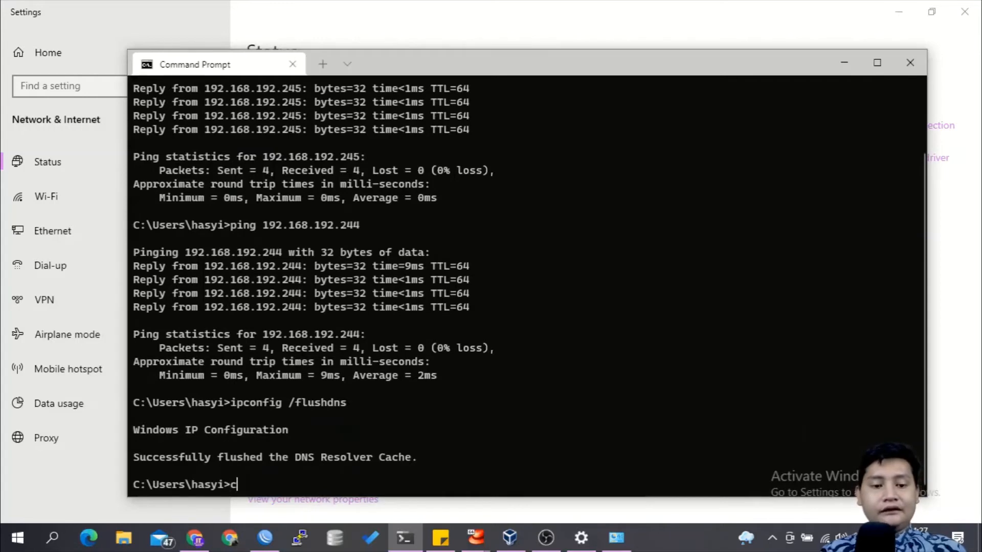
# Step: Ping the domain hasyim-online.net from the terminal
pyautogui.write('ping hasyim-online.net')
pyautogui.press('Return')
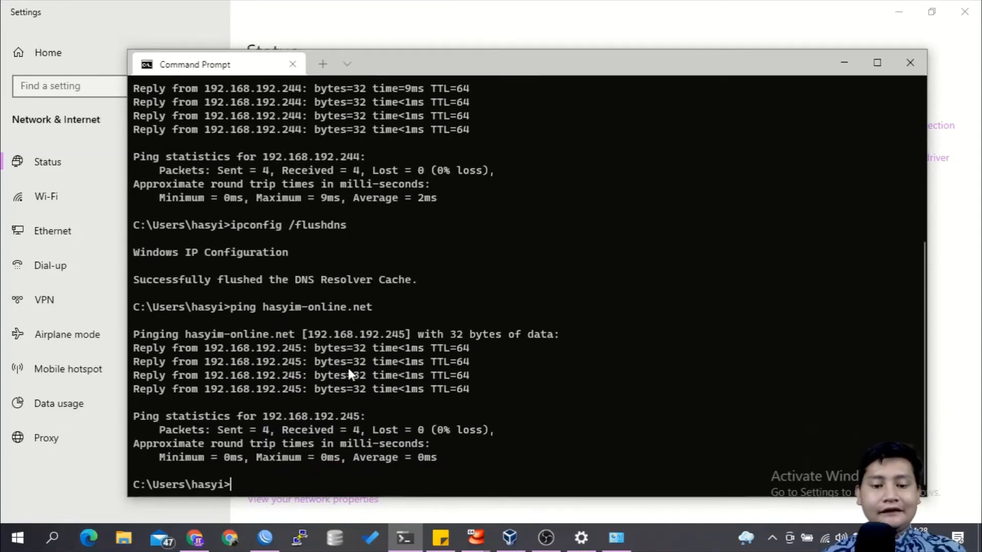
# Step: Switch to Chrome and open hasyim-online.net, without a port number, in a new tab
pyautogui.click(205, 538)
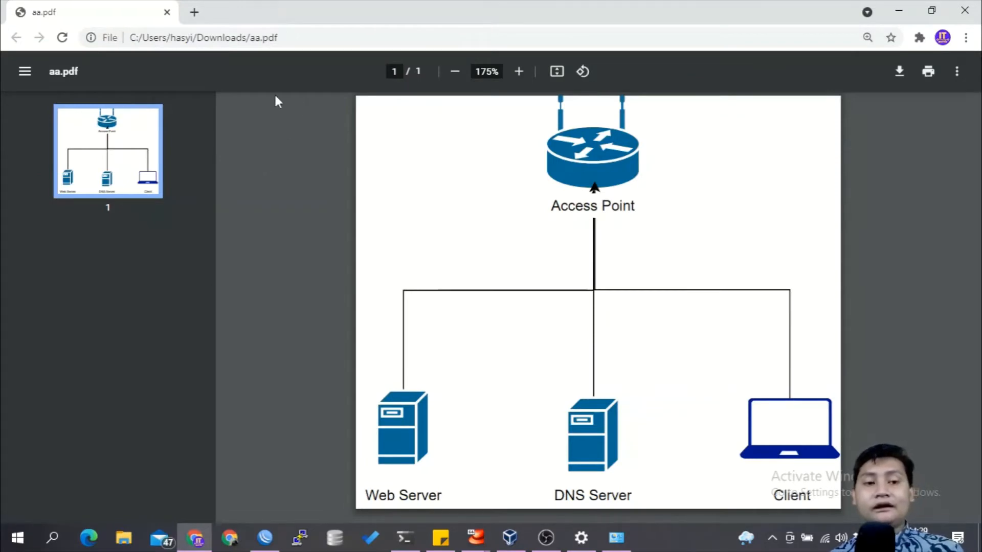
pyautogui.click(194, 13)
pyautogui.write('hasyim-online.net:2083')
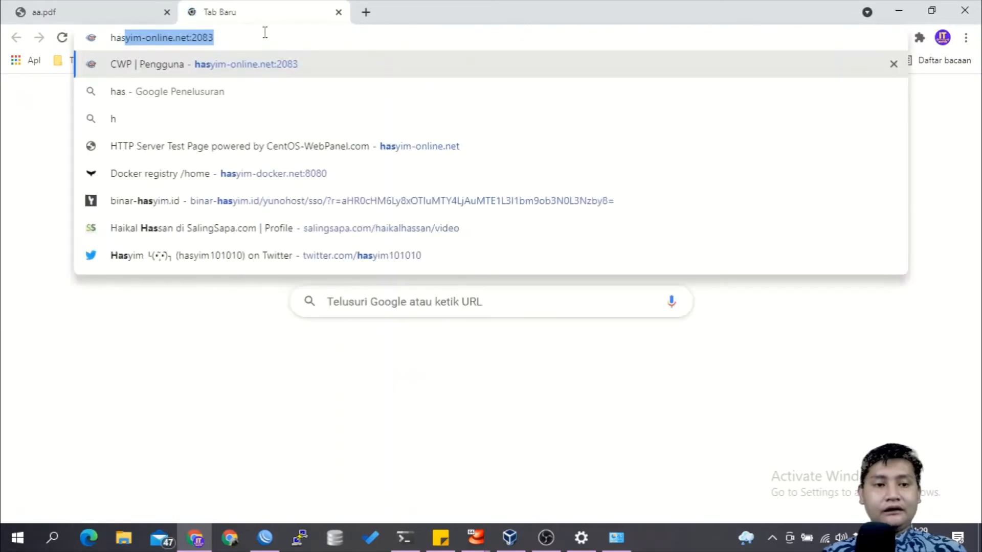
pyautogui.press('BackSpace')
pyautogui.press('BackSpace')
pyautogui.press('BackSpace')
pyautogui.press('BackSpace')
pyautogui.press('BackSpace')
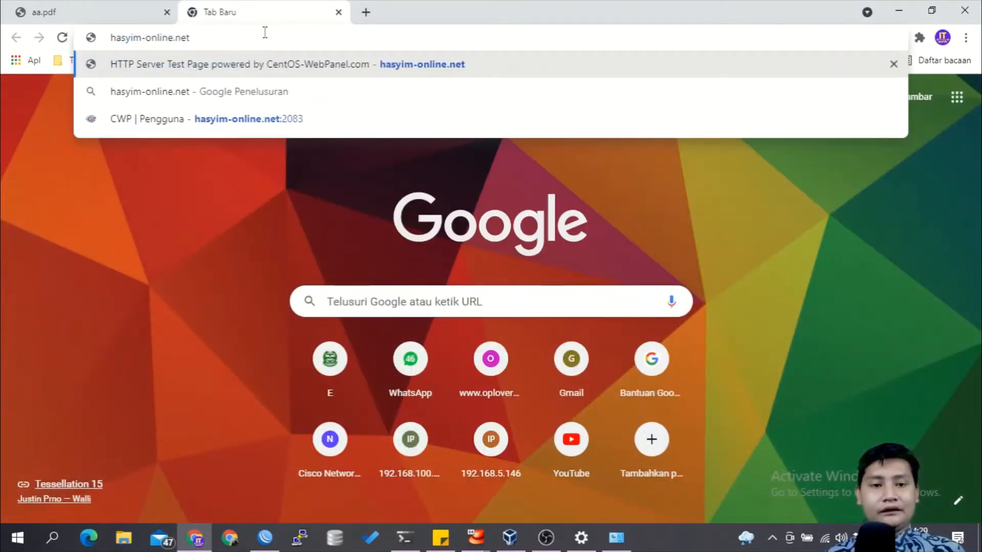
pyautogui.press('Return')
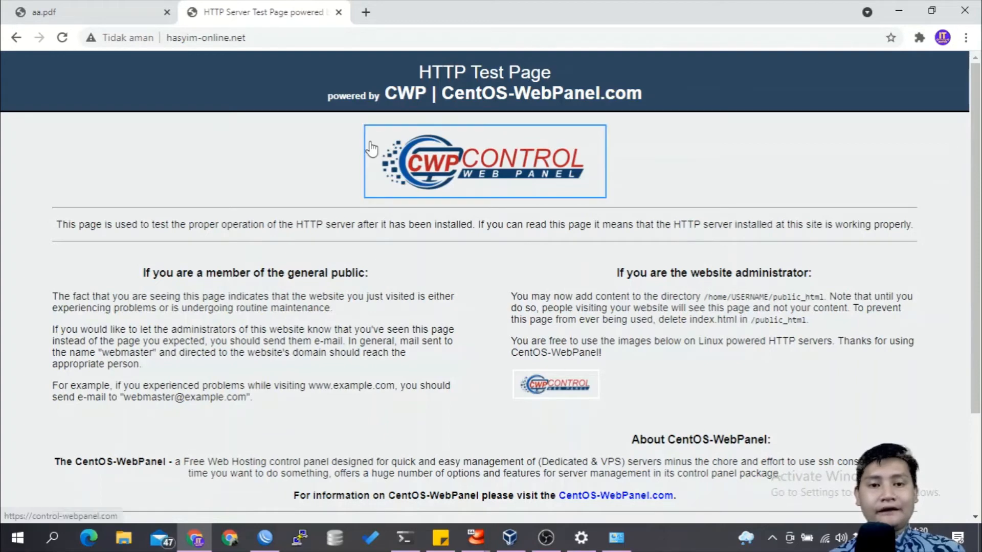
pyautogui.click(369, 10)
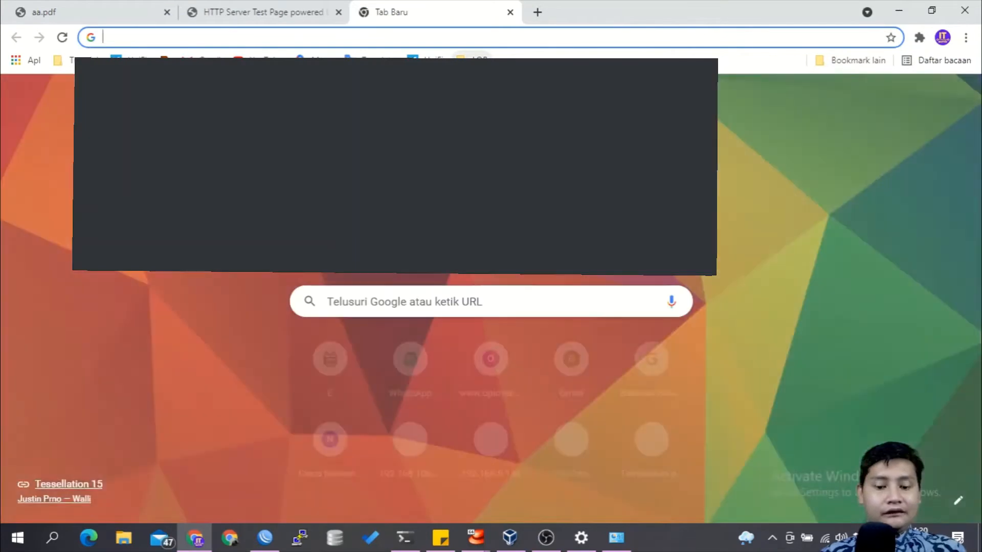
pyautogui.write('https://')
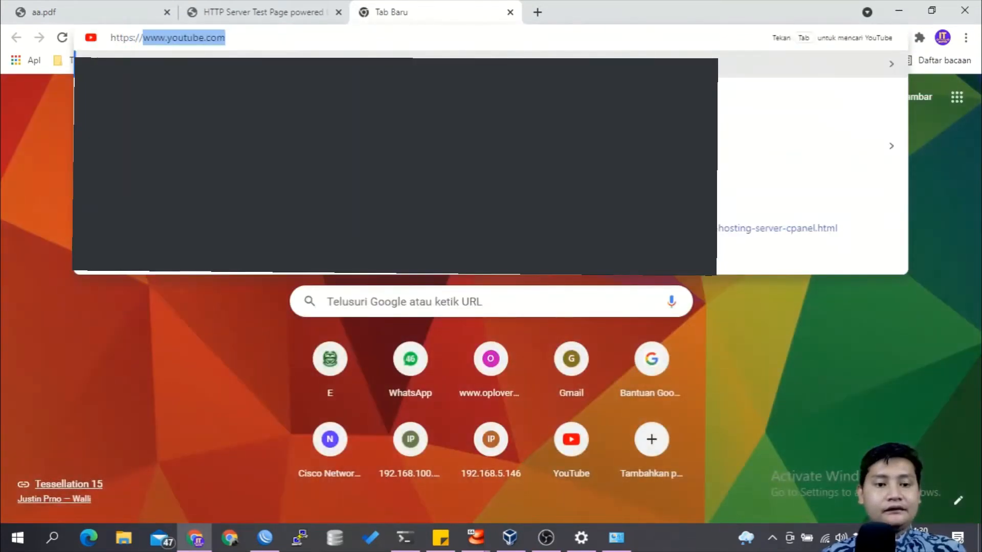
pyautogui.write('192.168.192.')
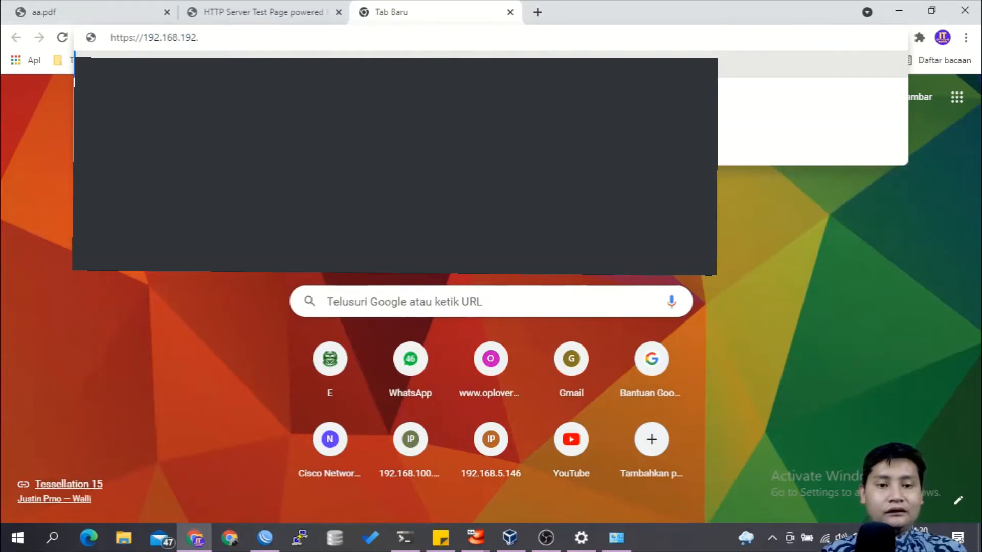
pyautogui.write('245')
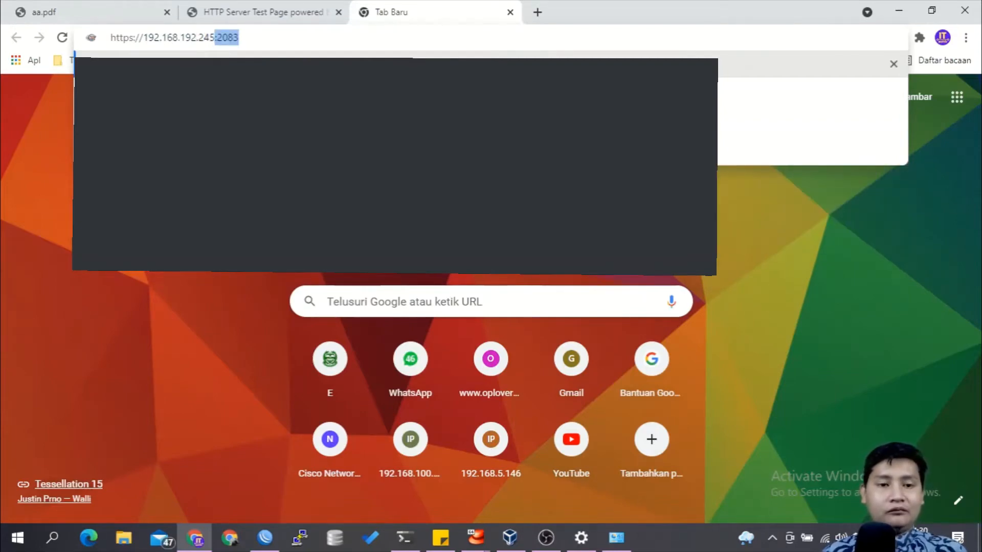
pyautogui.press('Right')
pyautogui.press('Return')
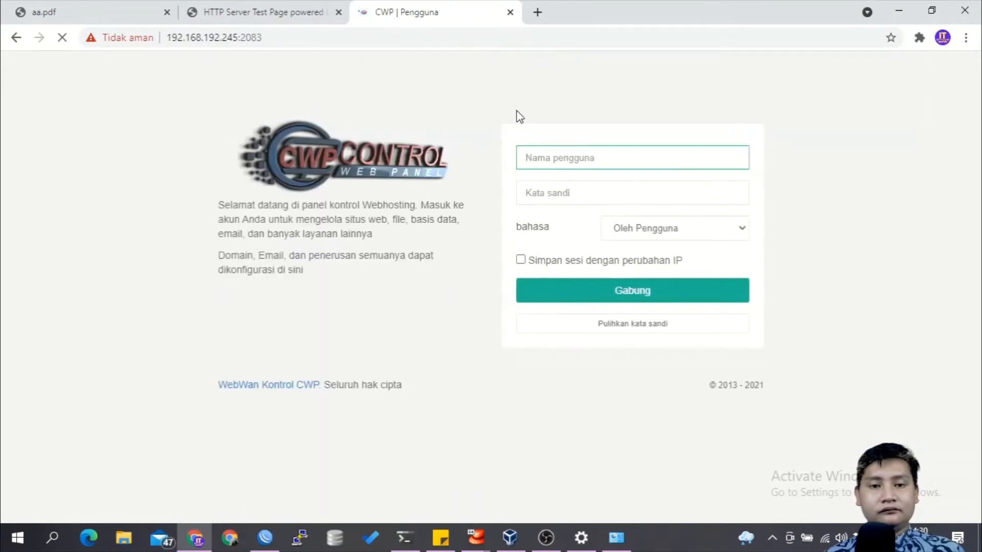
# Step: Log in to the CWP user panel as cobauser with the account password
pyautogui.click(585, 155)
pyautogui.write('cobauser')
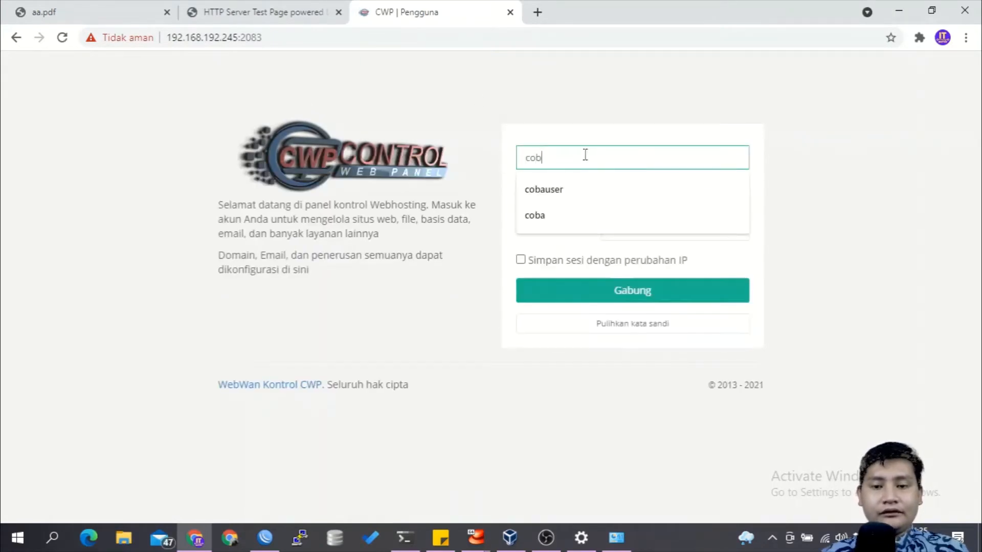
pyautogui.press('Tab')
pyautogui.write('co')
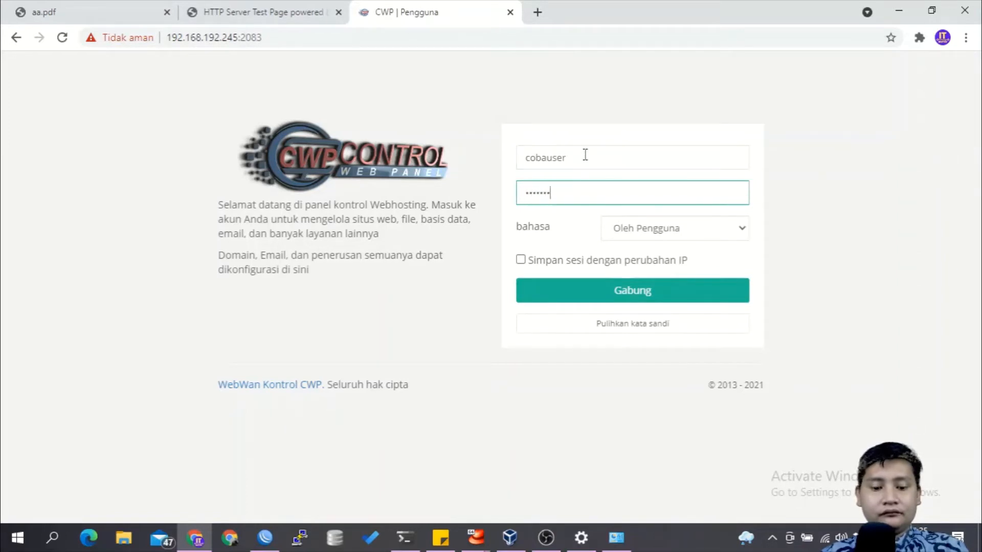
pyautogui.press('Return')
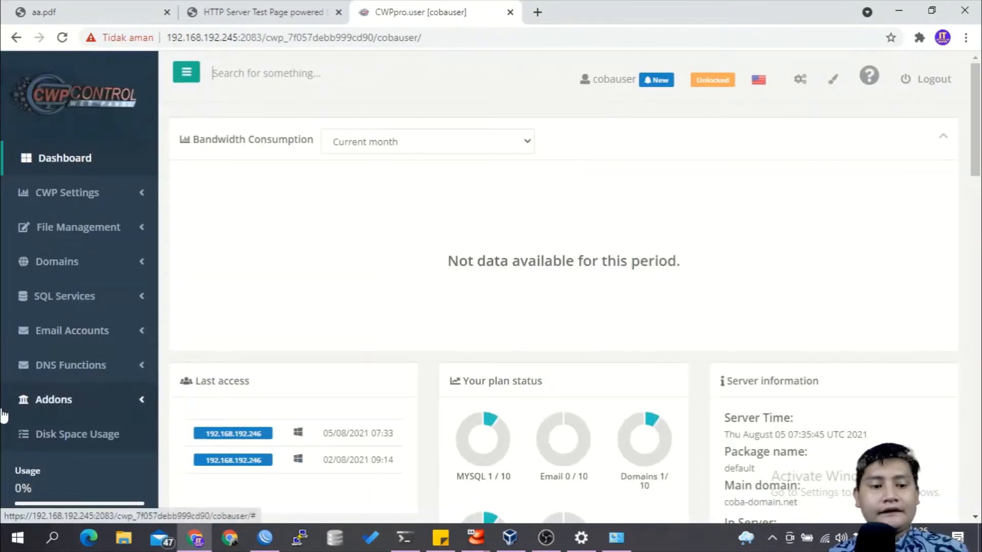
# Step: Look over the dashboard and the hasyim-online.net test page, and open the control panel's WordPress add-on page
pyautogui.scroll(-2, 81, 372)
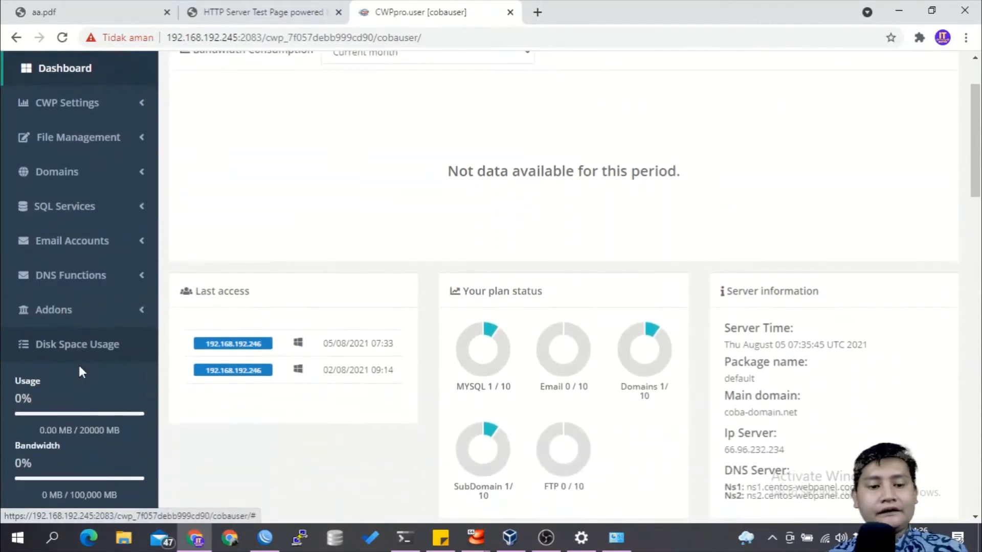
pyautogui.scroll(1, 80, 371)
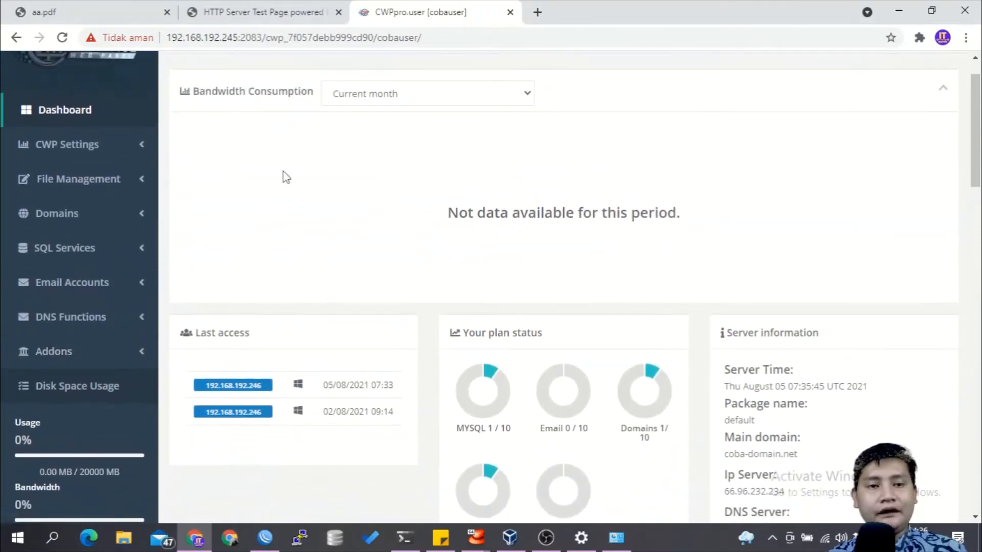
pyautogui.click(305, 6)
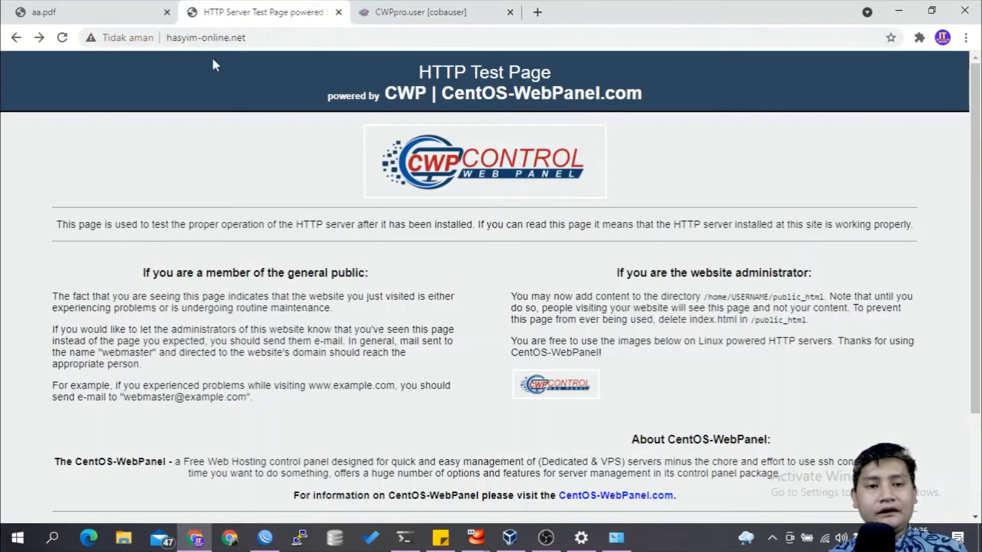
pyautogui.click(393, 13)
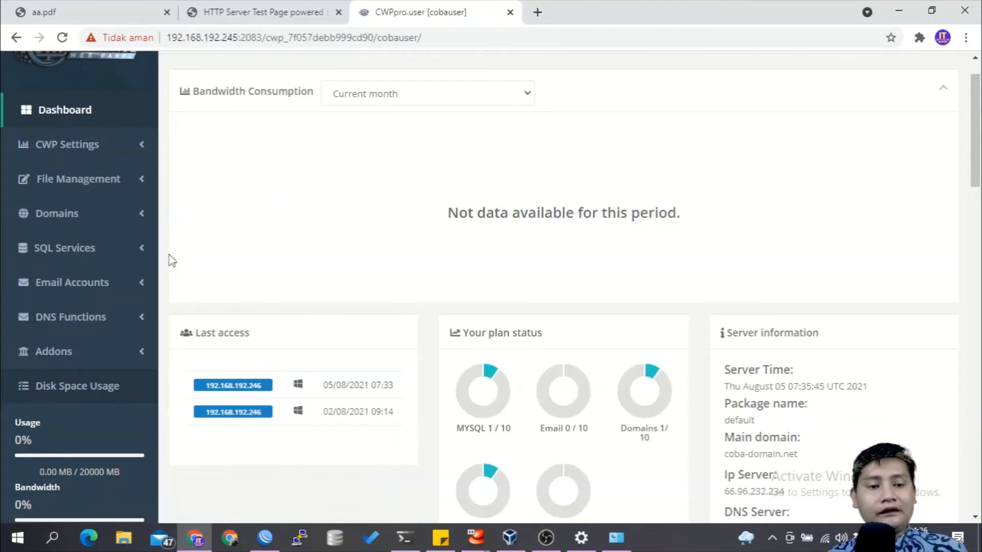
pyautogui.click(134, 352)
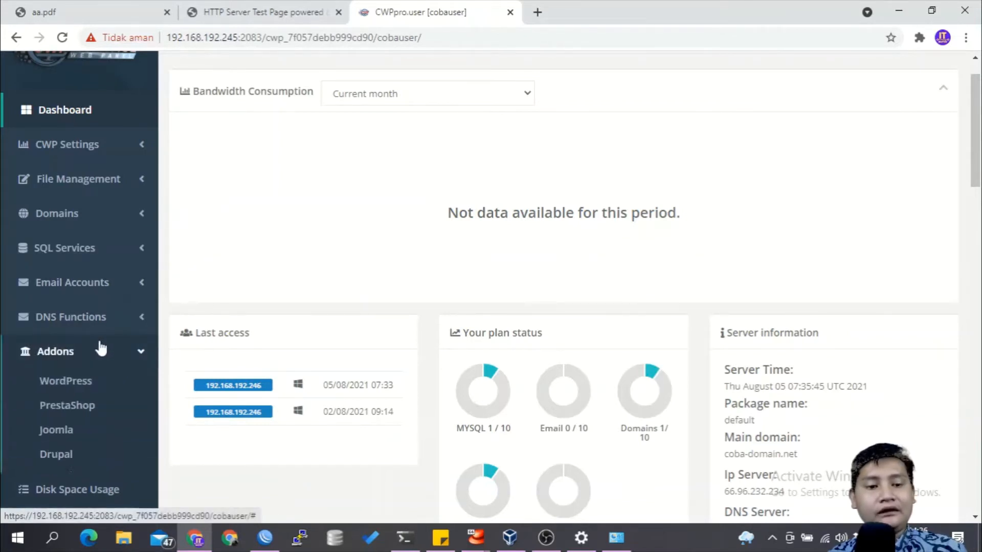
pyautogui.click(80, 393)
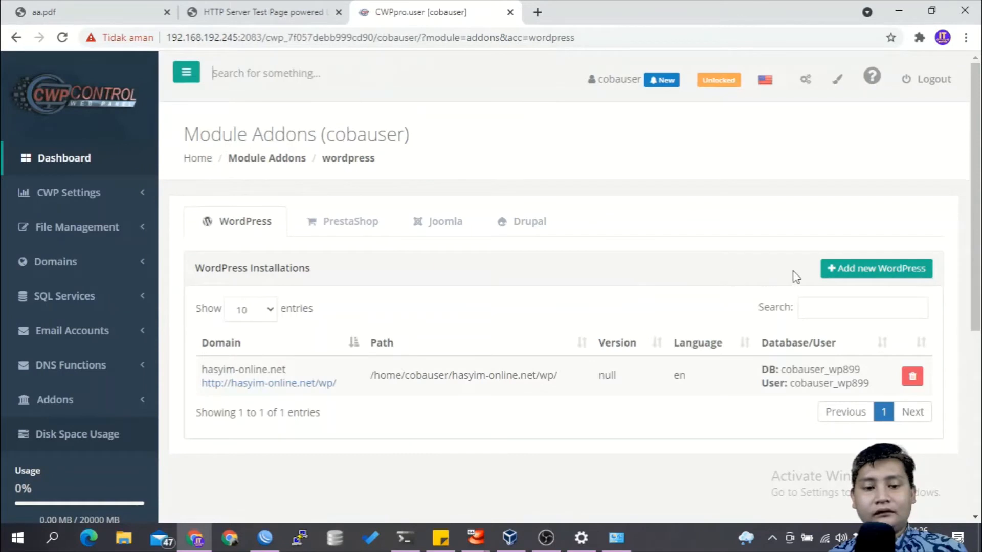
# Step: Start a new WordPress installation and choose coba-domain.net as its domain
pyautogui.click(849, 269)
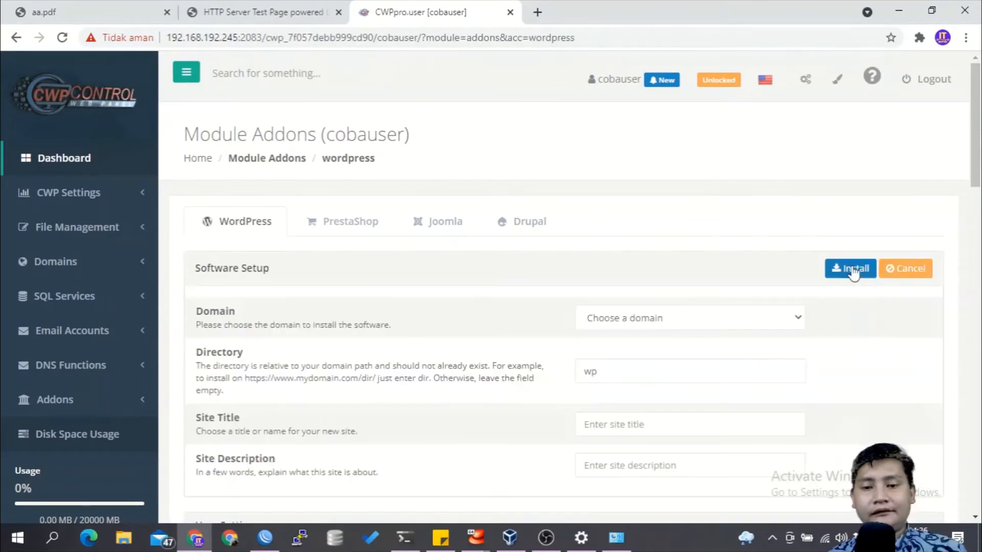
pyautogui.click(670, 315)
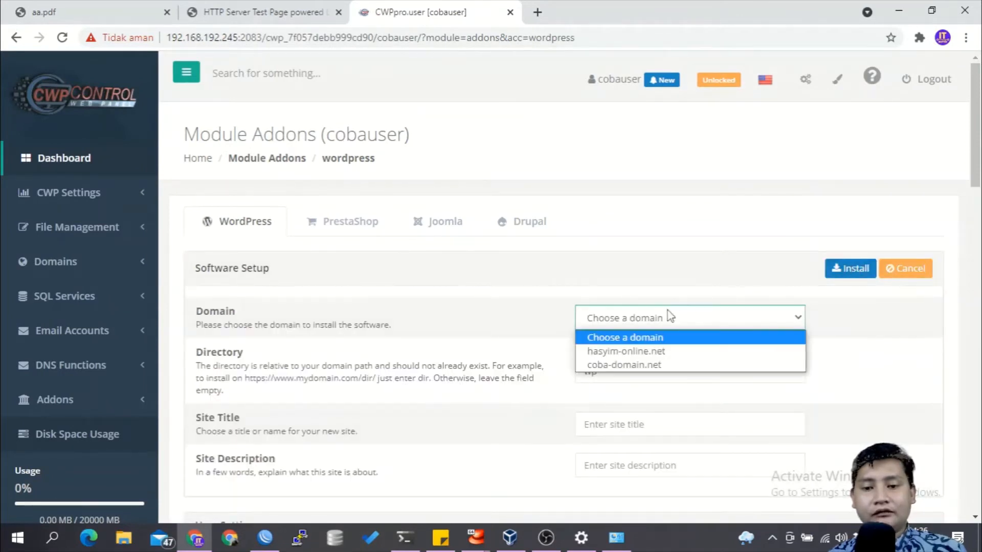
pyautogui.click(639, 365)
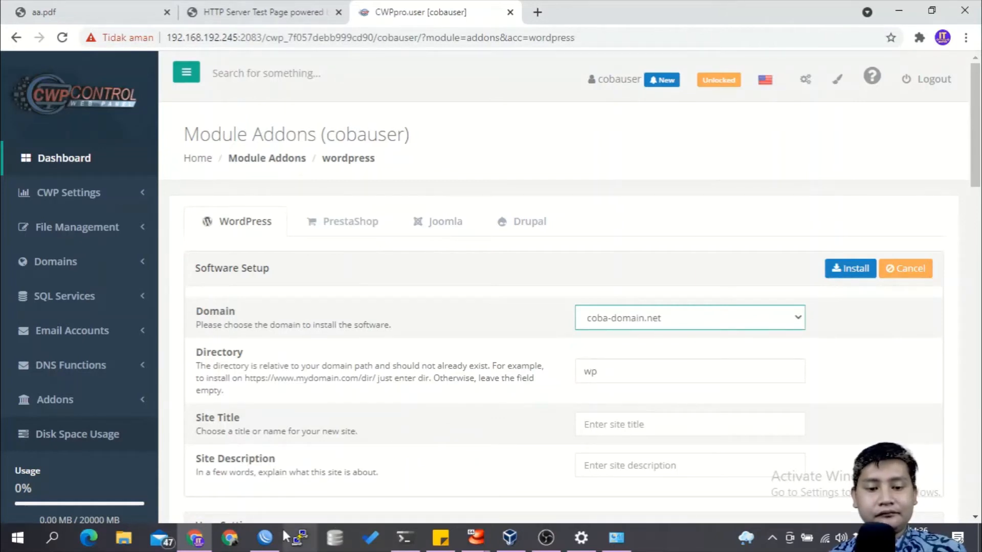
# Step: Switch to WinBox and add a static DNS entry that points coba-domain.net to 192.168.192.245
pyautogui.click(265, 537)
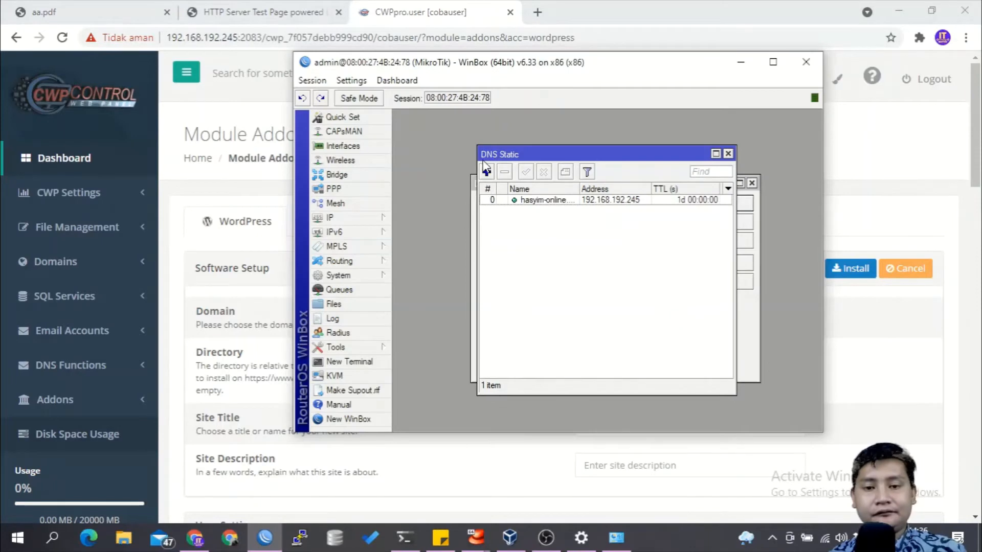
pyautogui.click(486, 172)
pyautogui.write('coba-domain.net')
pyautogui.hotkey('alt', 'Tab')
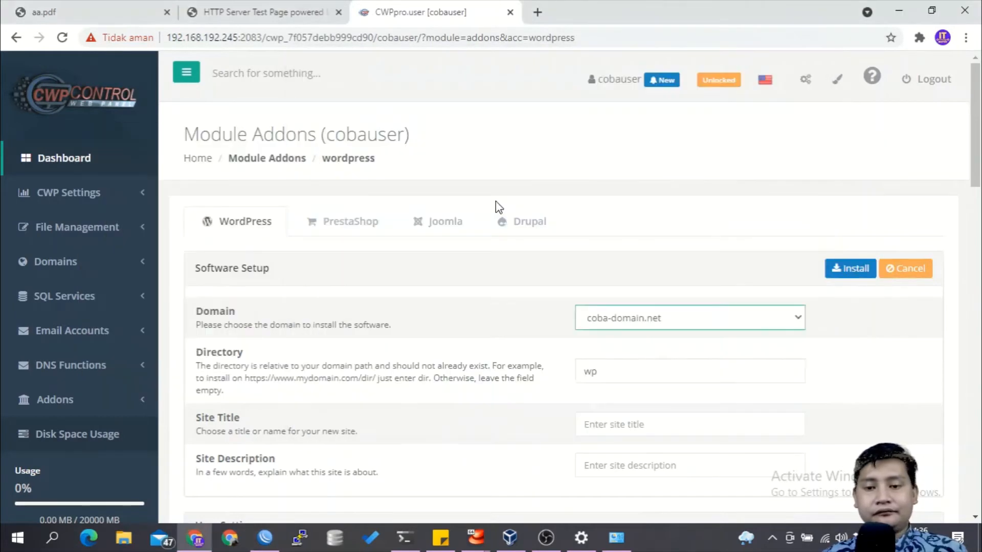
pyautogui.hotkey('alt', 'Tab')
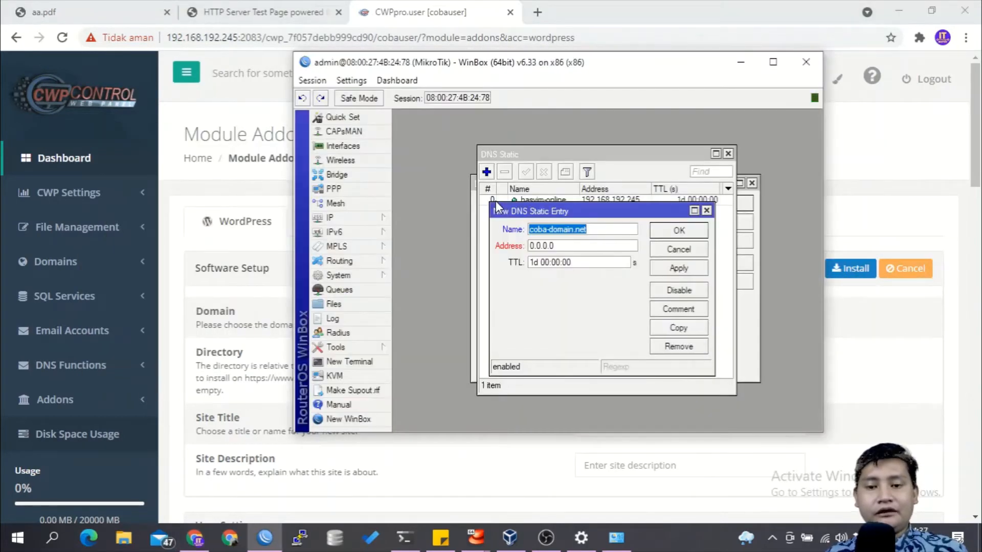
pyautogui.press('Tab')
pyautogui.write('192.168')
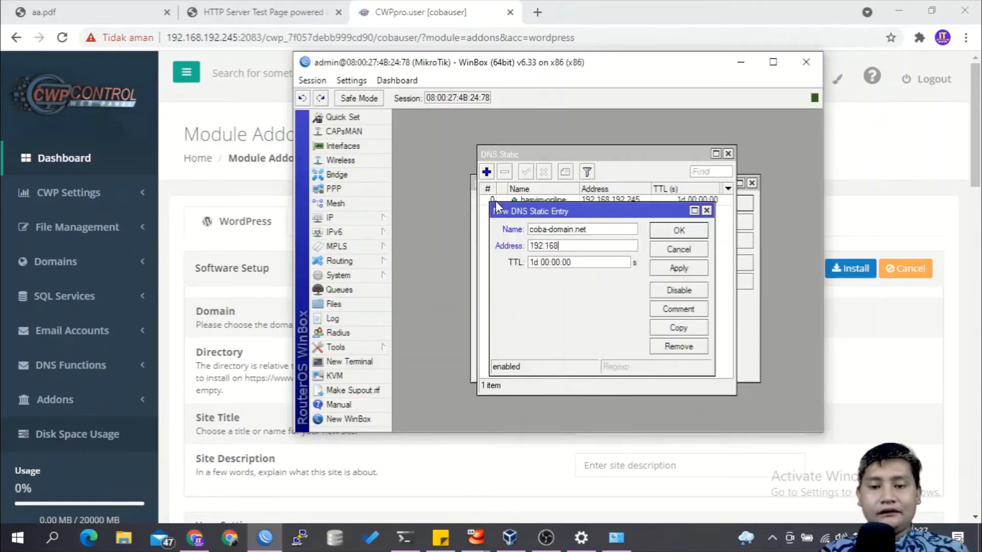
pyautogui.write('.192.')
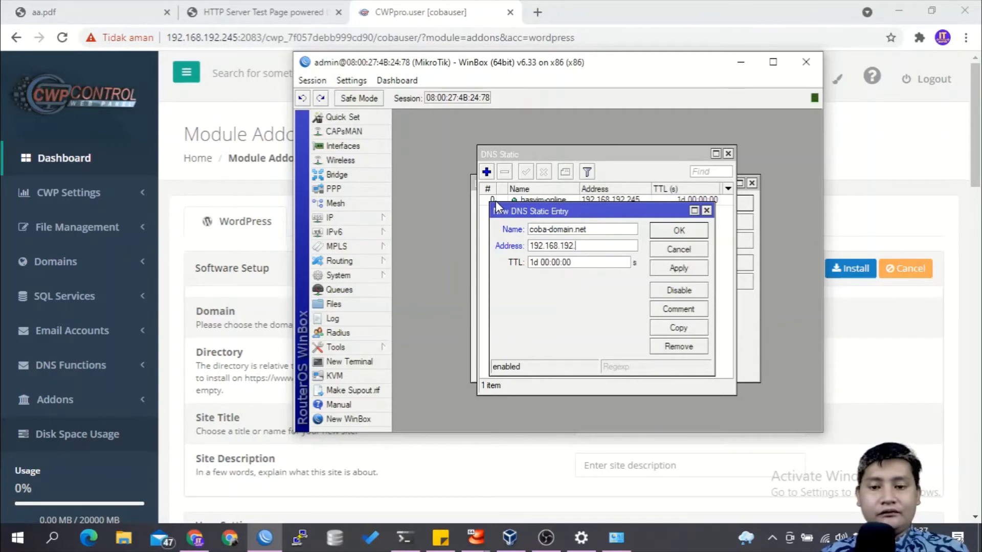
pyautogui.write('245')
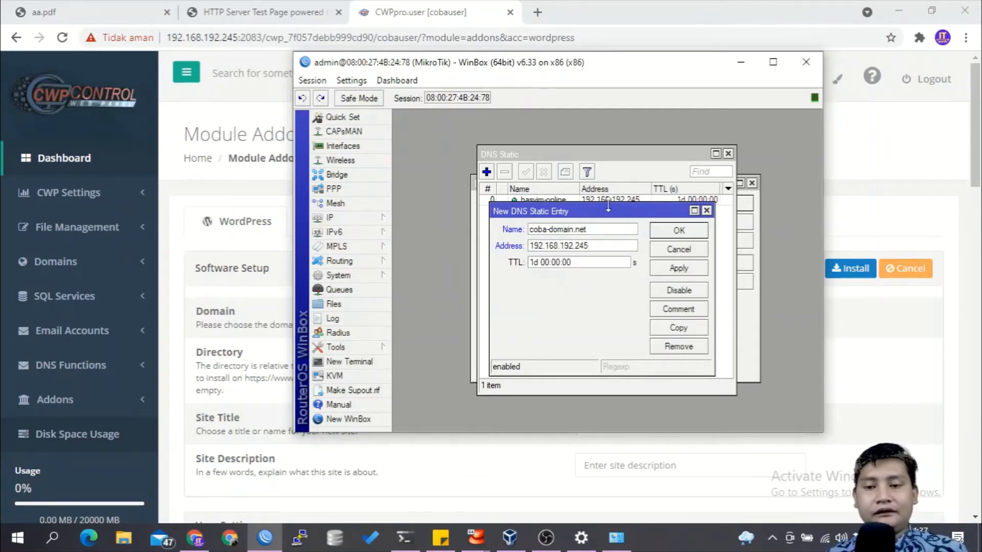
pyautogui.click(661, 234)
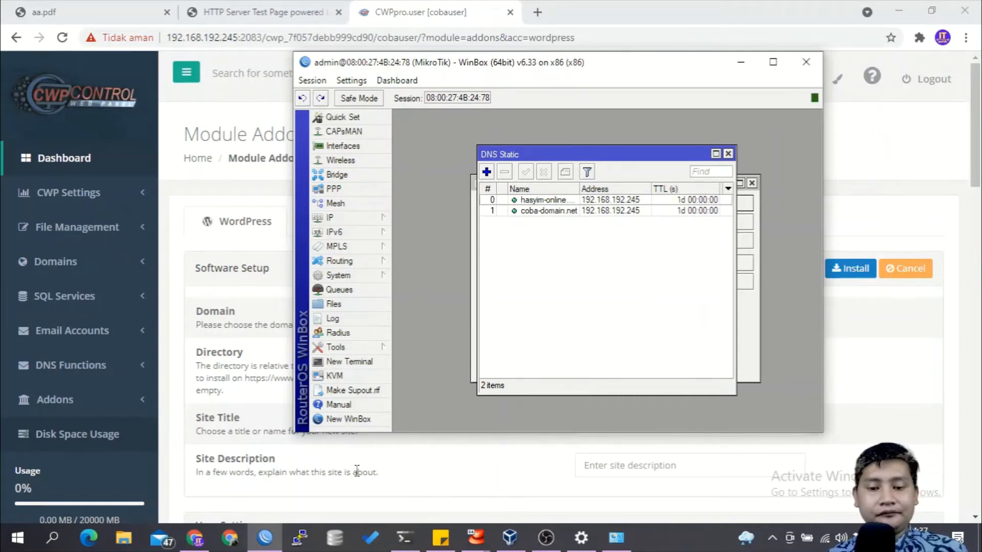
# Step: Switch to the Command Prompt and flush the Windows DNS cache with ipconfig /flushdns
pyautogui.click(409, 529)
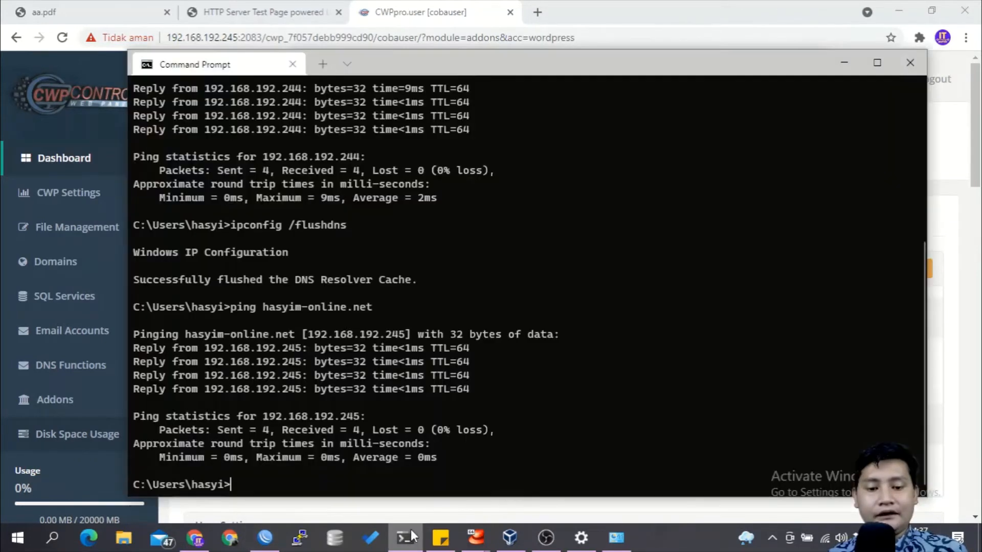
pyautogui.press('Up')
pyautogui.press('Up')
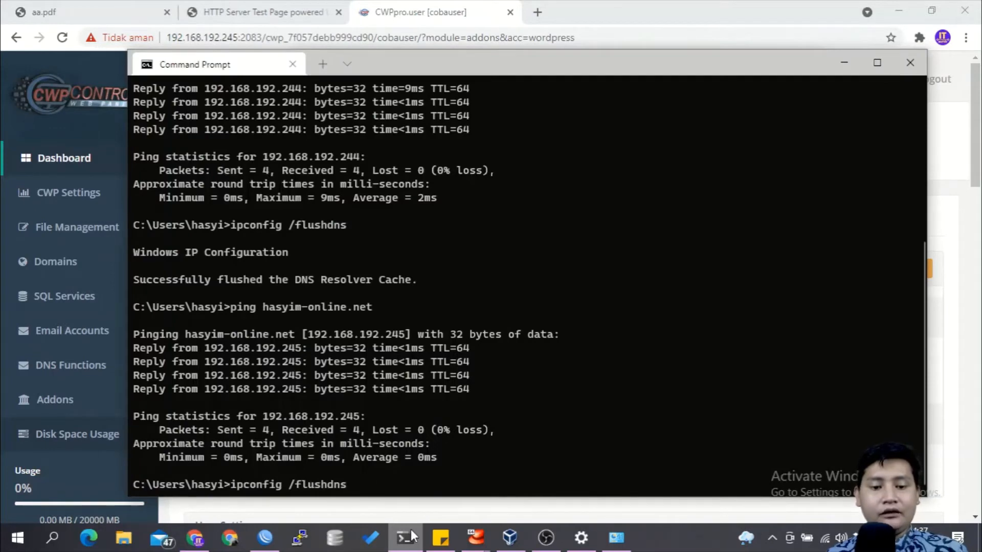
pyautogui.press('Return')
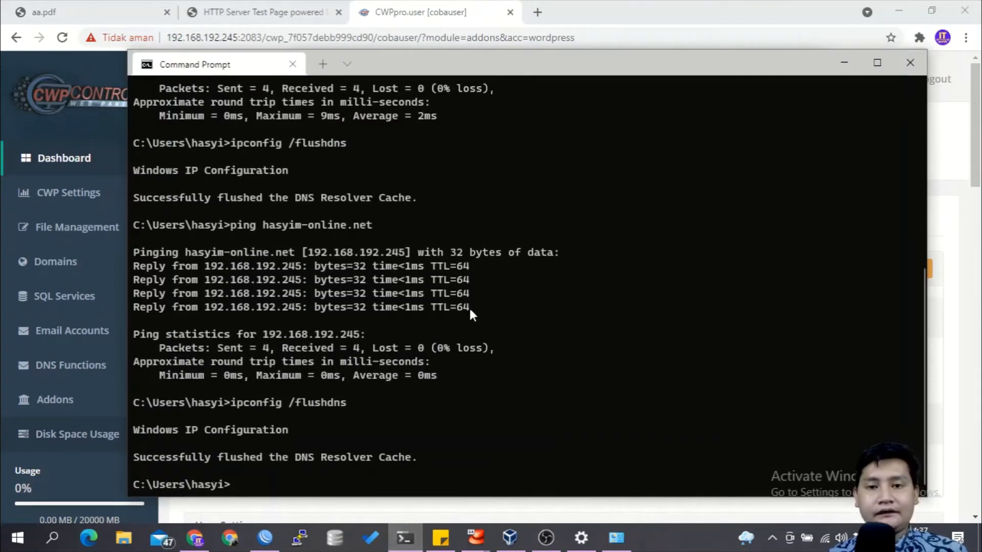
# Step: Switch to Chrome and open coba-domain.net in a new tab
pyautogui.click(538, 9)
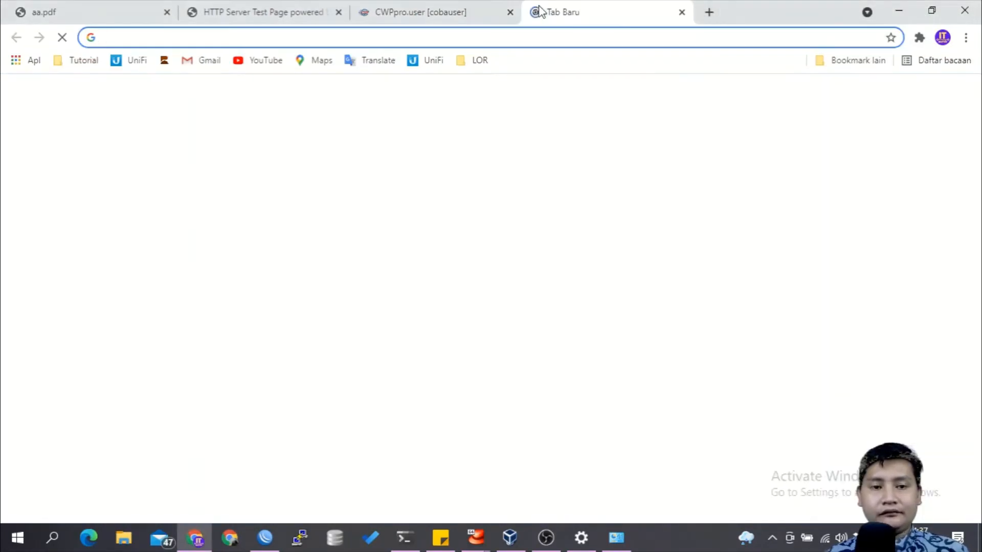
pyautogui.write('coba-domain.')
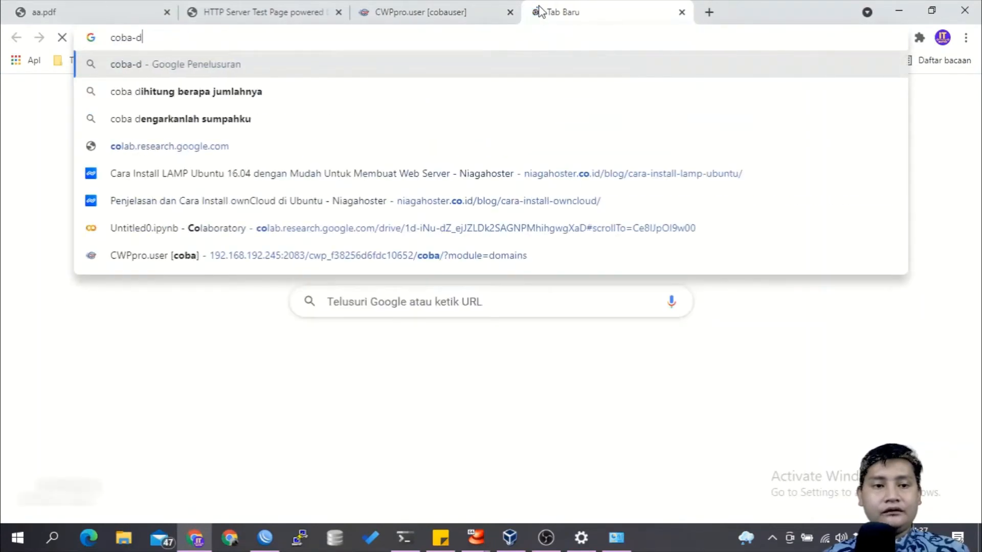
pyautogui.write('net')
pyautogui.press('Return')
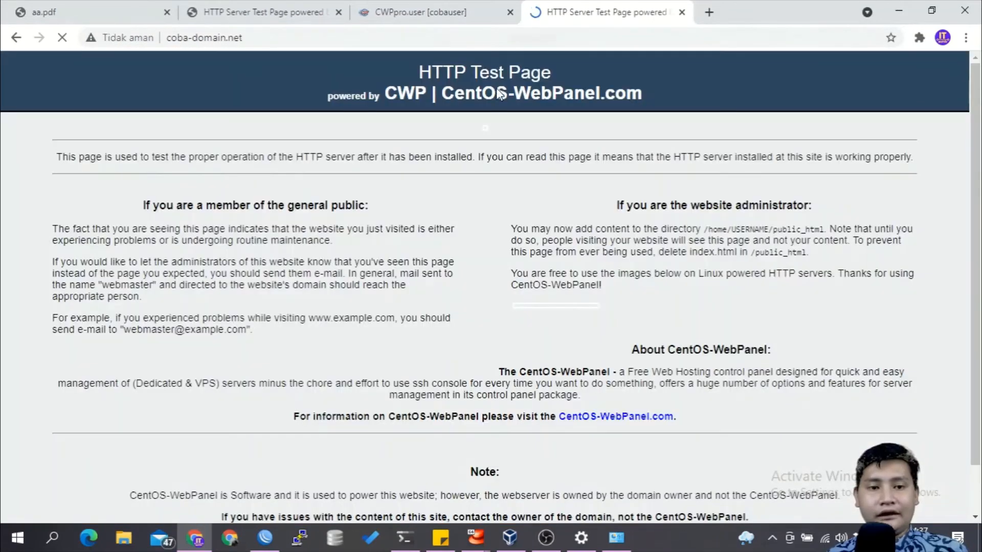
# Step: Return to the WordPress setup form for coba-domain.net and clear the installation directory
pyautogui.click(463, 12)
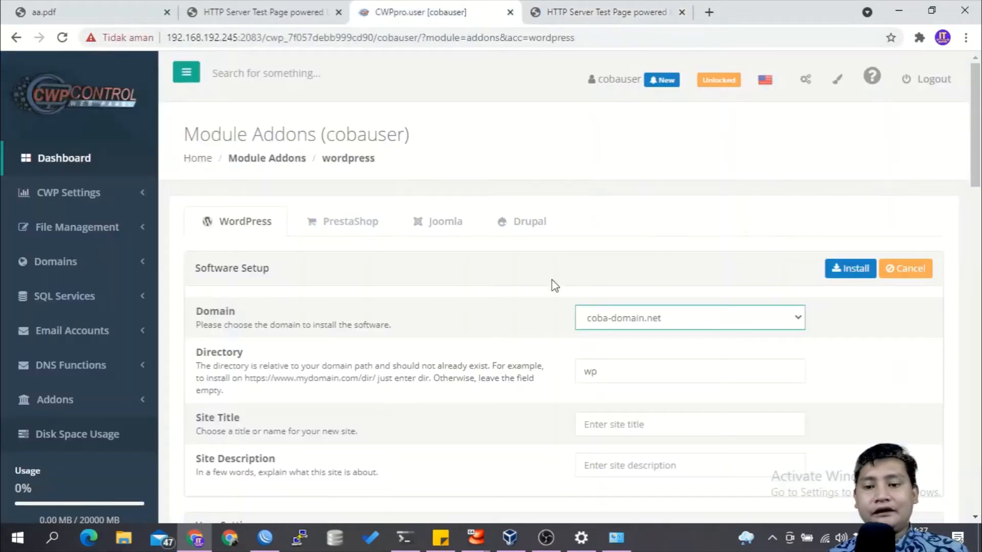
pyautogui.click(630, 373)
pyautogui.click(493, 364)
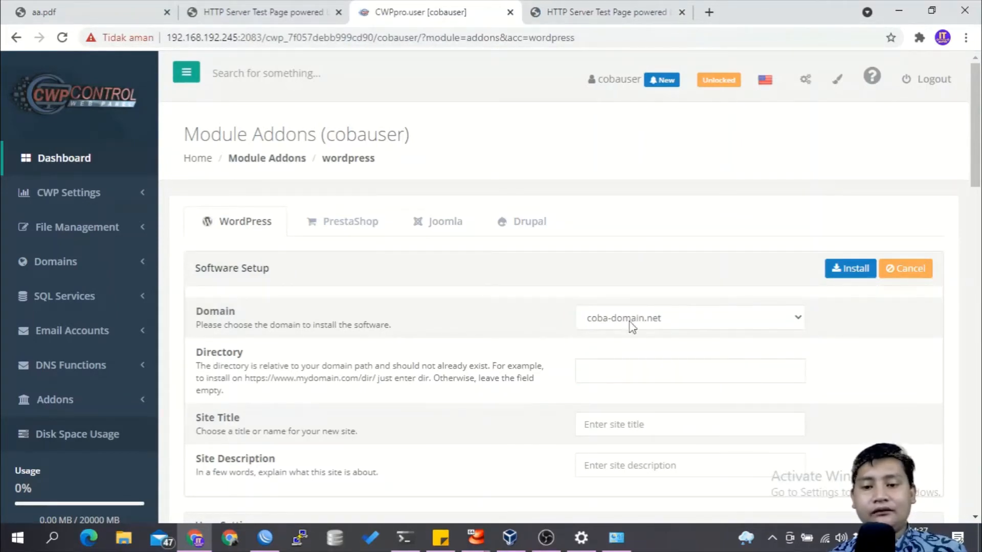
# Step: Set the site title to "Ini Website Coba Coba" and the site description to "Percobaan website"
pyautogui.scroll(-2, 580, 320)
pyautogui.scroll(-1, 578, 318)
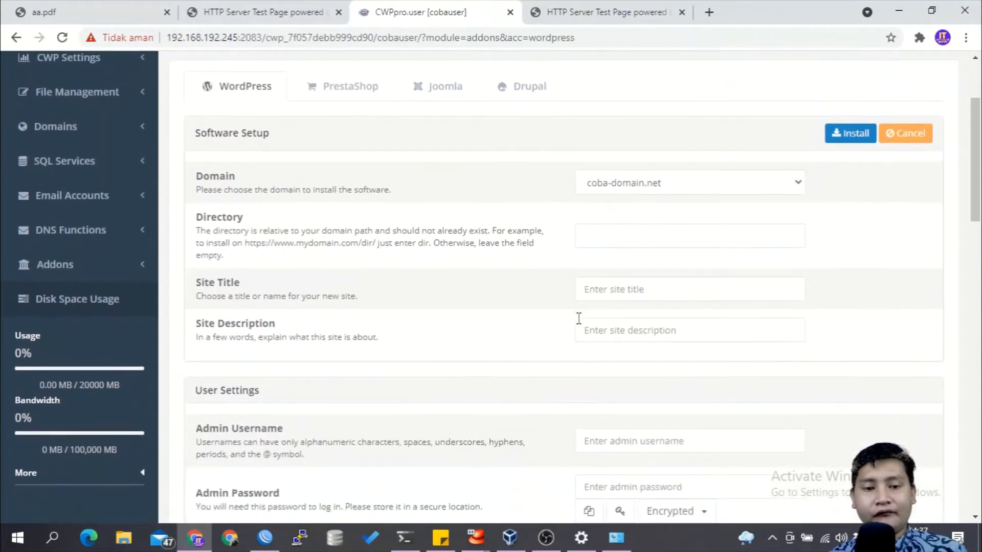
pyautogui.click(645, 293)
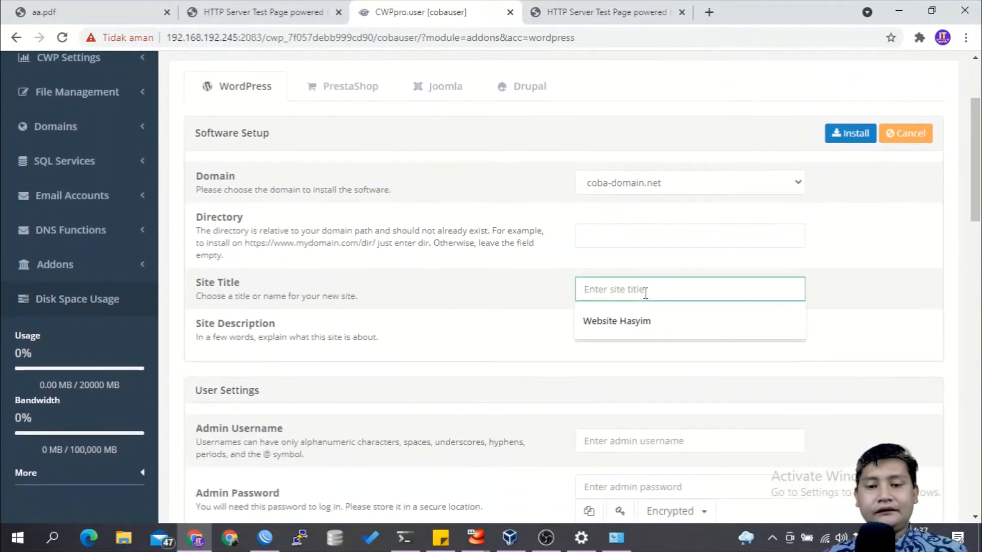
pyautogui.write('Ini Website Coba Coba')
pyautogui.press('Tab')
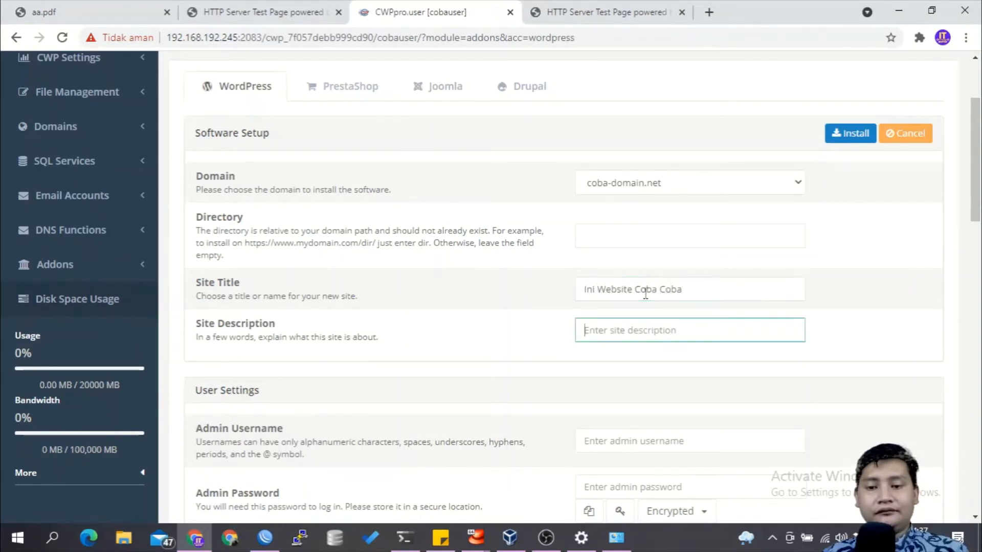
pyautogui.write('Percobaan website')
pyautogui.scroll(-3, 646, 294)
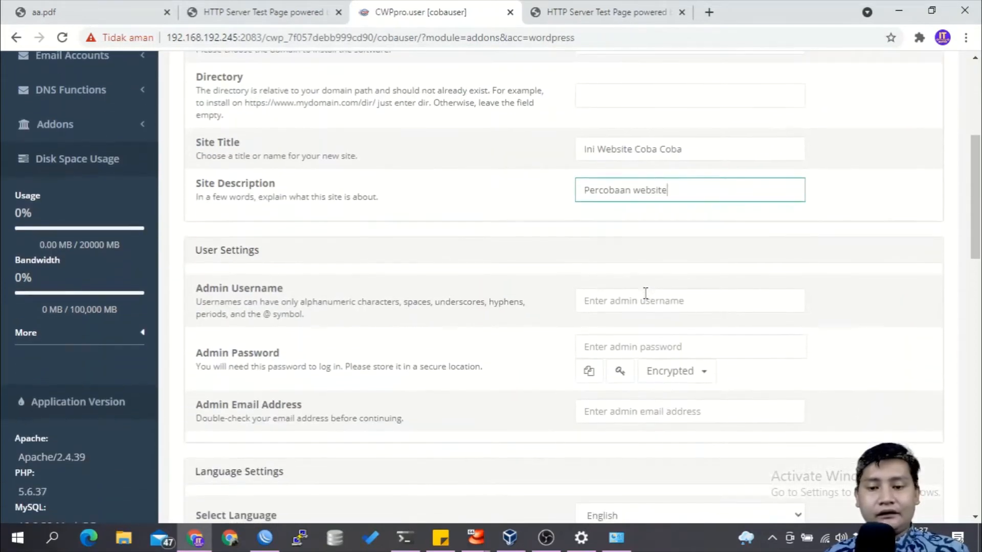
# Step: Set the WordPress admin username to admin and enter the admin password and admin email address
pyautogui.click(646, 293)
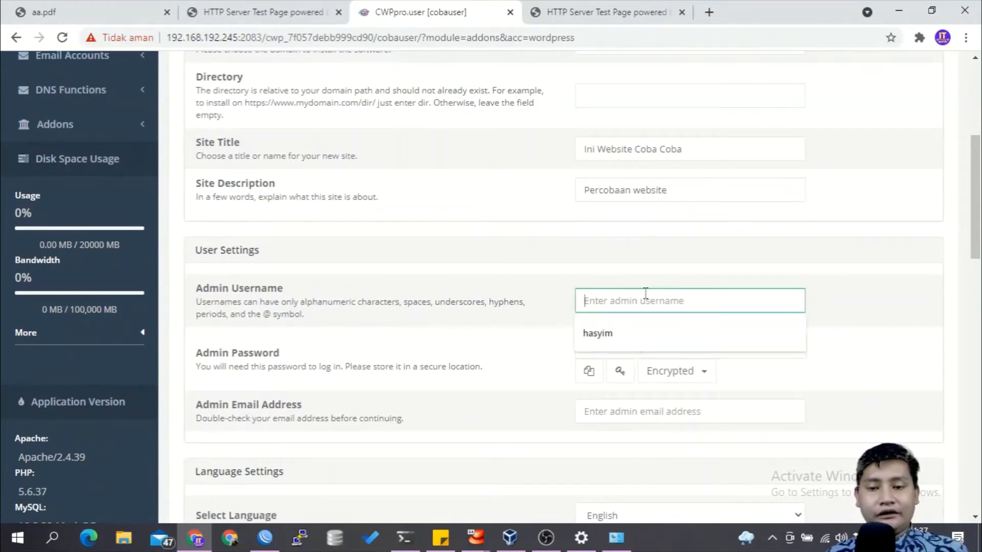
pyautogui.write('admin')
pyautogui.press('Tab')
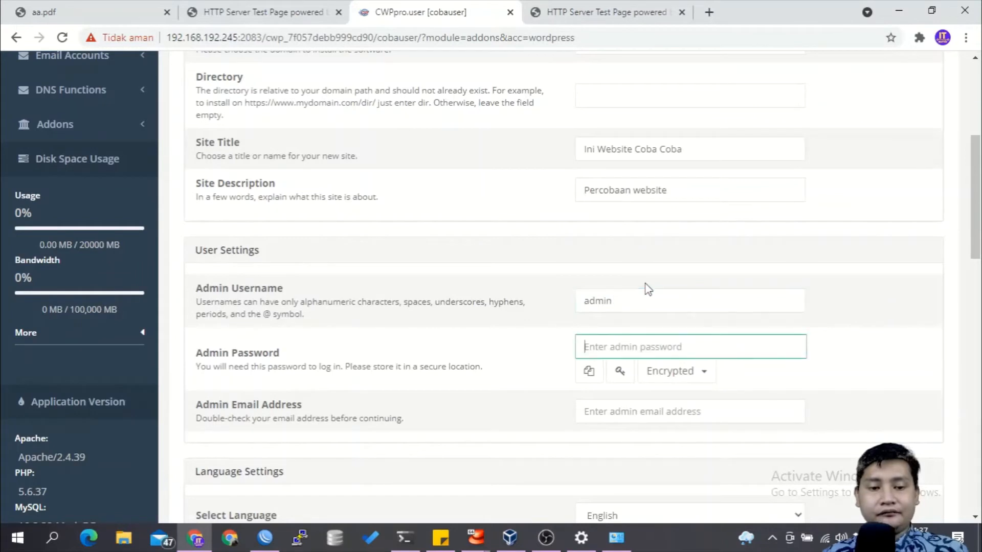
pyautogui.write('admin')
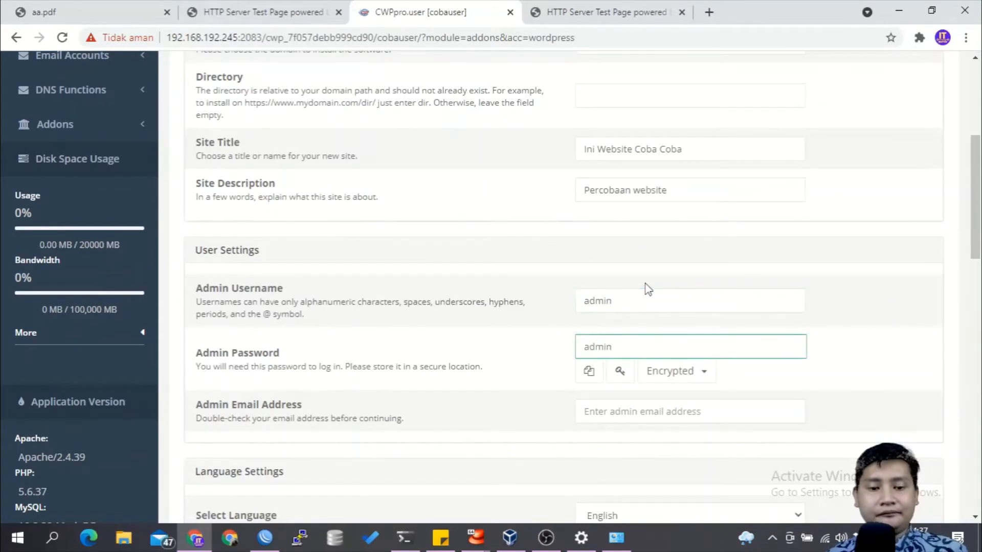
pyautogui.scroll(-3, 648, 288)
pyautogui.click(667, 243)
pyautogui.write('admin@admin.net')
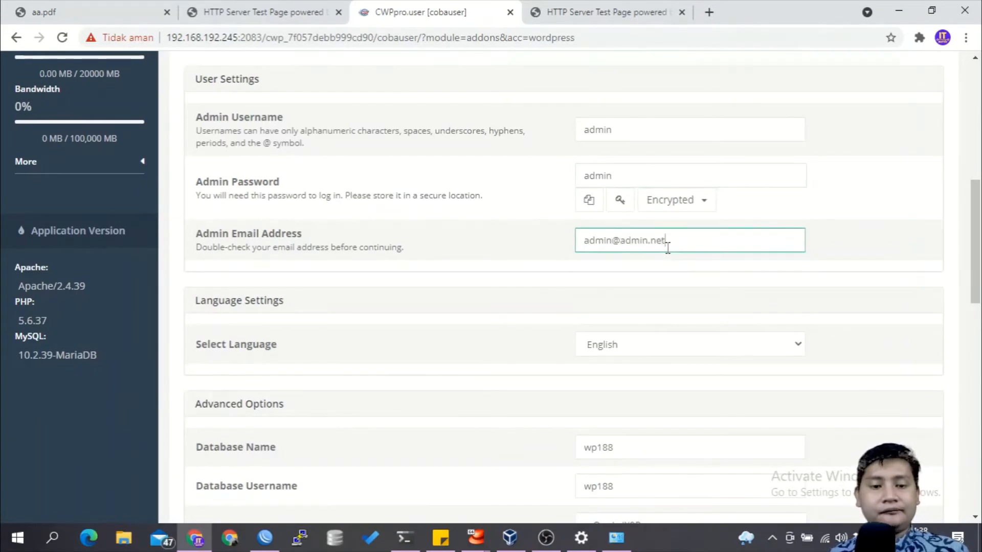
# Step: Keep English as the site language and set both the database name and database username to wp188_
pyautogui.scroll(-2, 667, 246)
pyautogui.click(685, 235)
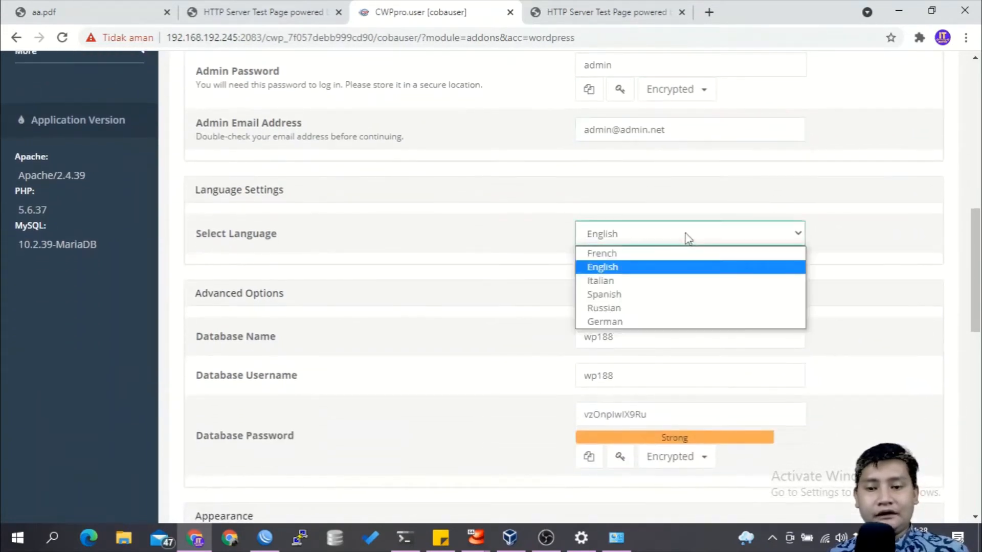
pyautogui.click(687, 237)
pyautogui.scroll(-2, 688, 237)
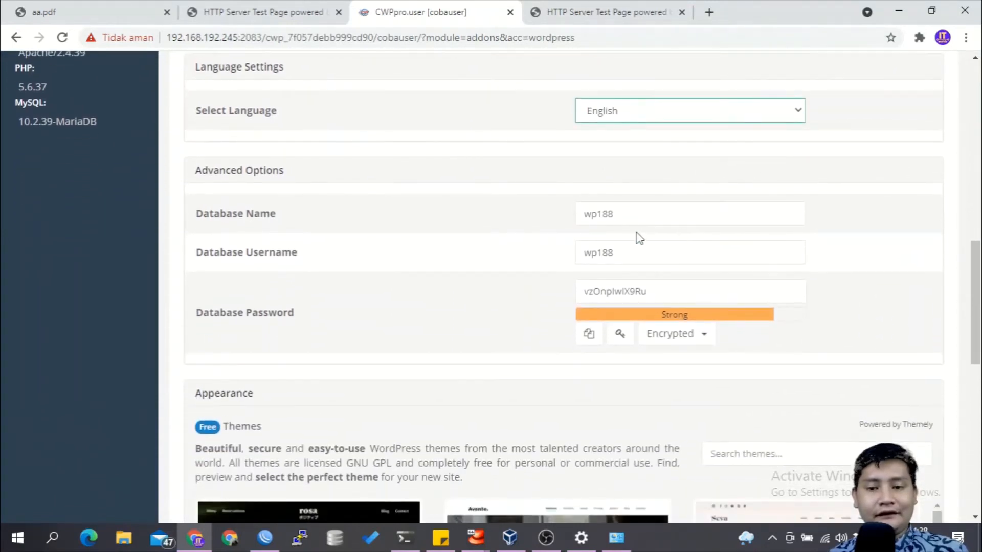
pyautogui.click(643, 217)
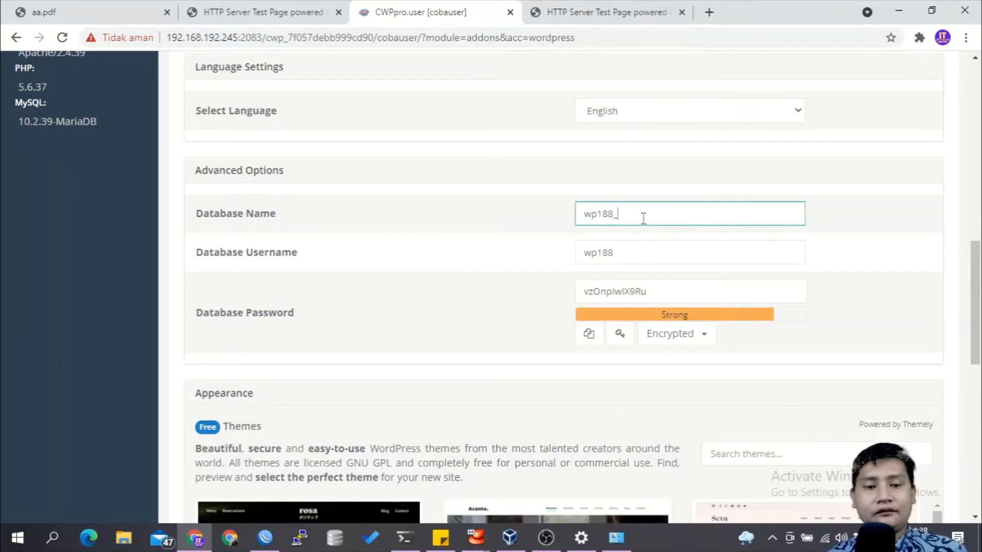
pyautogui.click(628, 252)
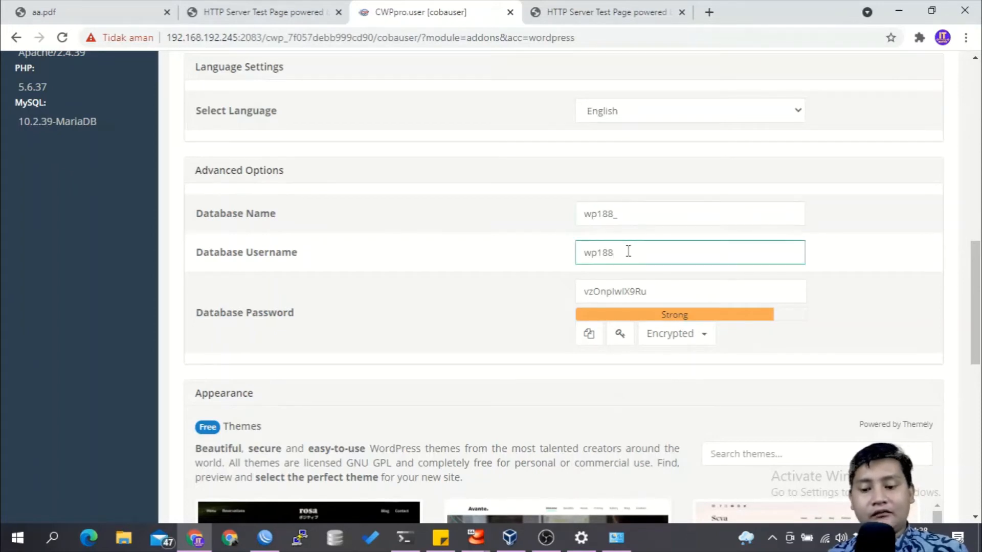
# Step: Browse the free themes and start the WordPress installation with the Manifest theme
pyautogui.scroll(-5, 628, 251)
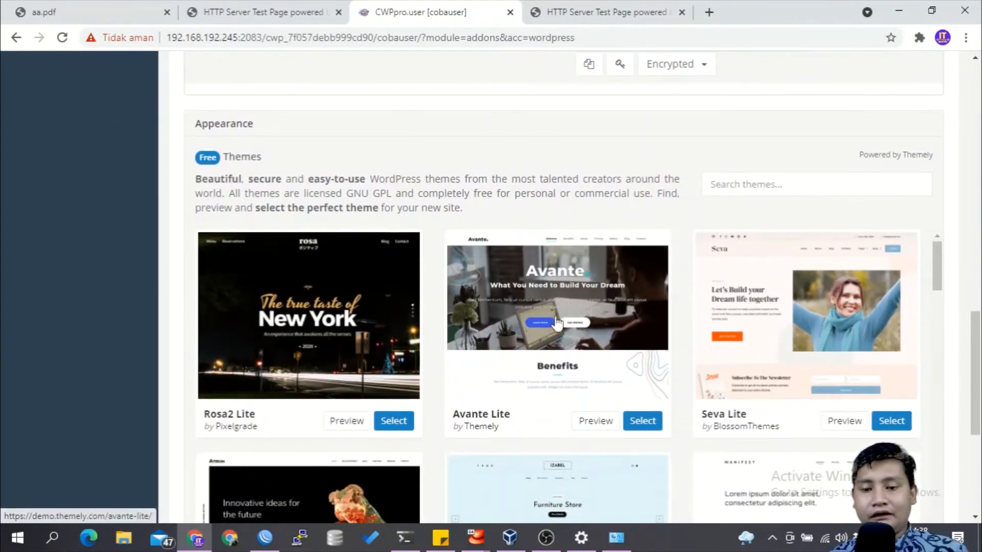
pyautogui.scroll(-3, 485, 339)
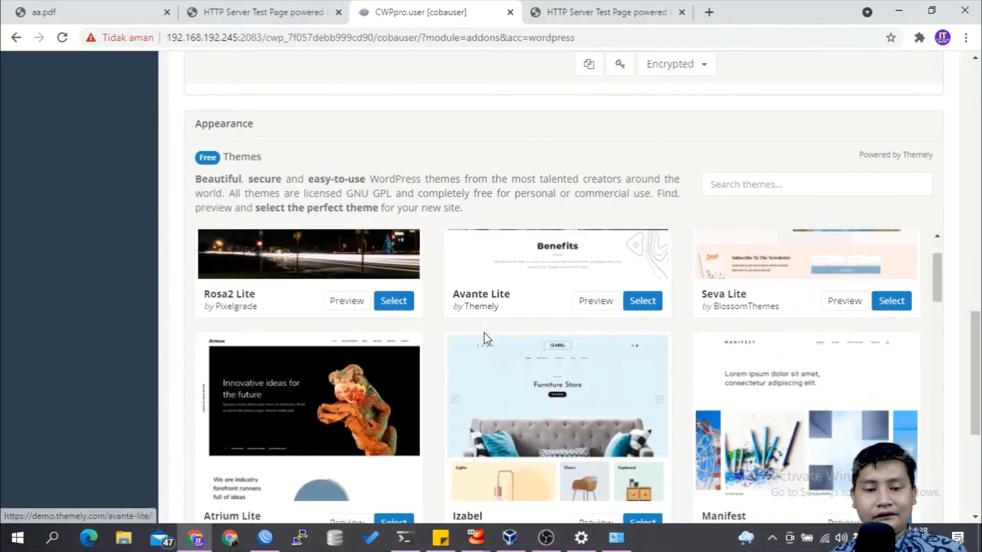
pyautogui.scroll(-2, 486, 340)
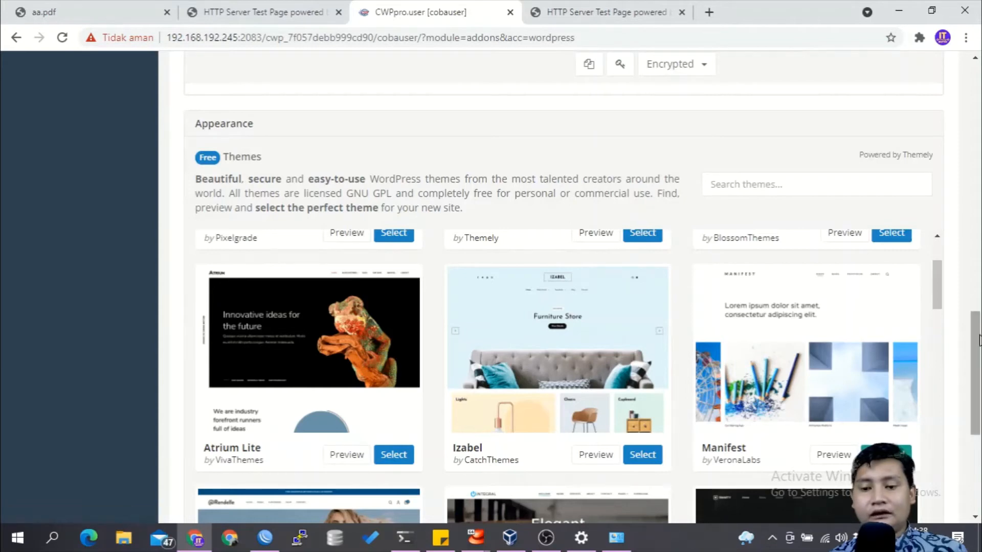
pyautogui.moveTo(979, 420); pyautogui.dragTo(978, 507)
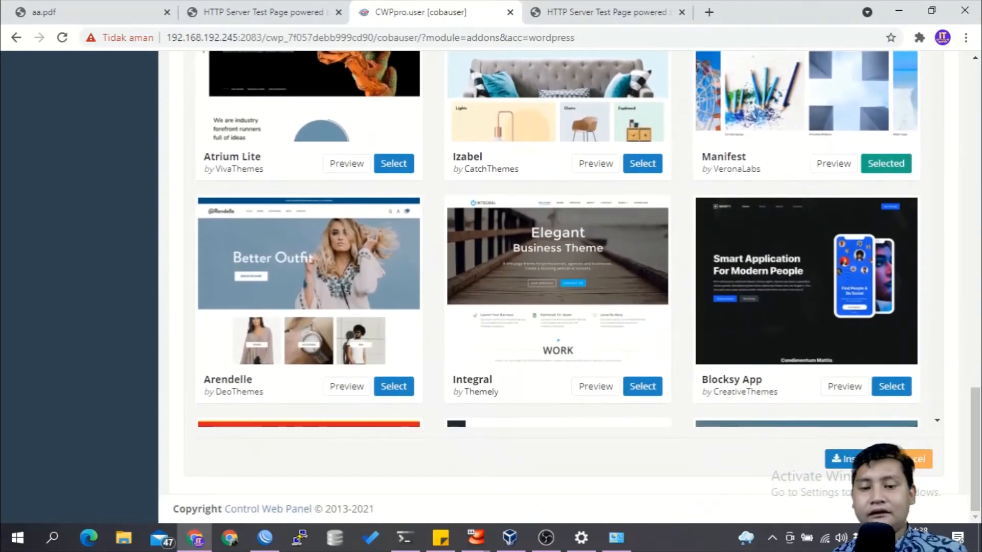
pyautogui.click(840, 463)
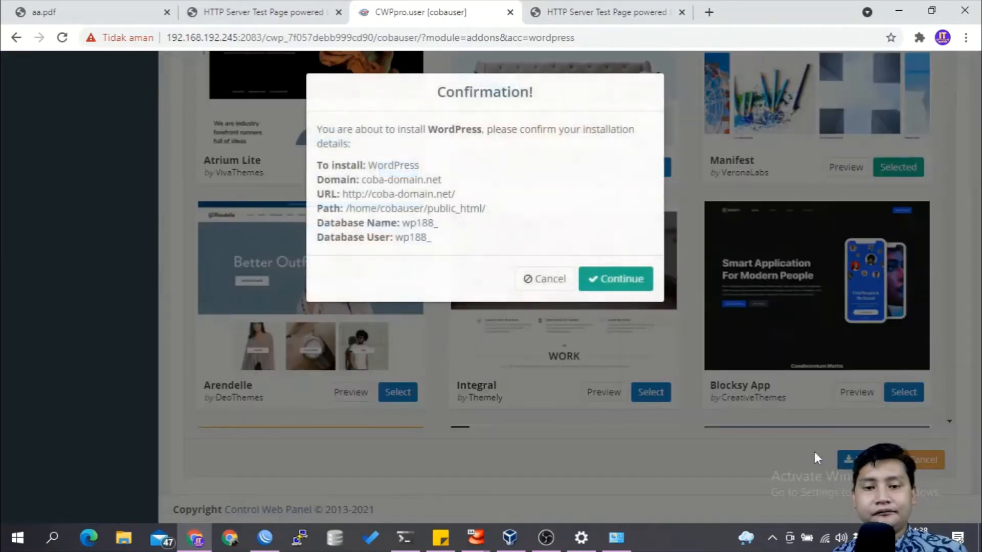
# Step: Confirm the WordPress installation on coba-domain.net, check the installed site in the browser and close it
pyautogui.click(635, 276)
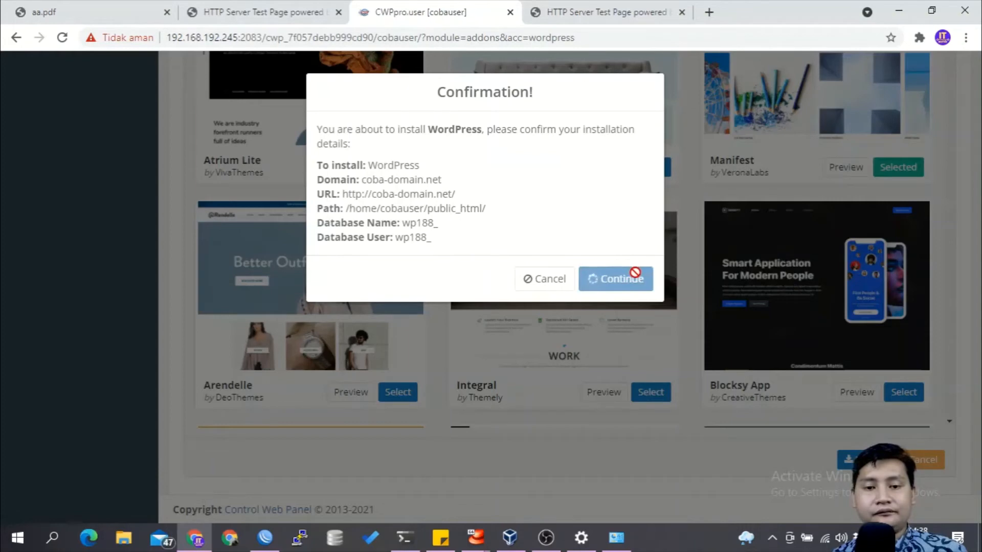
pyautogui.click(629, 238)
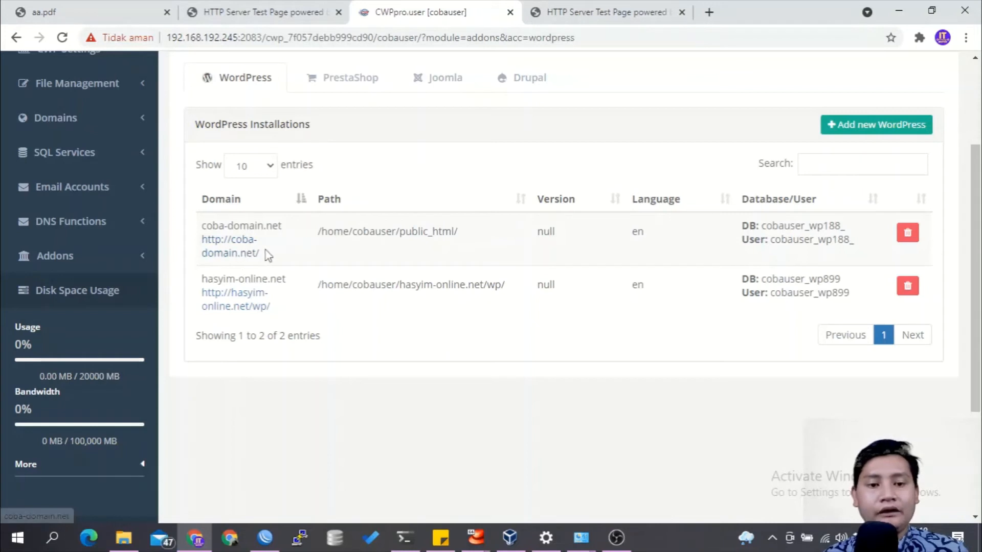
pyautogui.click(252, 253)
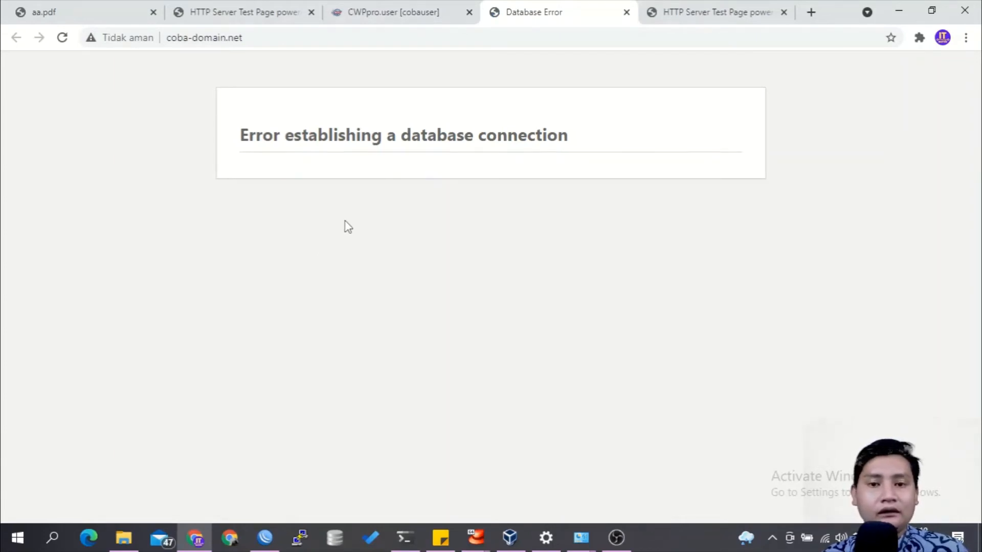
pyautogui.click(626, 13)
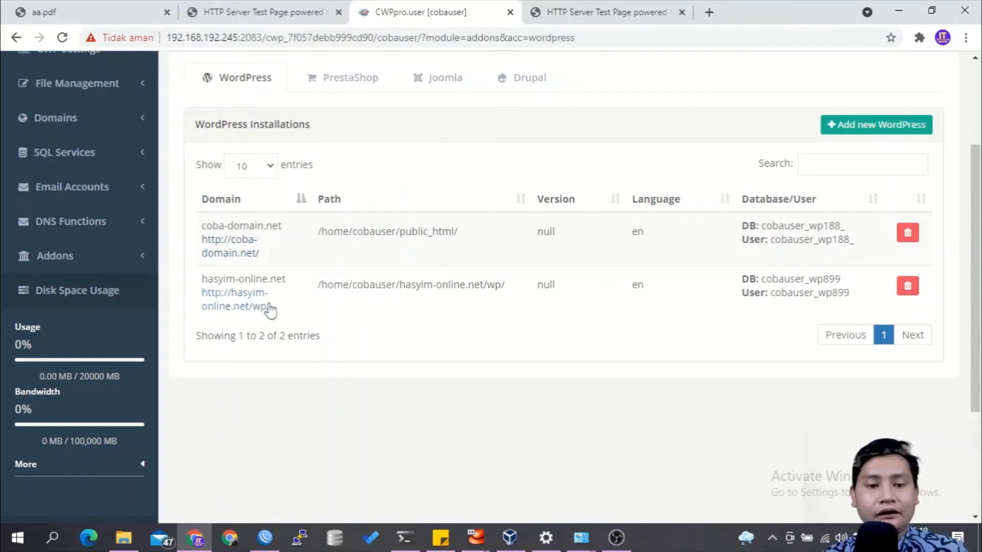
# Step: Open the WordPress site at hasyim-online.net/wp/ from the installation list and look through its home page
pyautogui.click(265, 306)
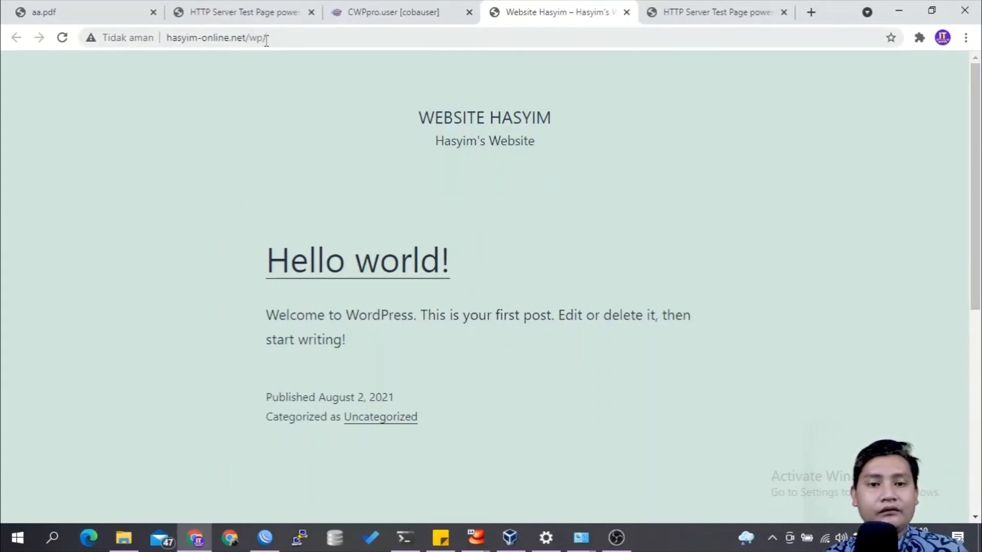
pyautogui.scroll(-4, 248, 248)
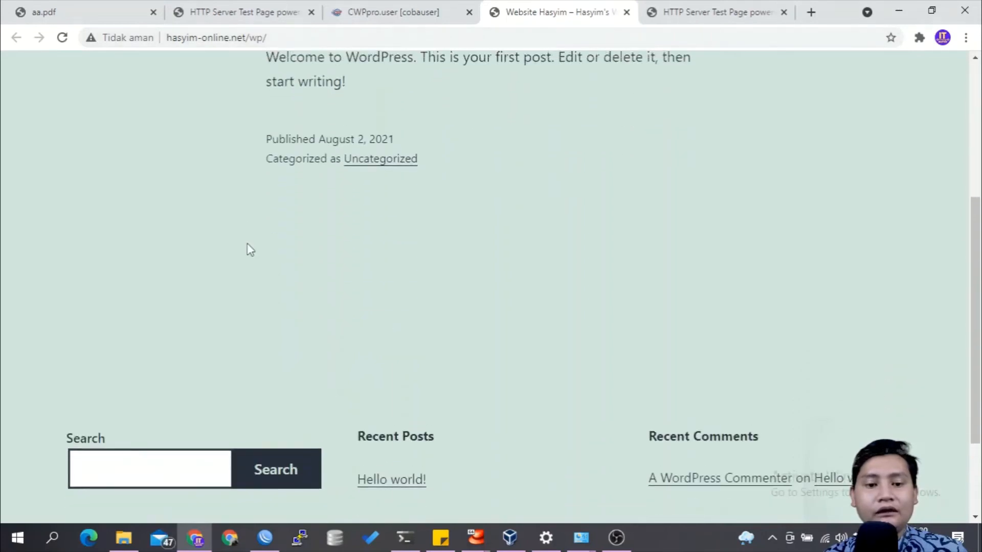
pyautogui.scroll(4, 248, 248)
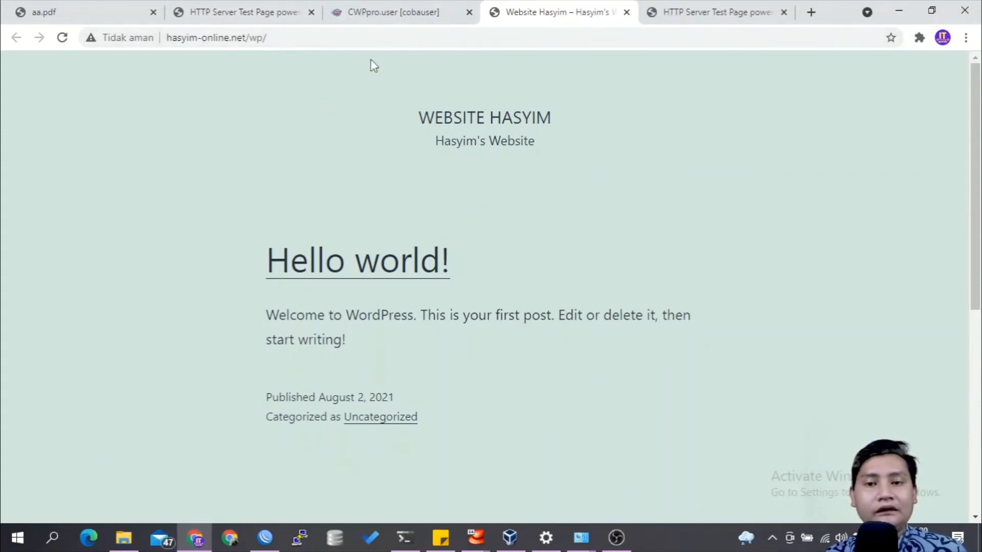
# Step: Open the CWP admin login page through hasyim-online.net on port 2031
pyautogui.click(670, 12)
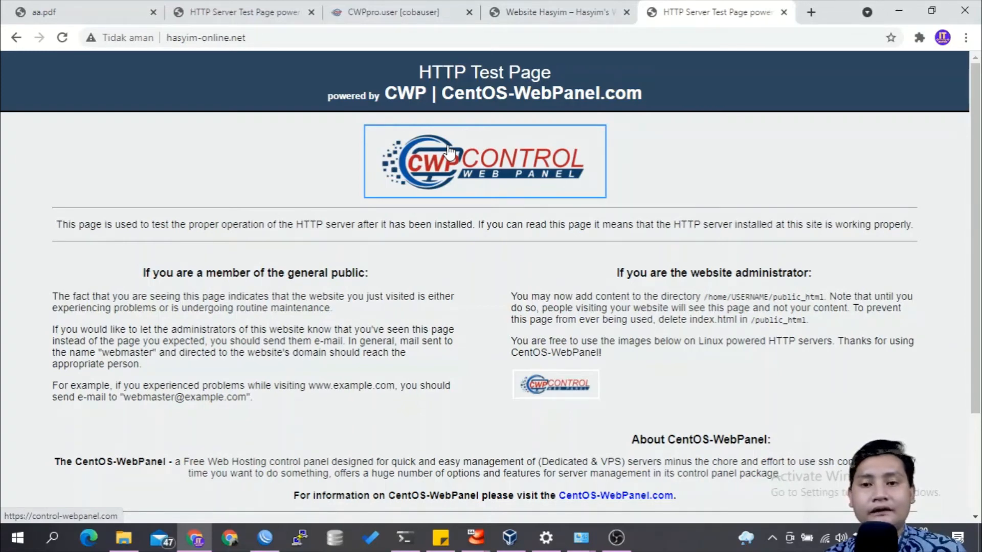
pyautogui.click(811, 12)
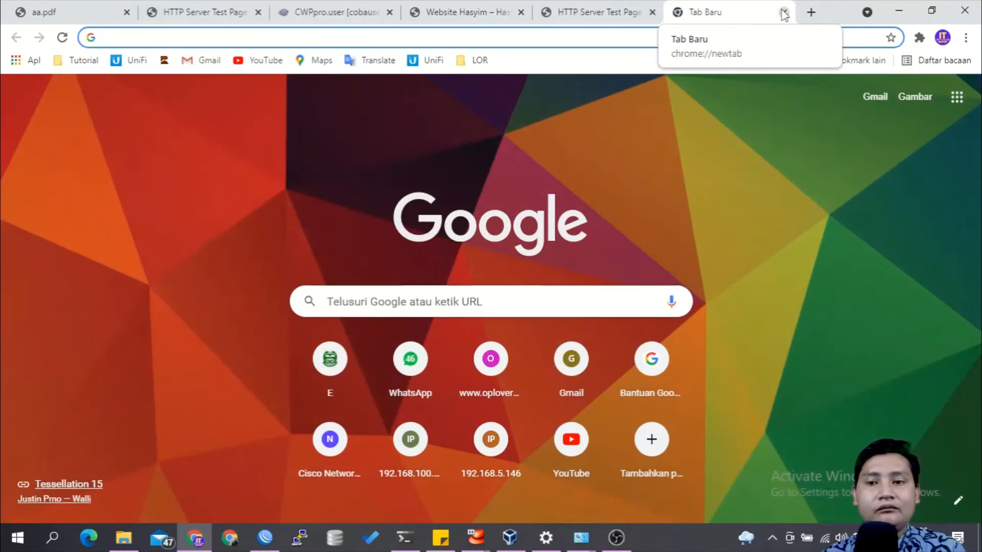
pyautogui.click(605, 16)
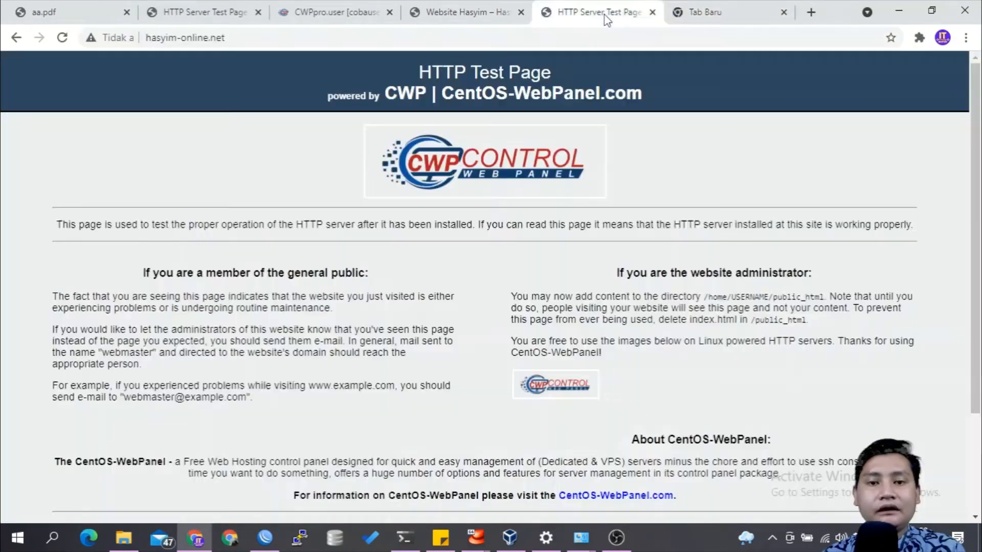
pyautogui.click(273, 38)
pyautogui.click(276, 38)
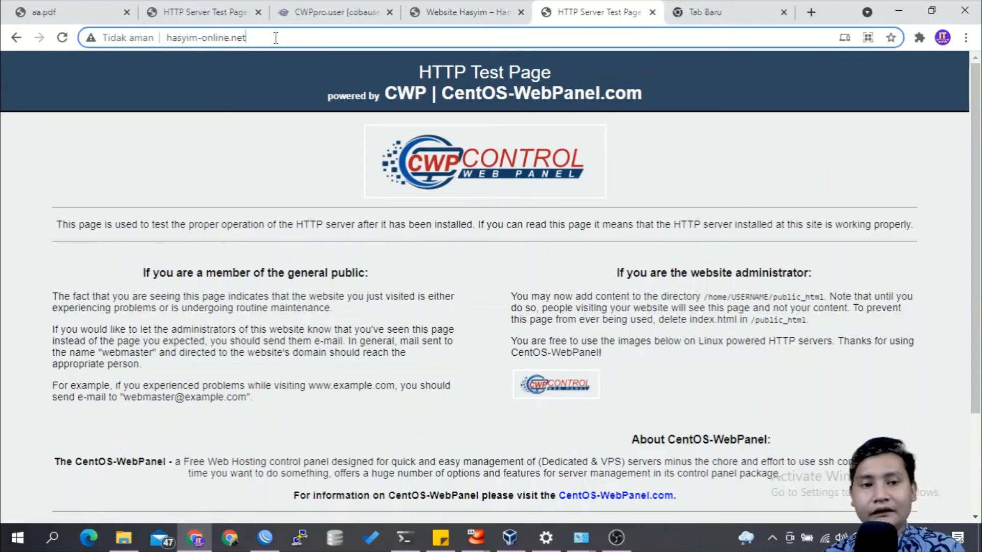
pyautogui.write(':2031')
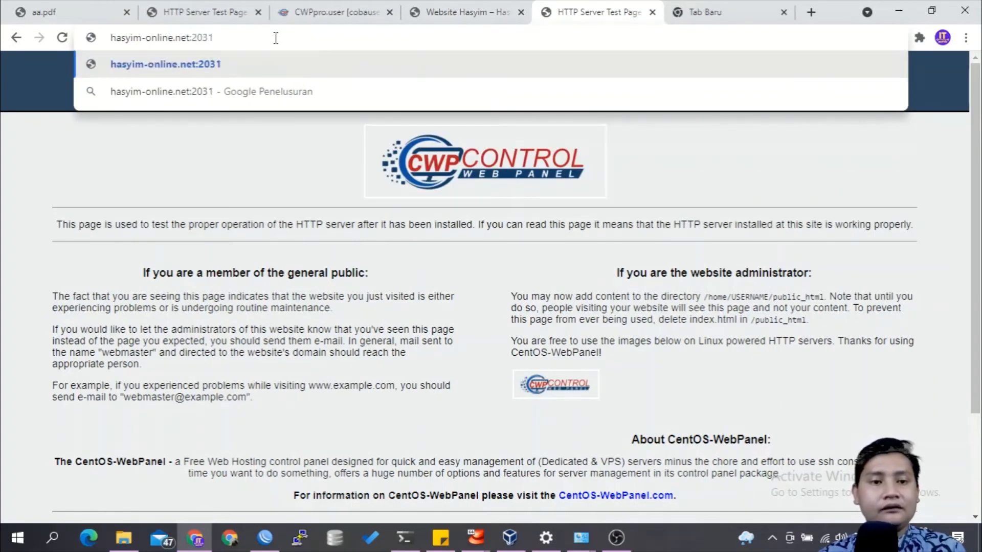
pyautogui.press('Return')
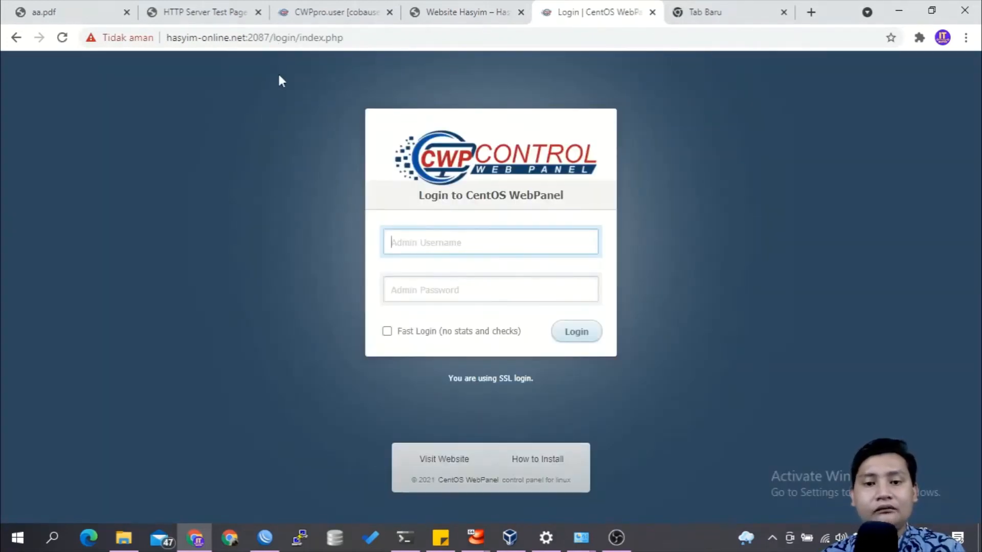
# Step: Log in to the CWP admin panel as root with the admin password
pyautogui.write('root')
pyautogui.press('Tab')
pyautogui.write('********')
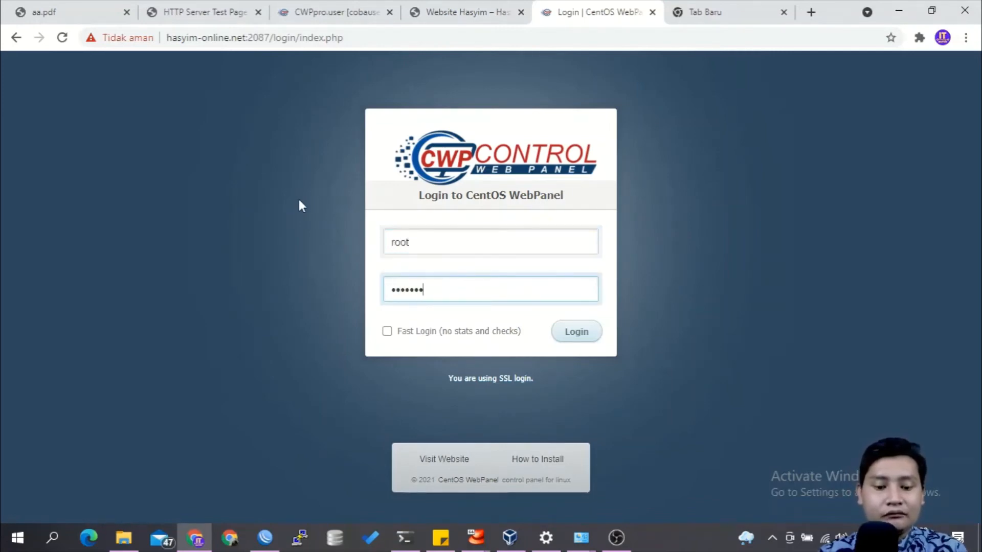
pyautogui.press('Return')
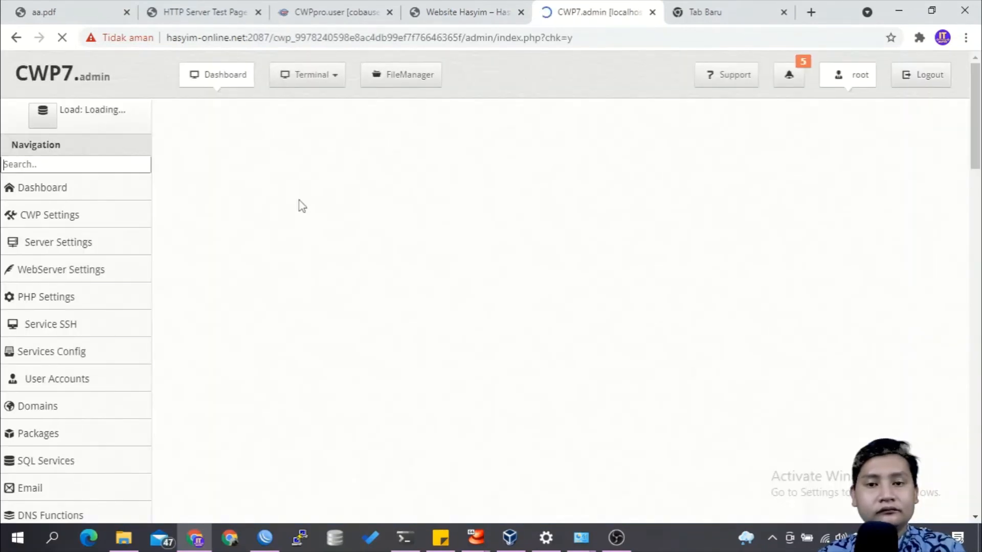
# Step: Find the user account list in the admin panel and examine the IP address assigned to cobauser
pyautogui.click(103, 172)
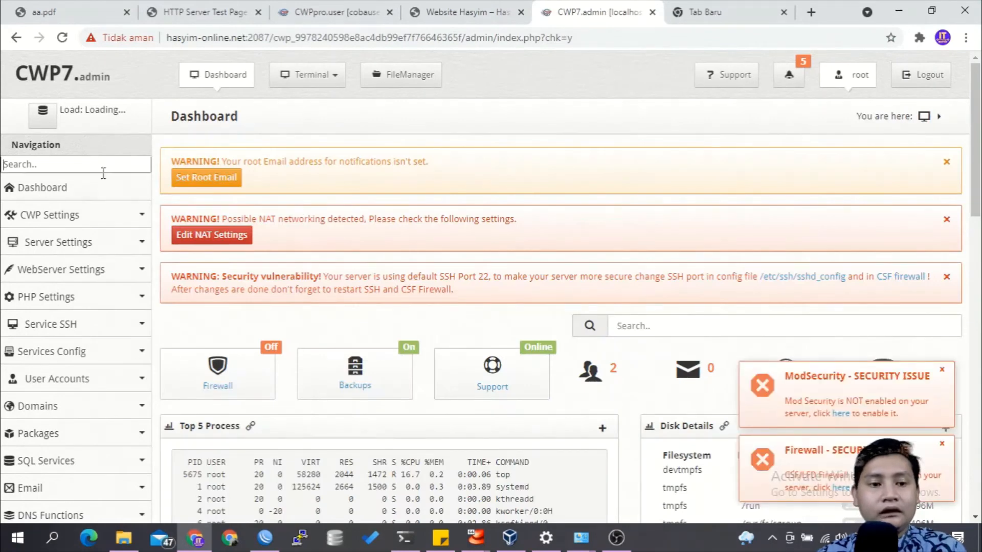
pyautogui.write('acc')
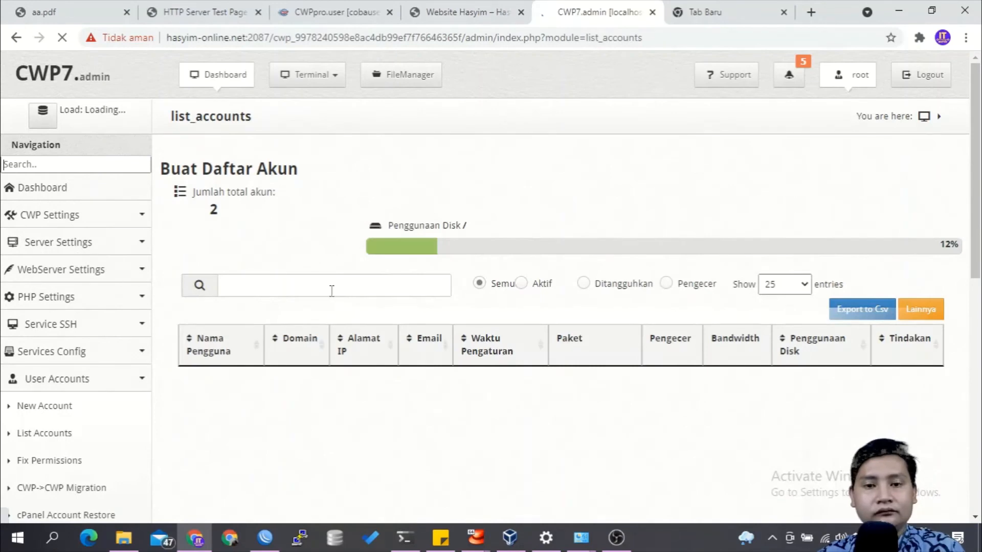
pyautogui.scroll(-4, 424, 278)
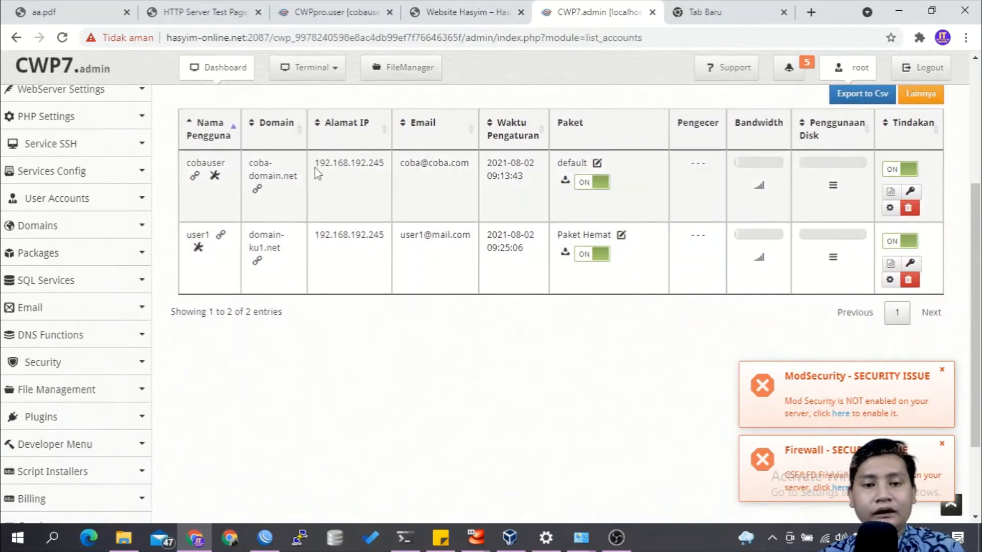
pyautogui.moveTo(315, 170); pyautogui.dragTo(387, 161)
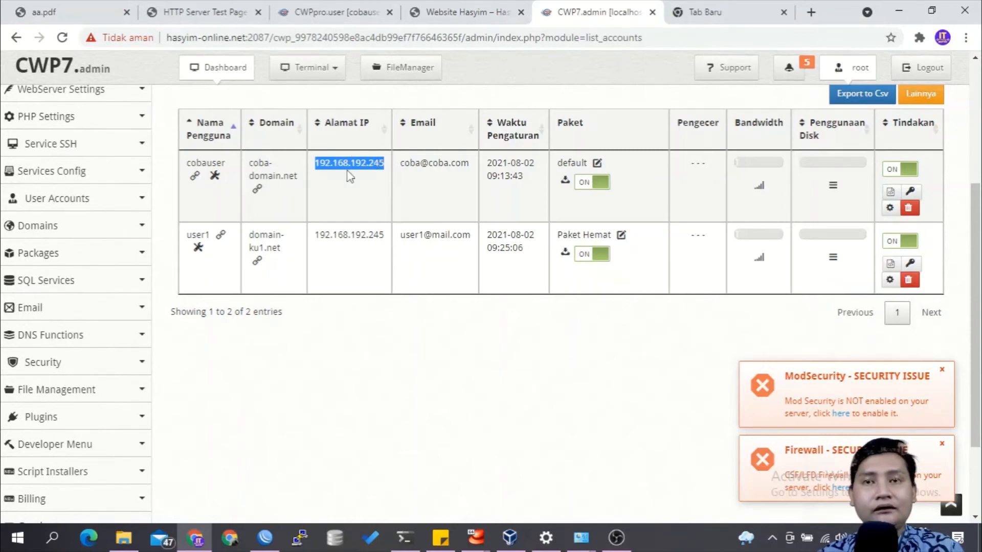
pyautogui.click(334, 202)
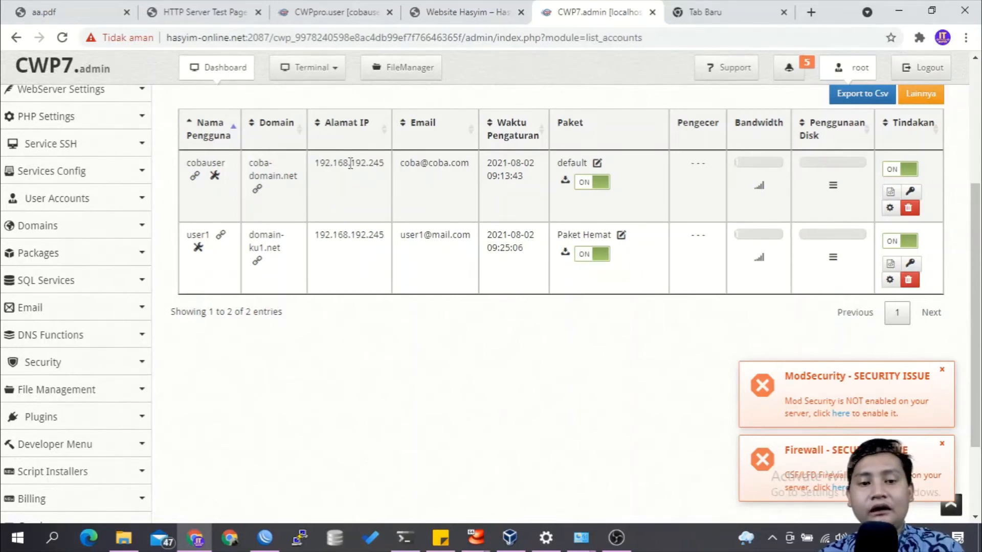
pyautogui.moveTo(315, 162); pyautogui.dragTo(386, 162)
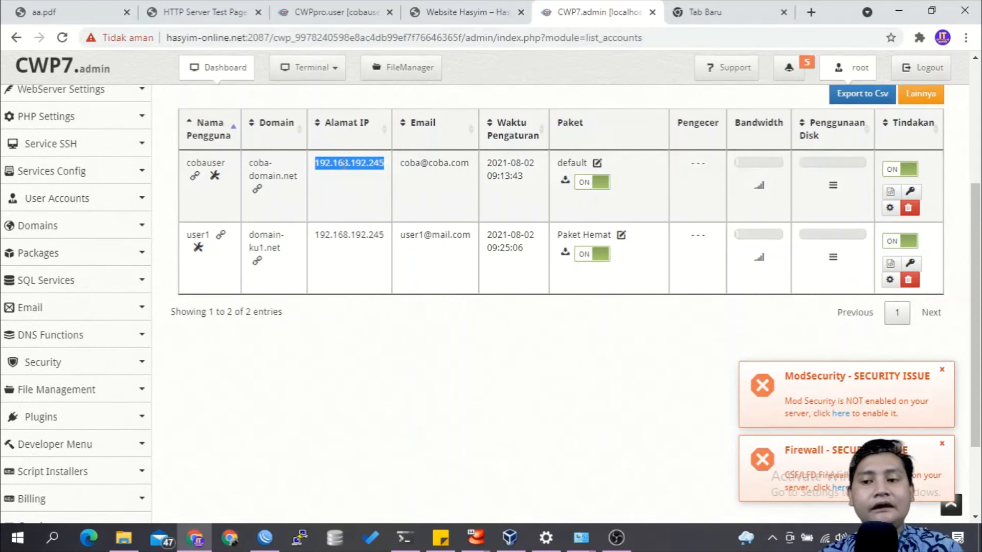
pyautogui.click(654, 182)
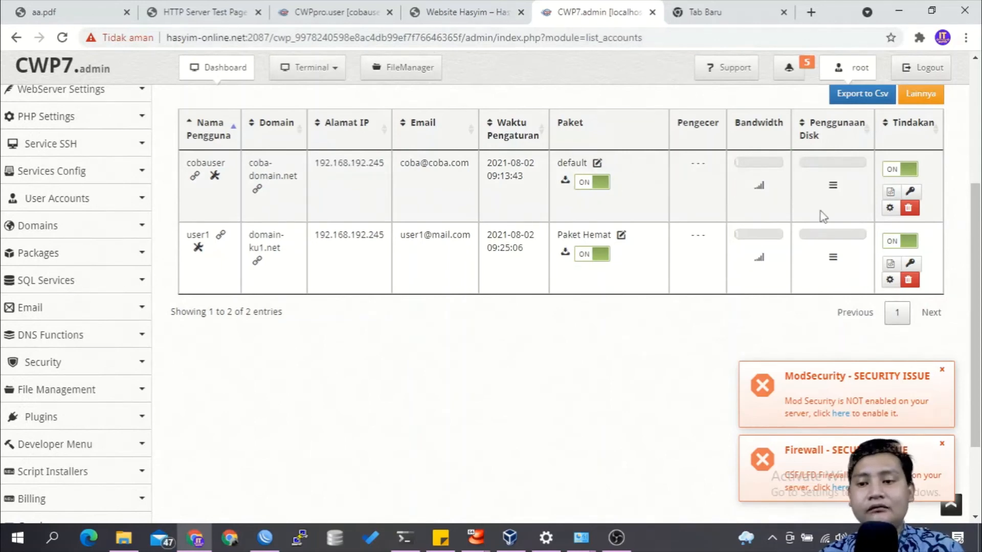
# Step: Update the cobauser account with the options "Perbarui file zona DNS" and "Perbarui Server Web" enabled
pyautogui.click(890, 208)
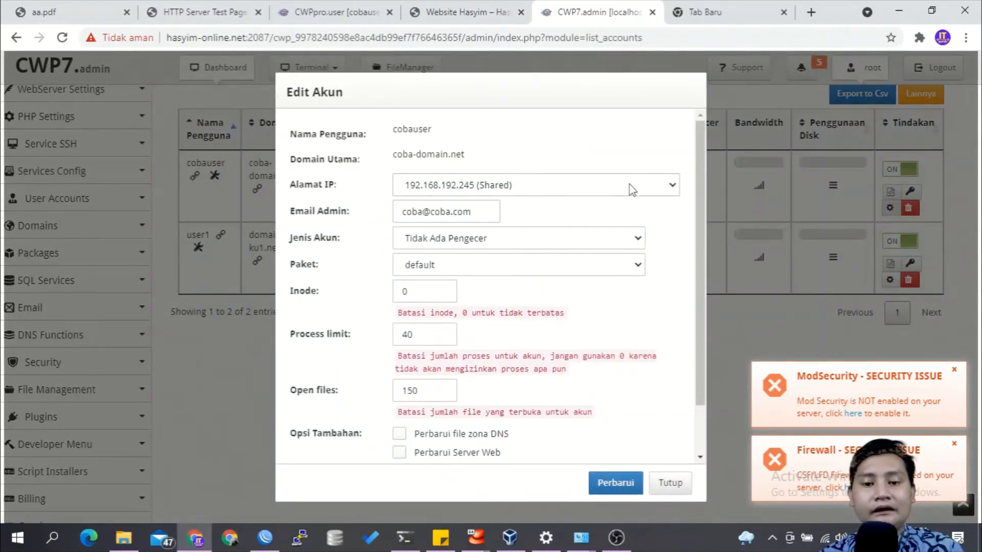
pyautogui.scroll(-2, 633, 266)
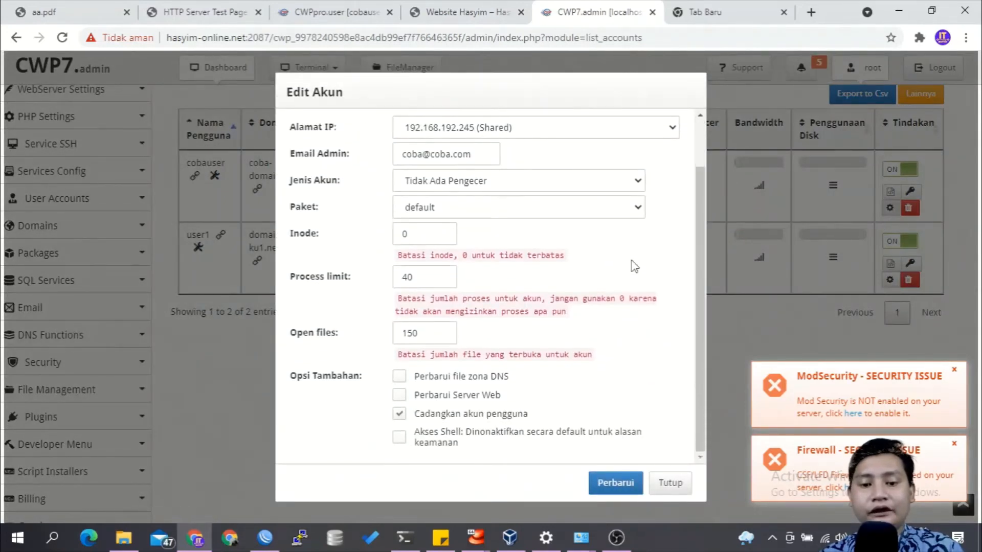
pyautogui.click(442, 377)
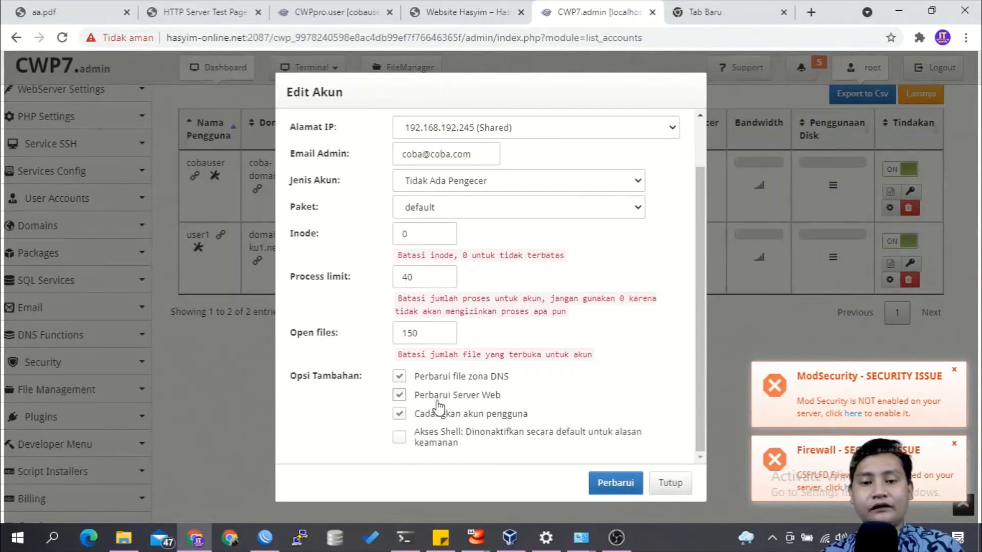
pyautogui.click(615, 483)
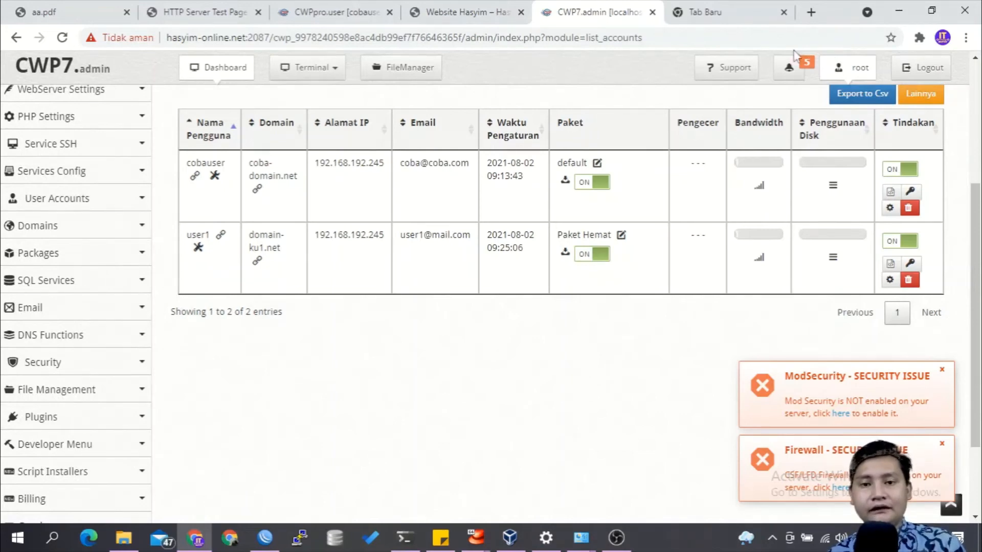
# Step: Remove wp/ from the address of the WordPress site and load the root page of hasyim-online.net
pyautogui.click(468, 15)
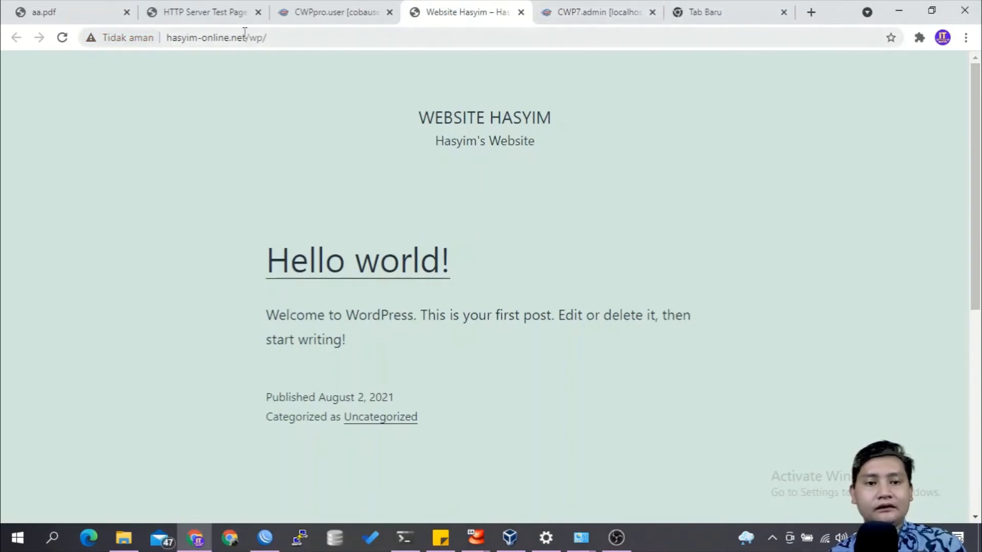
pyautogui.moveTo(253, 40); pyautogui.dragTo(340, 44)
pyautogui.press('BackSpace')
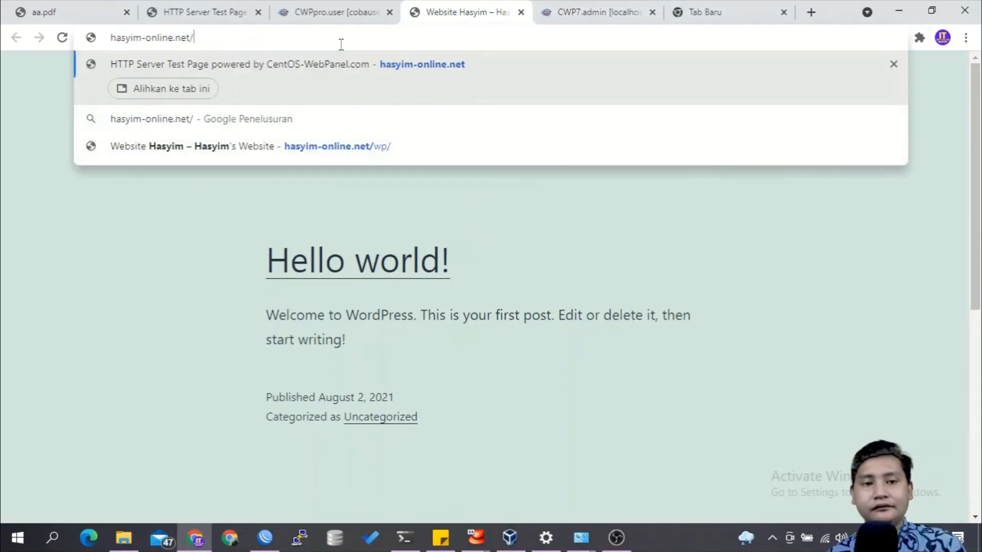
pyautogui.press('Return')
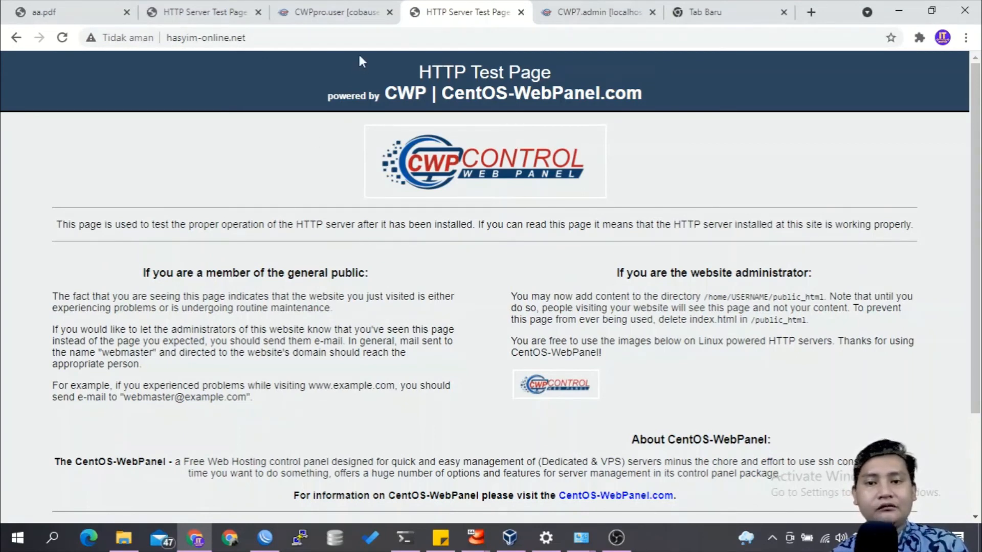
# Step: In the cobauser panel, add the subdomain shop under hasyim-online.net with the path shop.hasyim-online.net
pyautogui.click(350, 16)
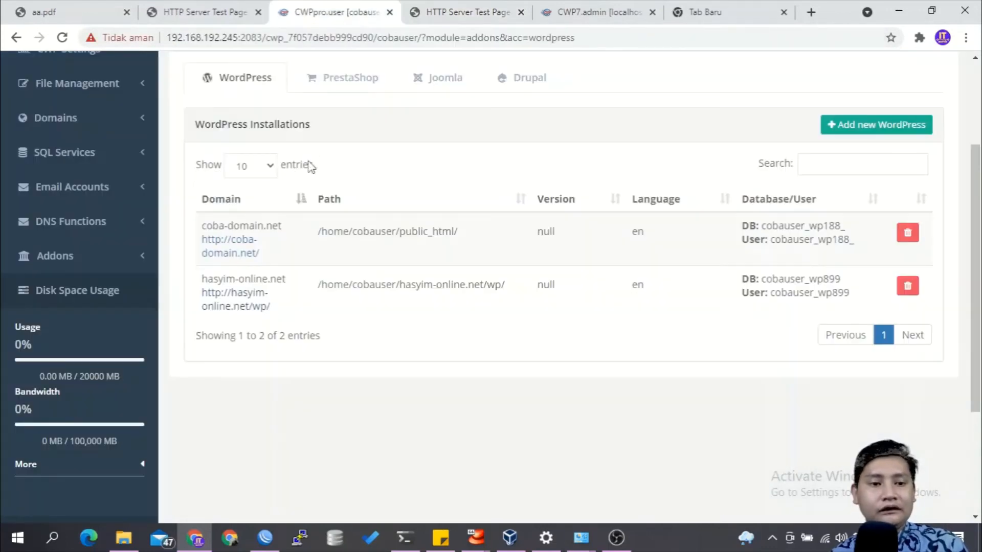
pyautogui.scroll(3, 308, 161)
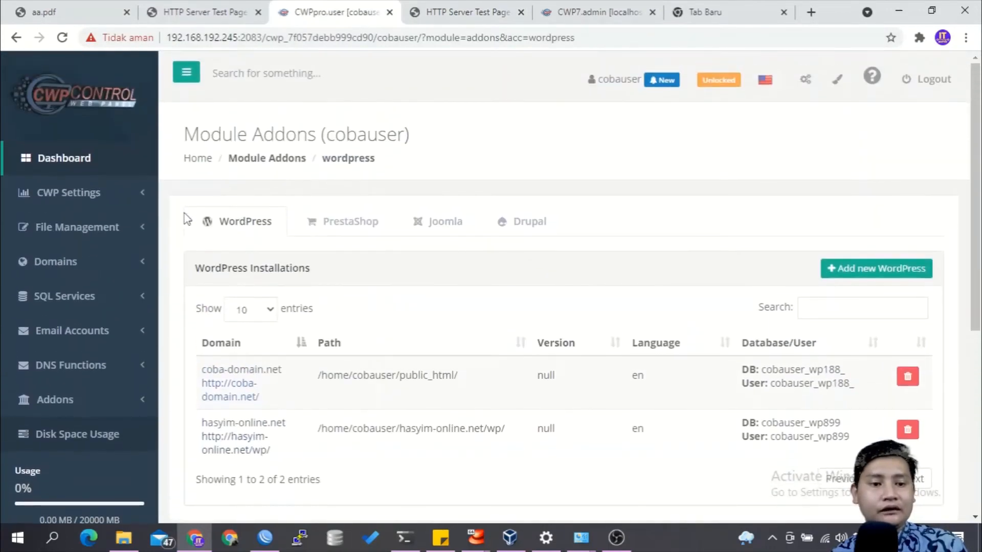
pyautogui.click(137, 262)
pyautogui.click(72, 315)
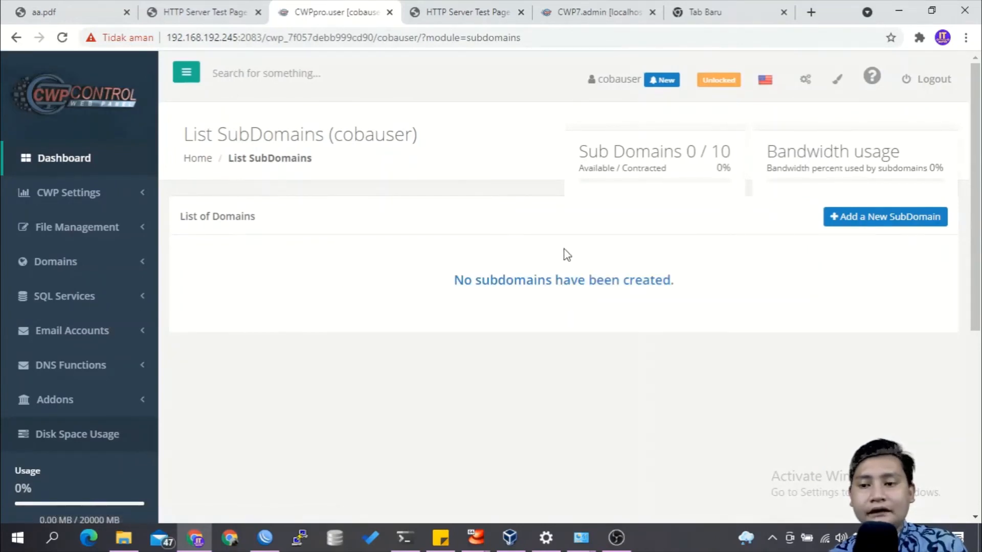
pyautogui.click(925, 221)
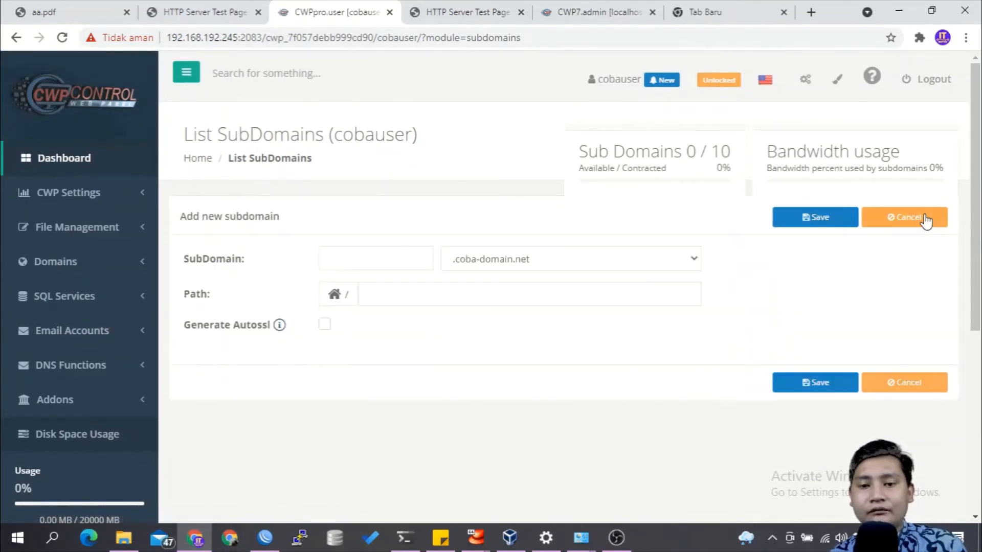
pyautogui.click(607, 262)
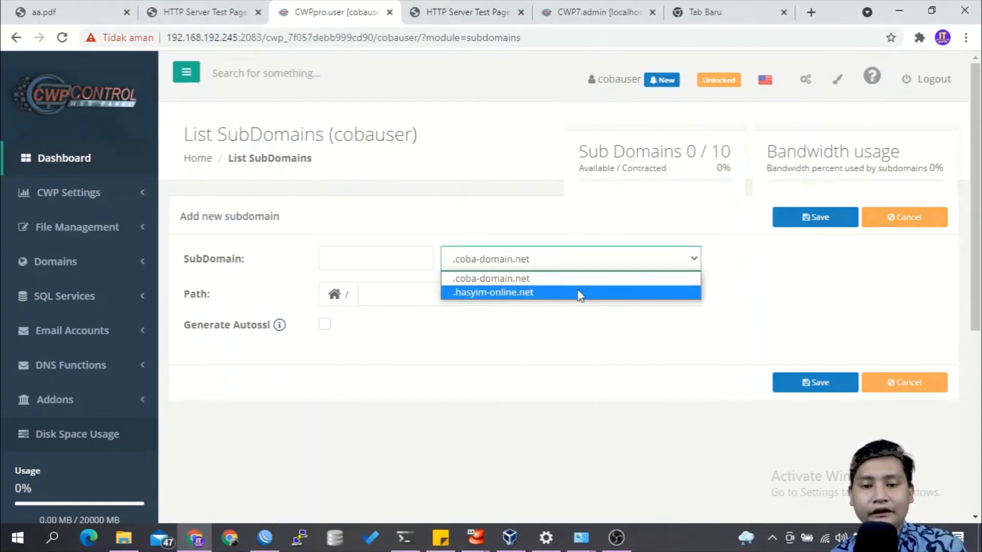
pyautogui.click(404, 266)
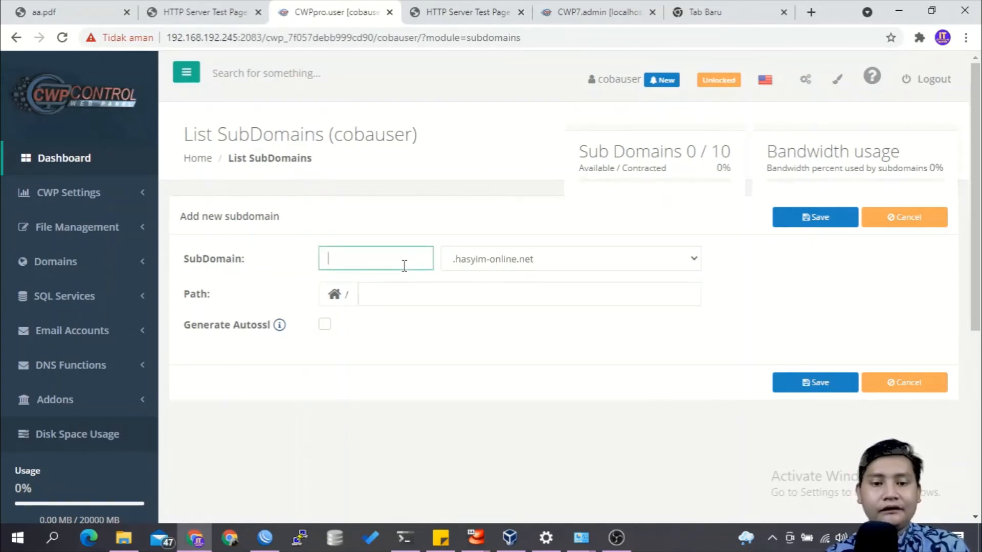
pyautogui.write('shop')
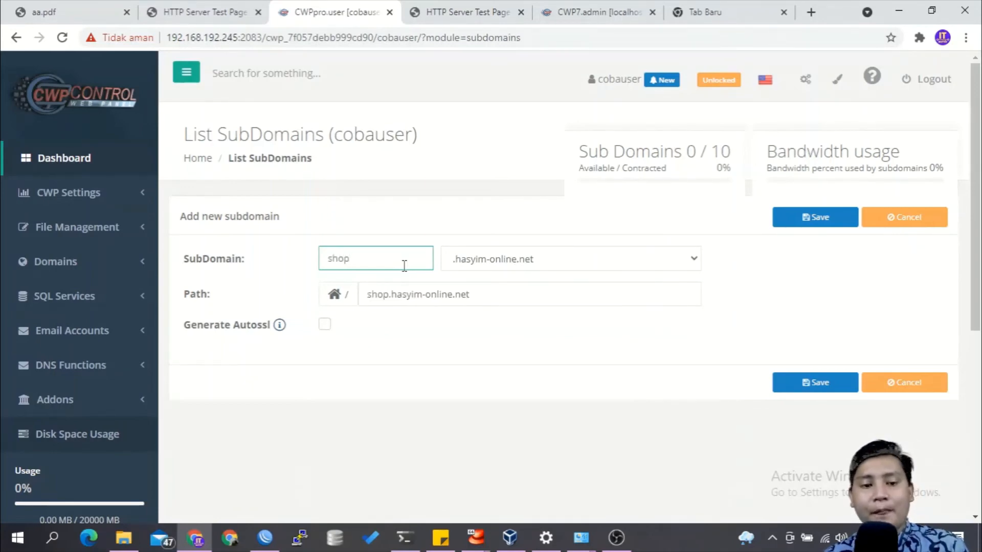
pyautogui.click(775, 381)
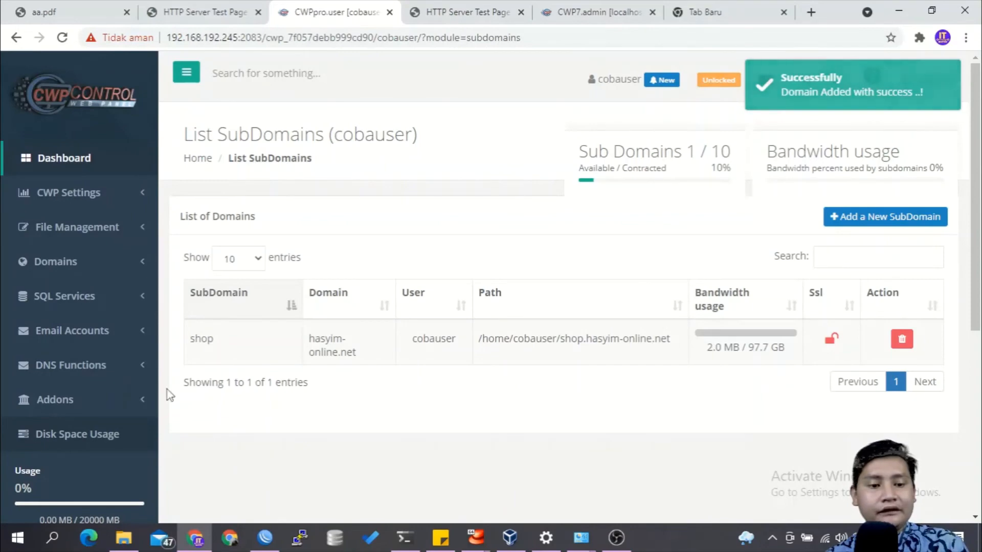
# Step: Start a new PrestaShop installation on shop.hasyim-online.net and leave its directory empty
pyautogui.click(138, 399)
pyautogui.scroll(-1, 233, 378)
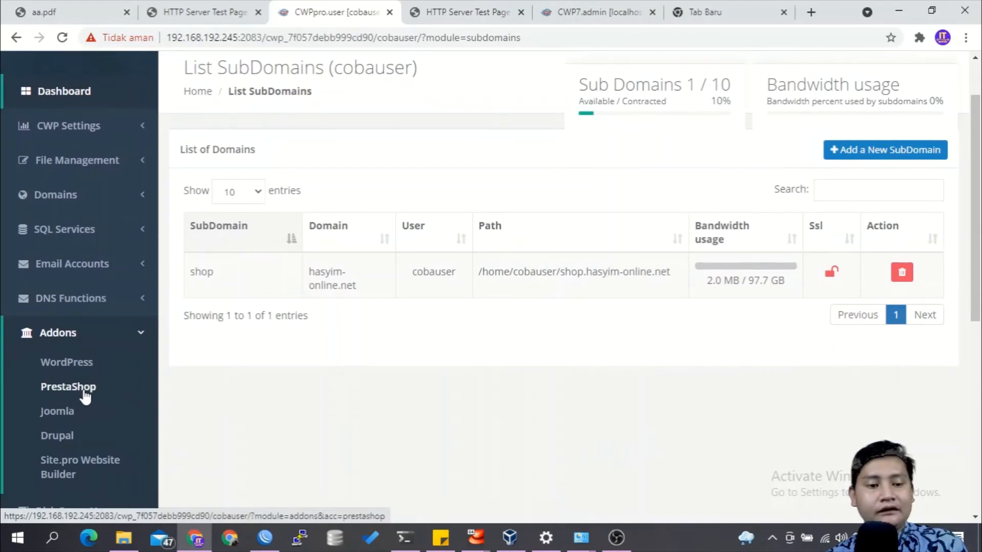
pyautogui.click(85, 395)
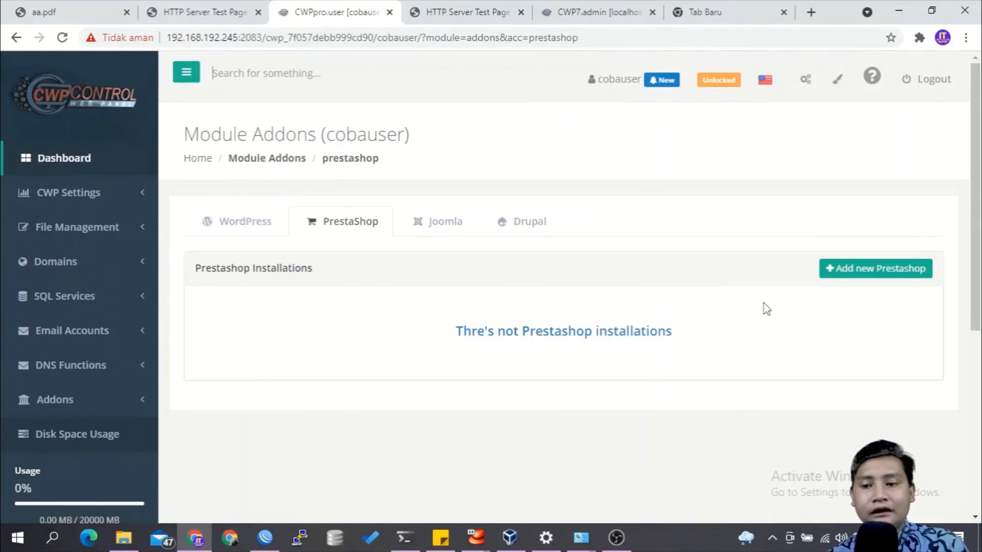
pyautogui.click(838, 275)
pyautogui.scroll(-2, 728, 308)
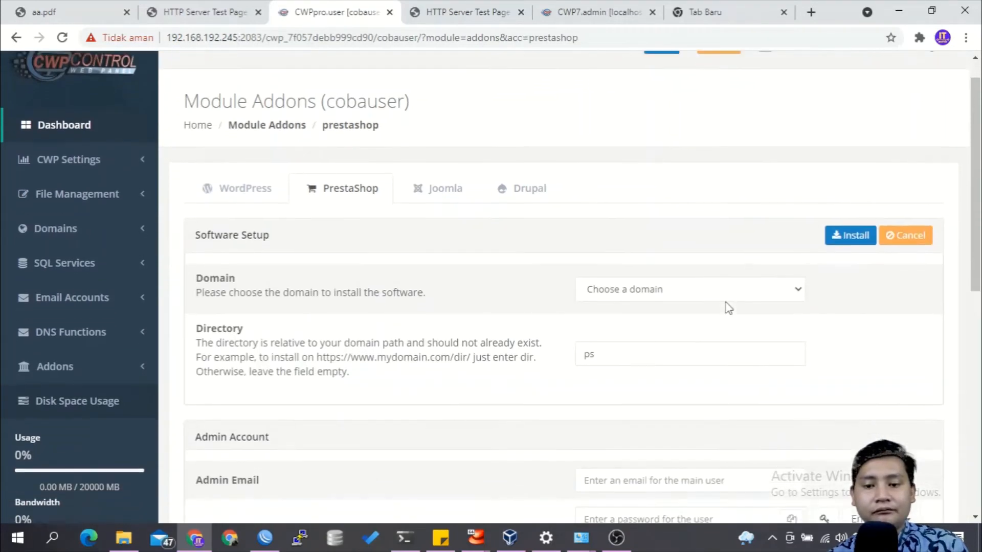
pyautogui.click(761, 225)
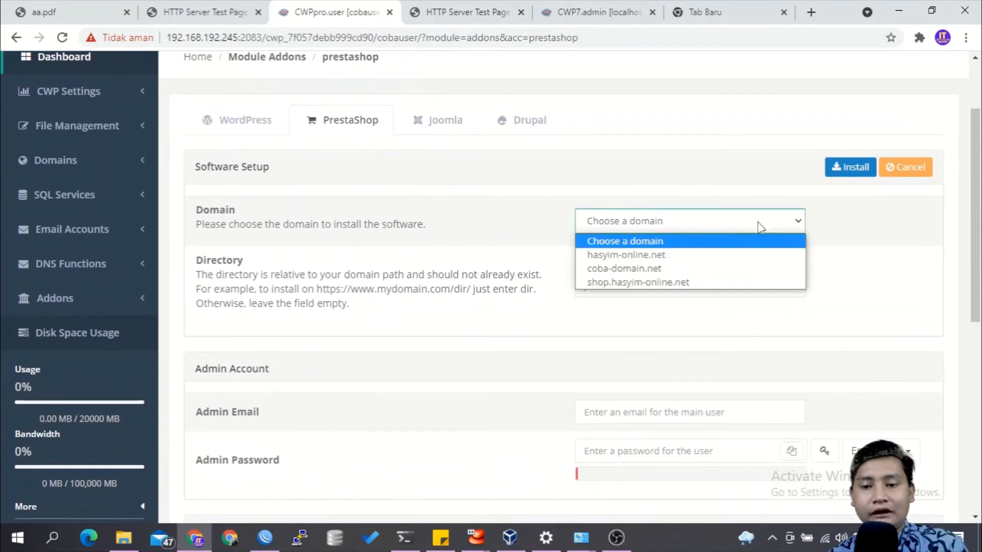
pyautogui.click(722, 282)
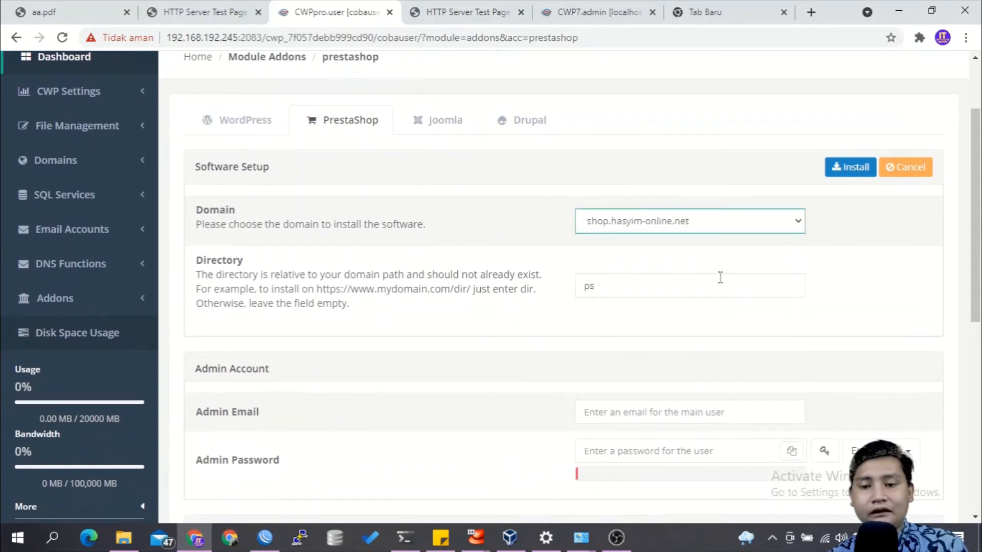
pyautogui.click(663, 284)
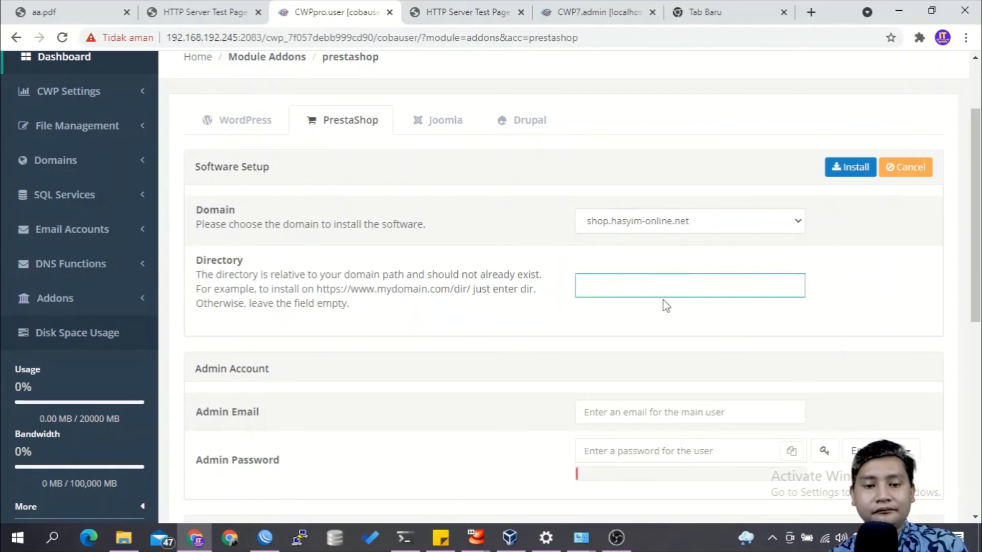
# Step: Fill in the PrestaShop admin account's email and type the admin password
pyautogui.scroll(-1, 664, 305)
pyautogui.scroll(-2, 665, 304)
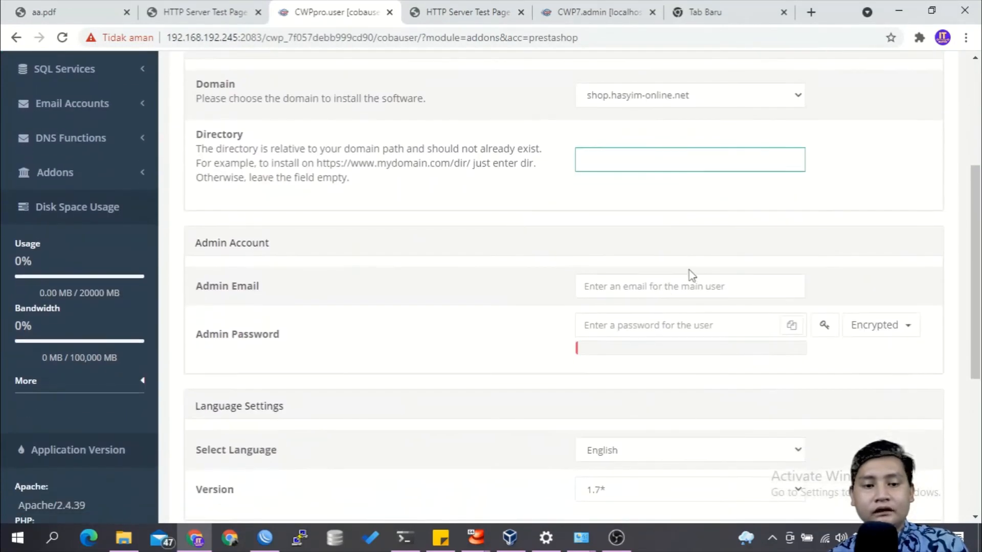
pyautogui.click(667, 285)
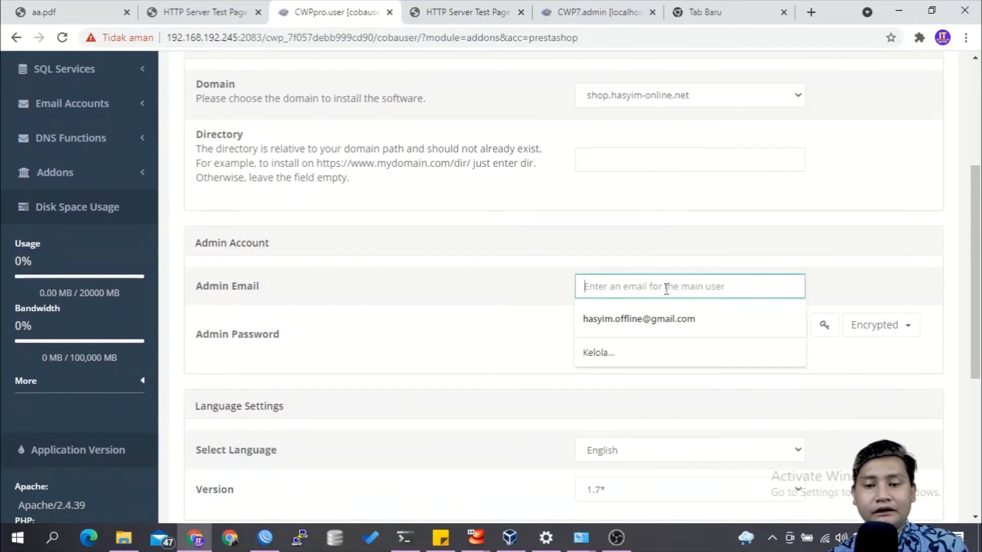
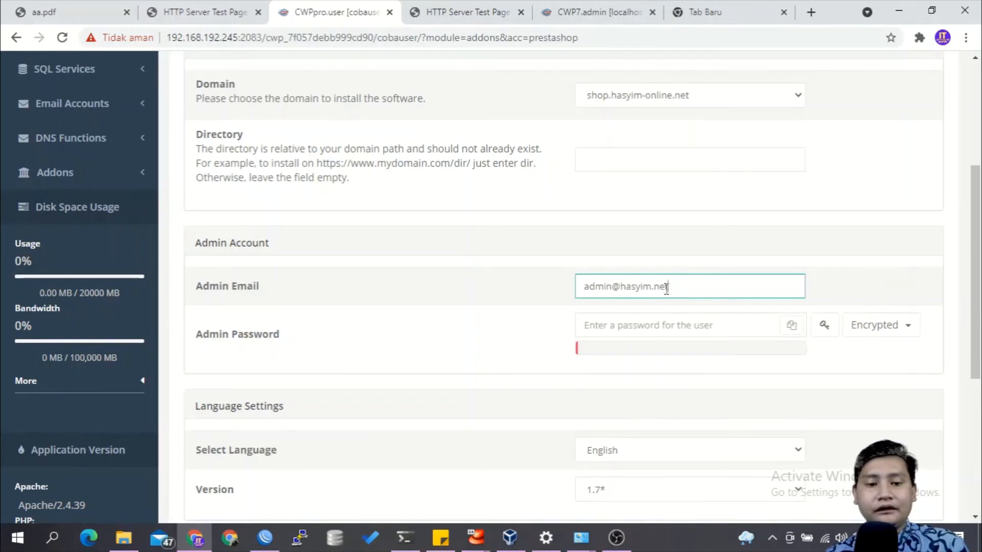
pyautogui.press('Tab')
pyautogui.write('admi')
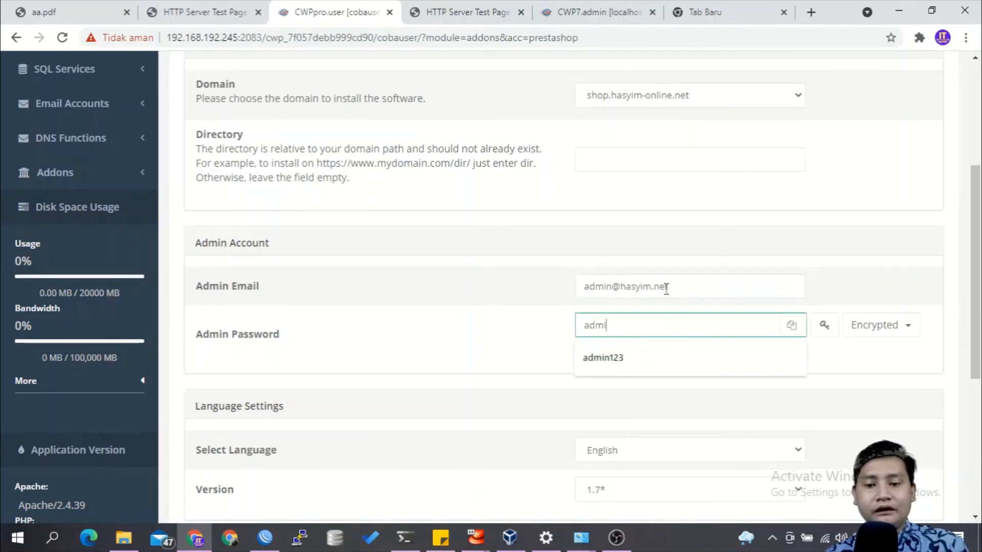
pyautogui.write('n123')
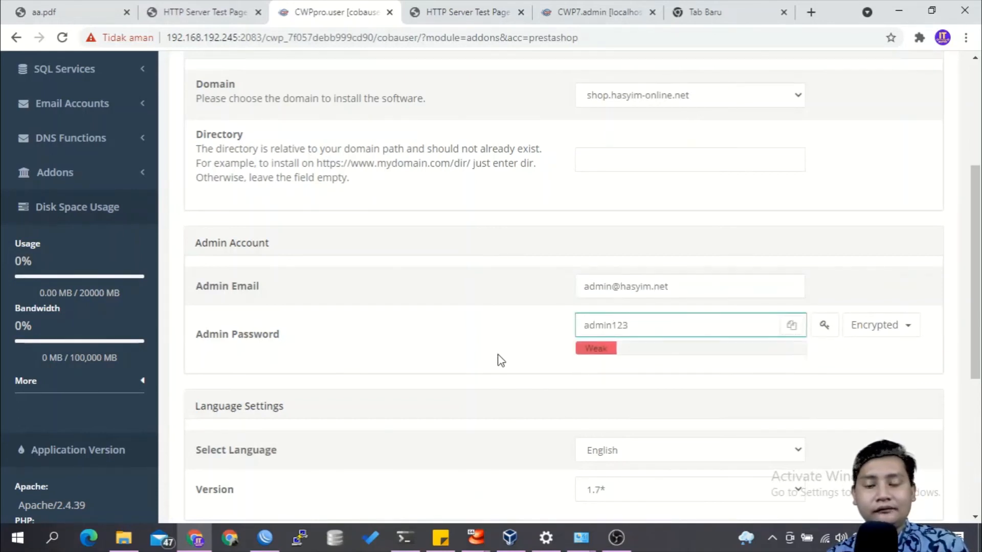
pyautogui.click(489, 361)
# Step: Enter the database password and install PrestaShop, confirming the installation details and the removal of existing files in the directory
pyautogui.scroll(-3, 490, 365)
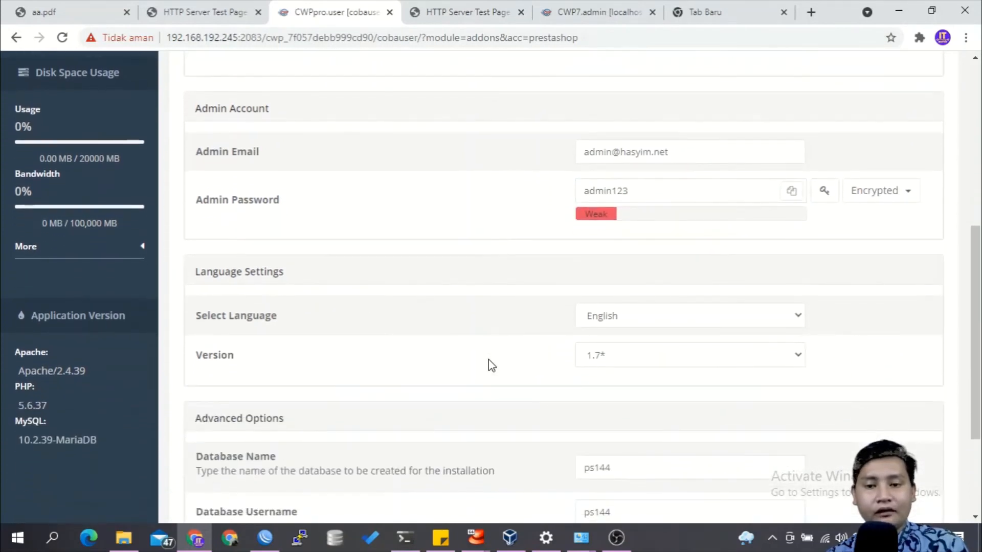
pyautogui.scroll(-3, 562, 353)
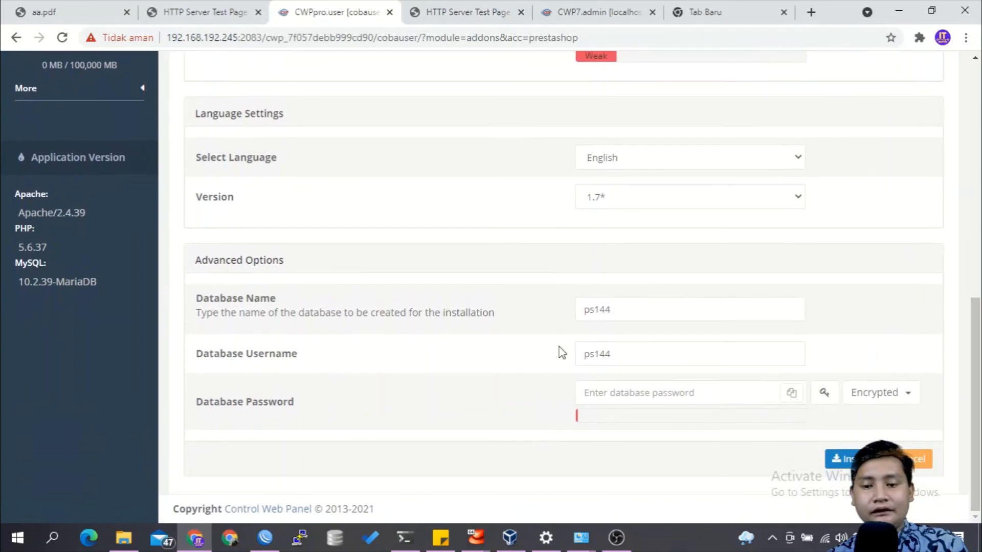
pyautogui.click(612, 392)
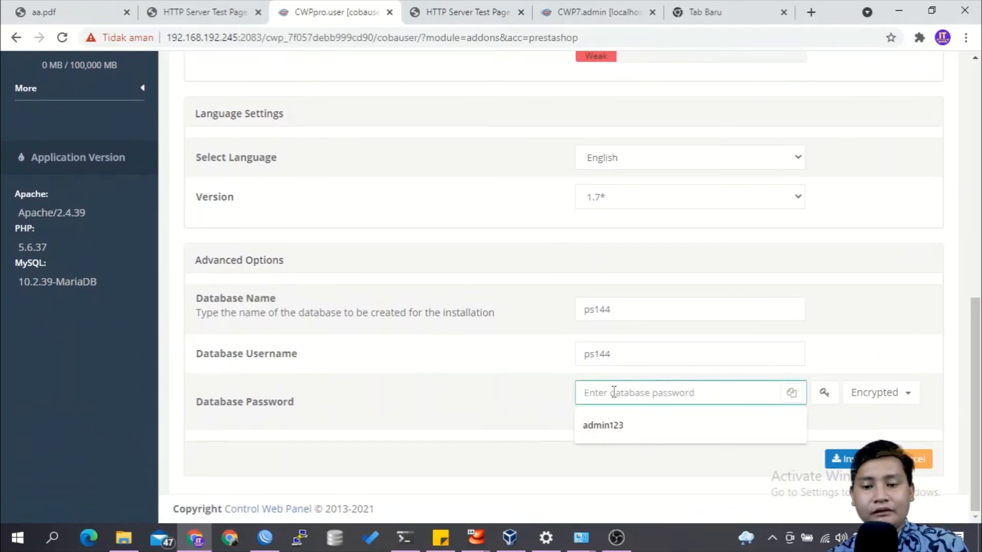
pyautogui.write('admin123')
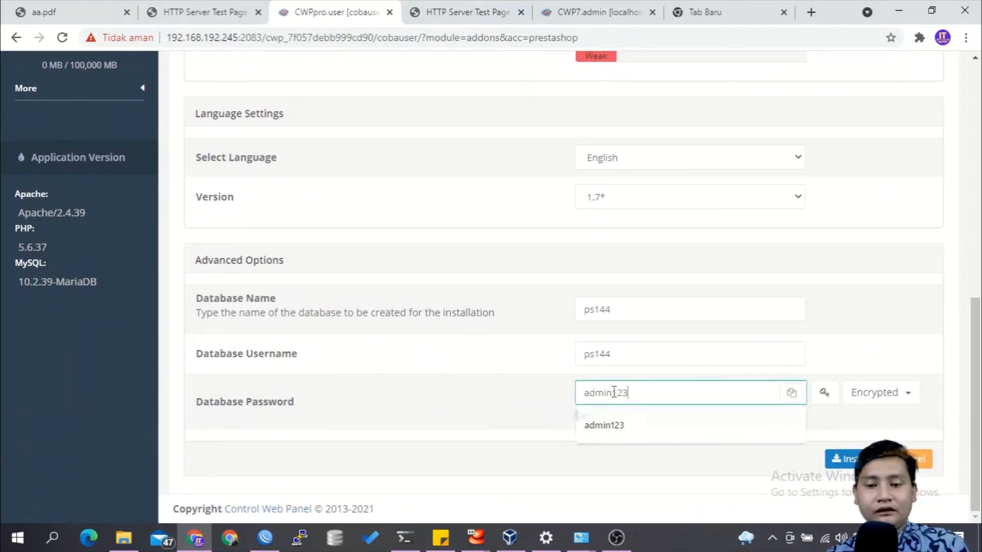
pyautogui.click(839, 462)
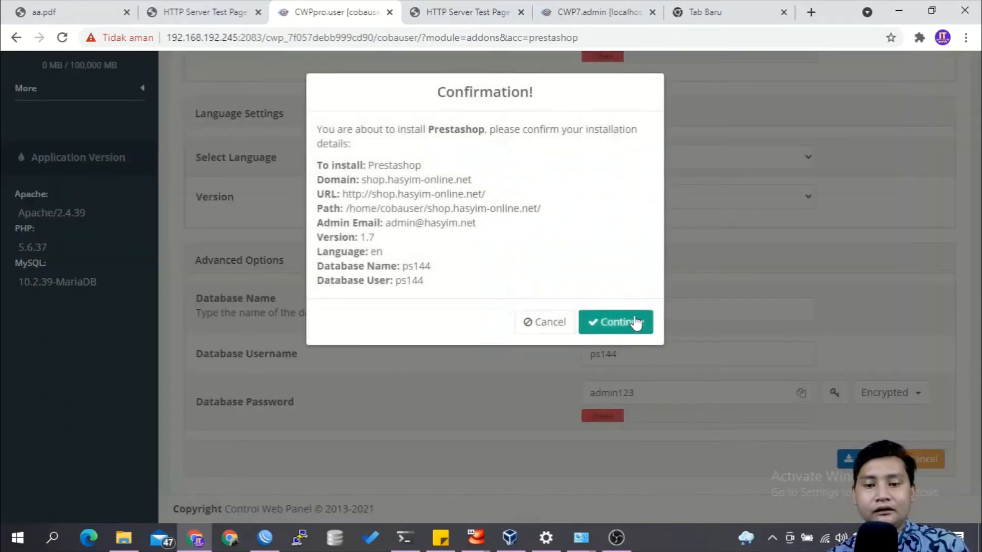
pyautogui.click(634, 321)
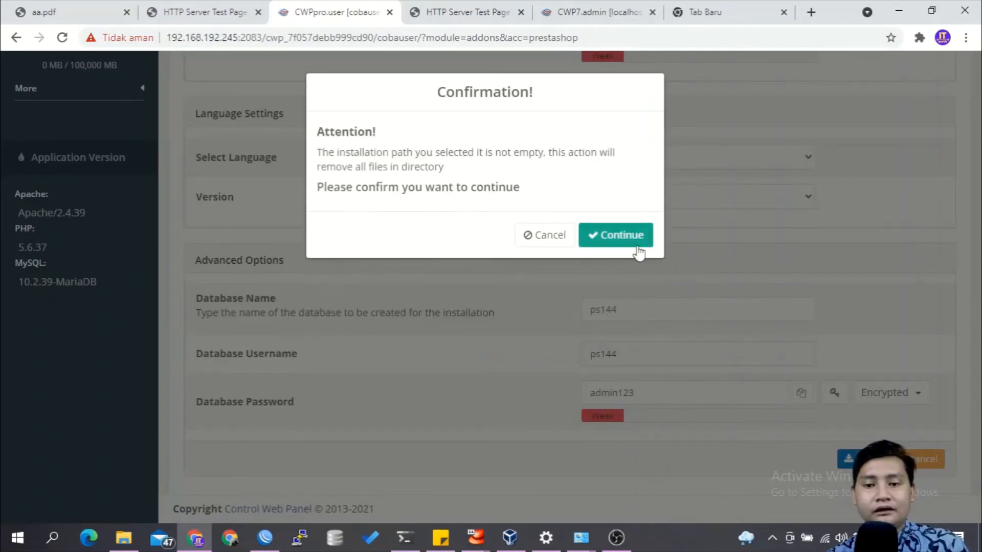
pyautogui.click(638, 243)
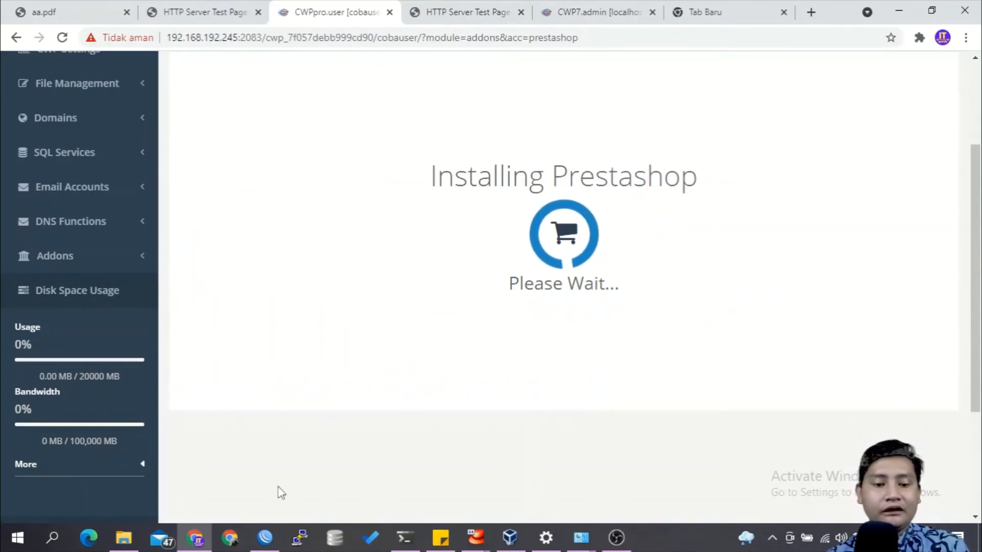
# Step: Switch to WinBox and add a static DNS entry for shop.hasyim-online.net with the address 192.168.192.245
pyautogui.click(264, 539)
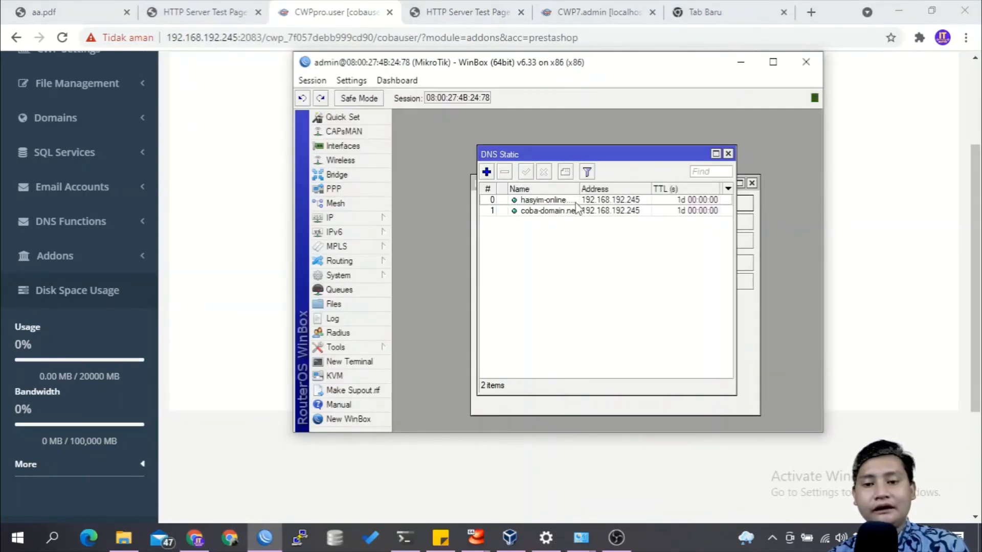
pyautogui.click(487, 173)
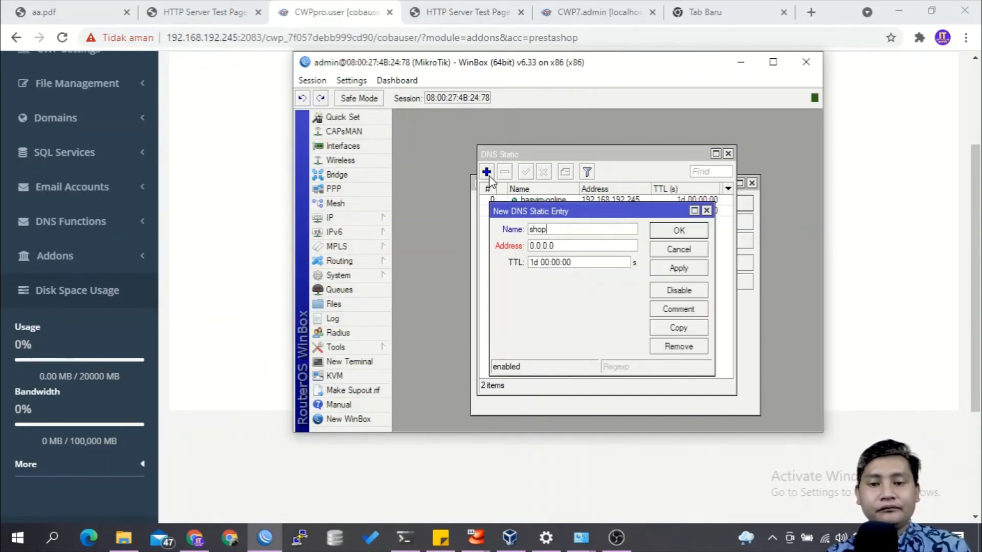
pyautogui.write('shop.hasyim-online.net')
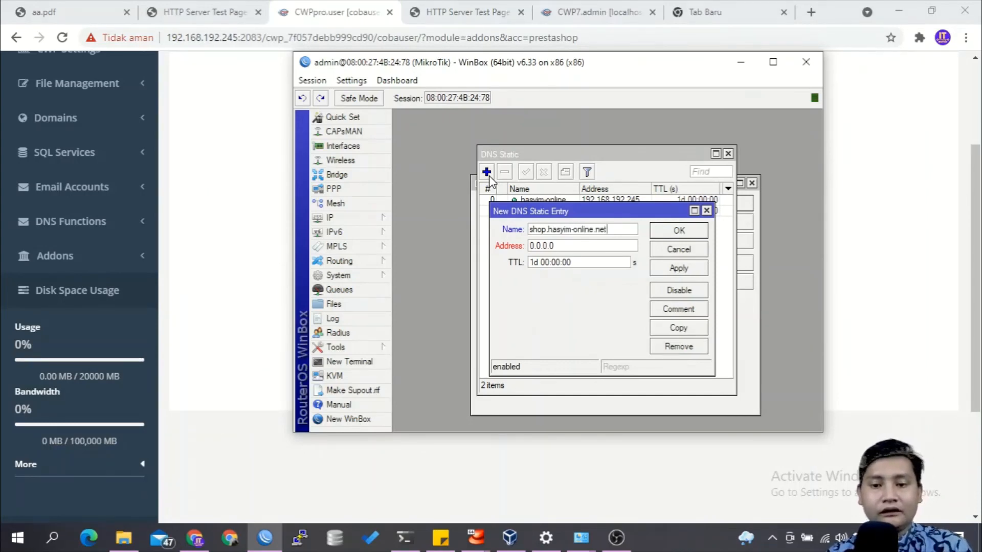
pyautogui.press('Tab')
pyautogui.write('1')
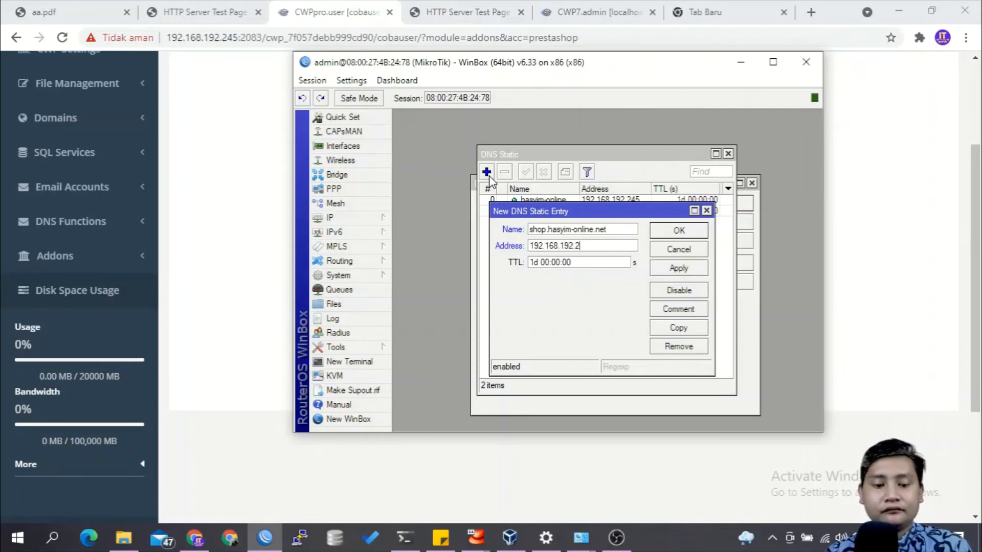
pyautogui.click(659, 228)
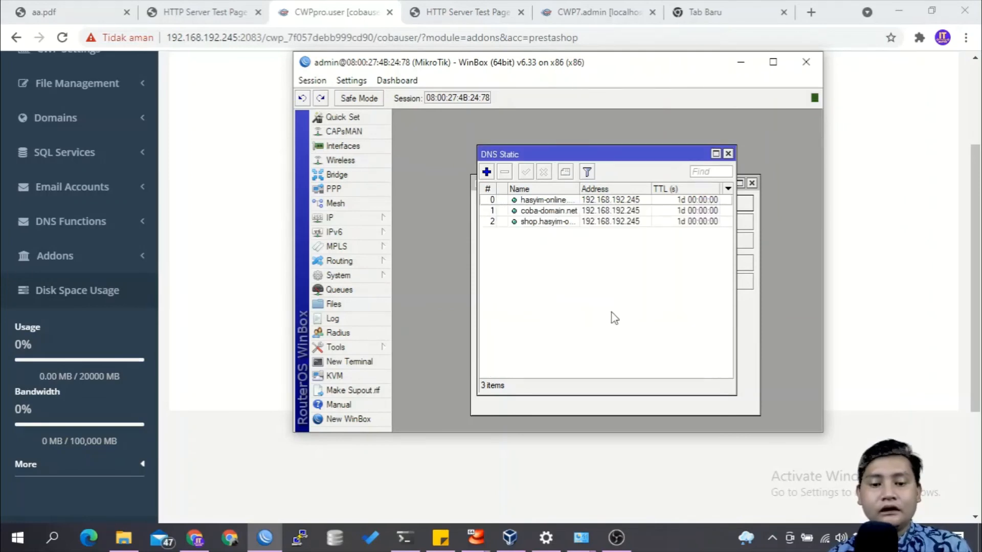
# Step: Switch to Command Prompt and flush the DNS cache with ipconfig /flushdns
pyautogui.click(404, 538)
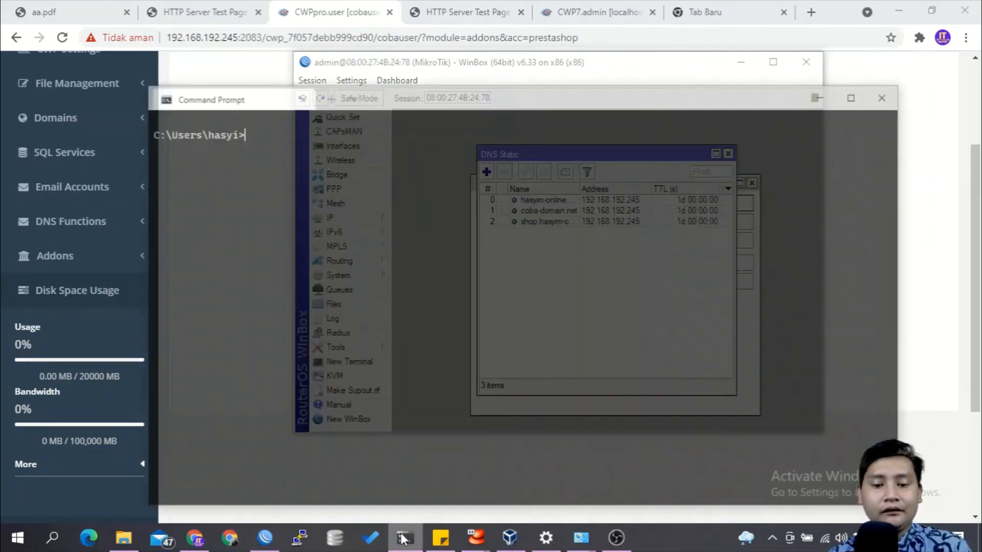
pyautogui.write('ipconfig /flushdns')
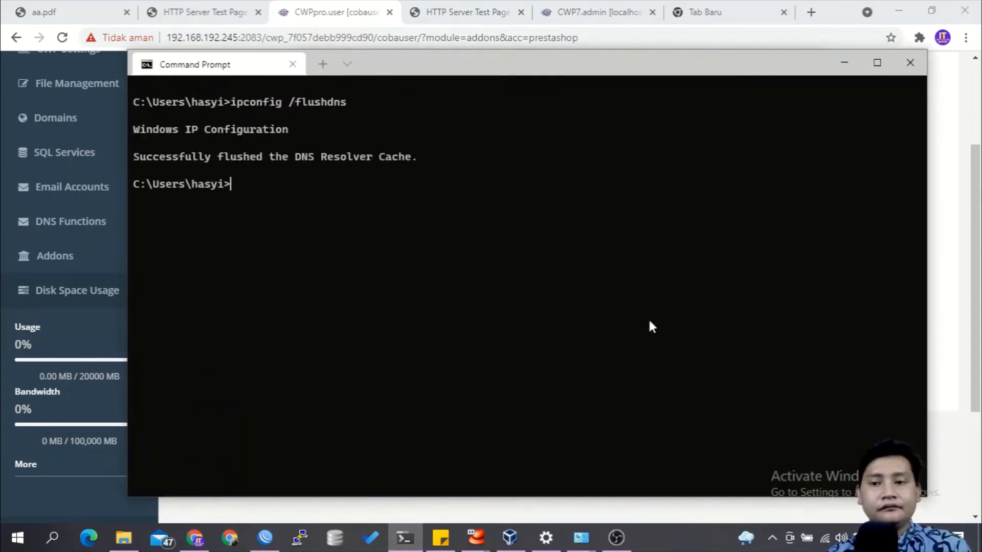
# Step: Return to the browser and open the shop.hasyim-online.net site from the list of PrestaShop installations
pyautogui.click(844, 62)
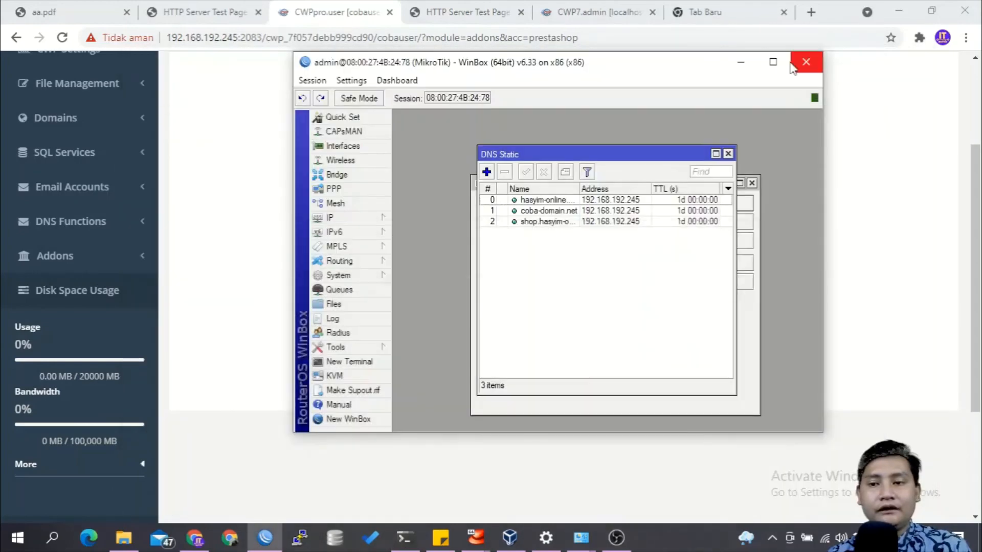
pyautogui.click(744, 63)
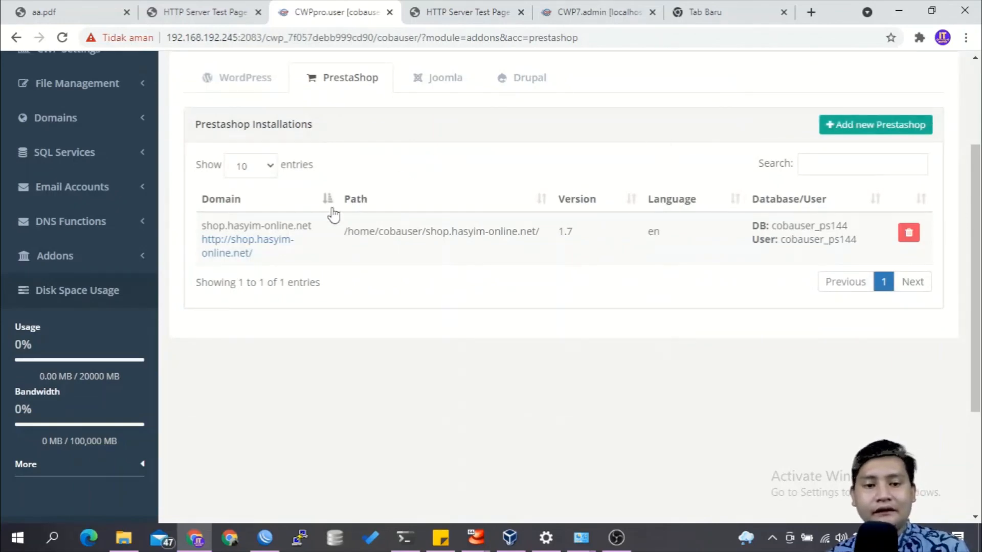
pyautogui.click(264, 247)
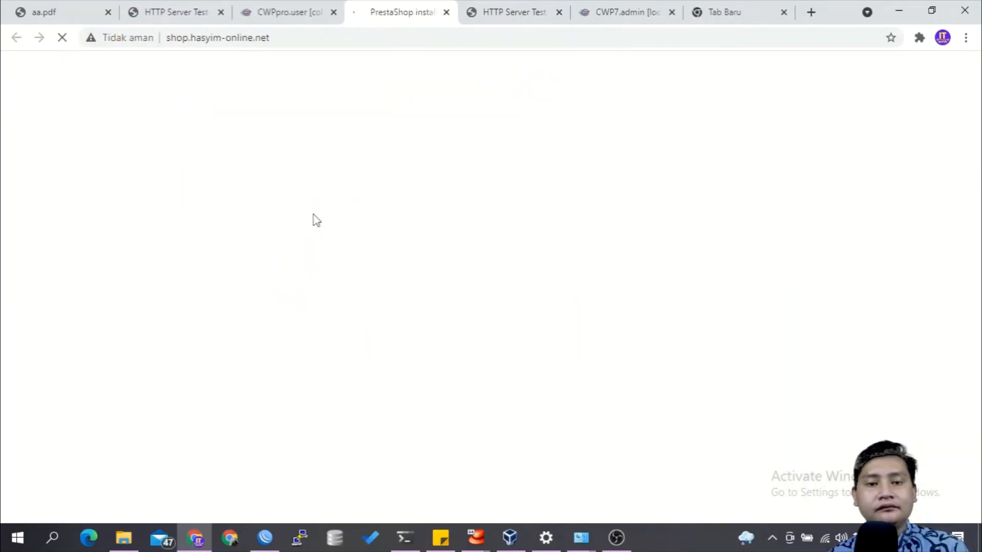